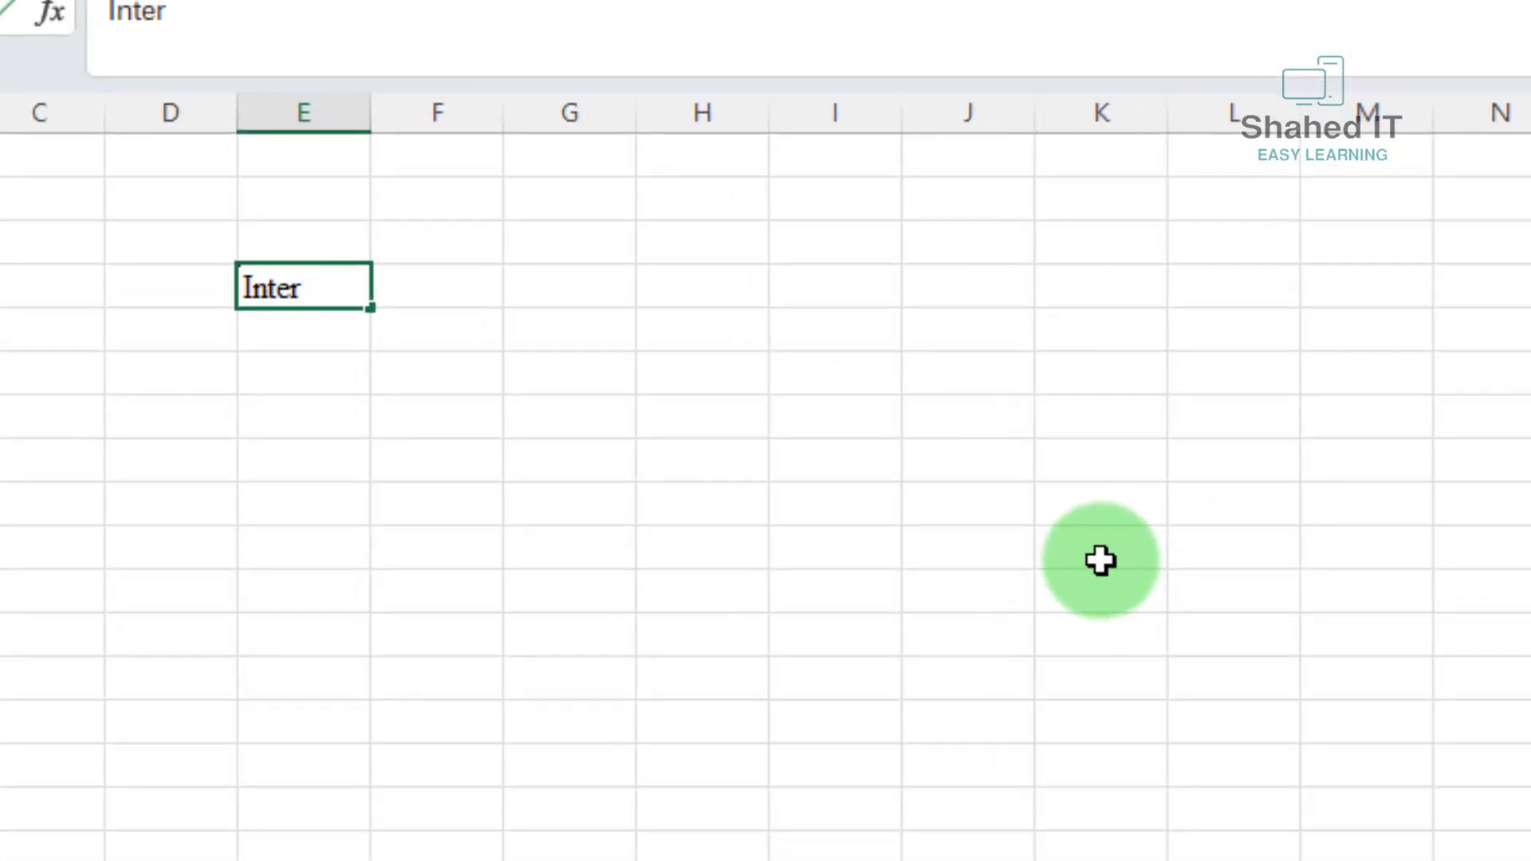
Label cell E4 "Interest Rate (Rate)", widen column E to fit it, and enter 10% in F4.
type("st Rate (Rate")
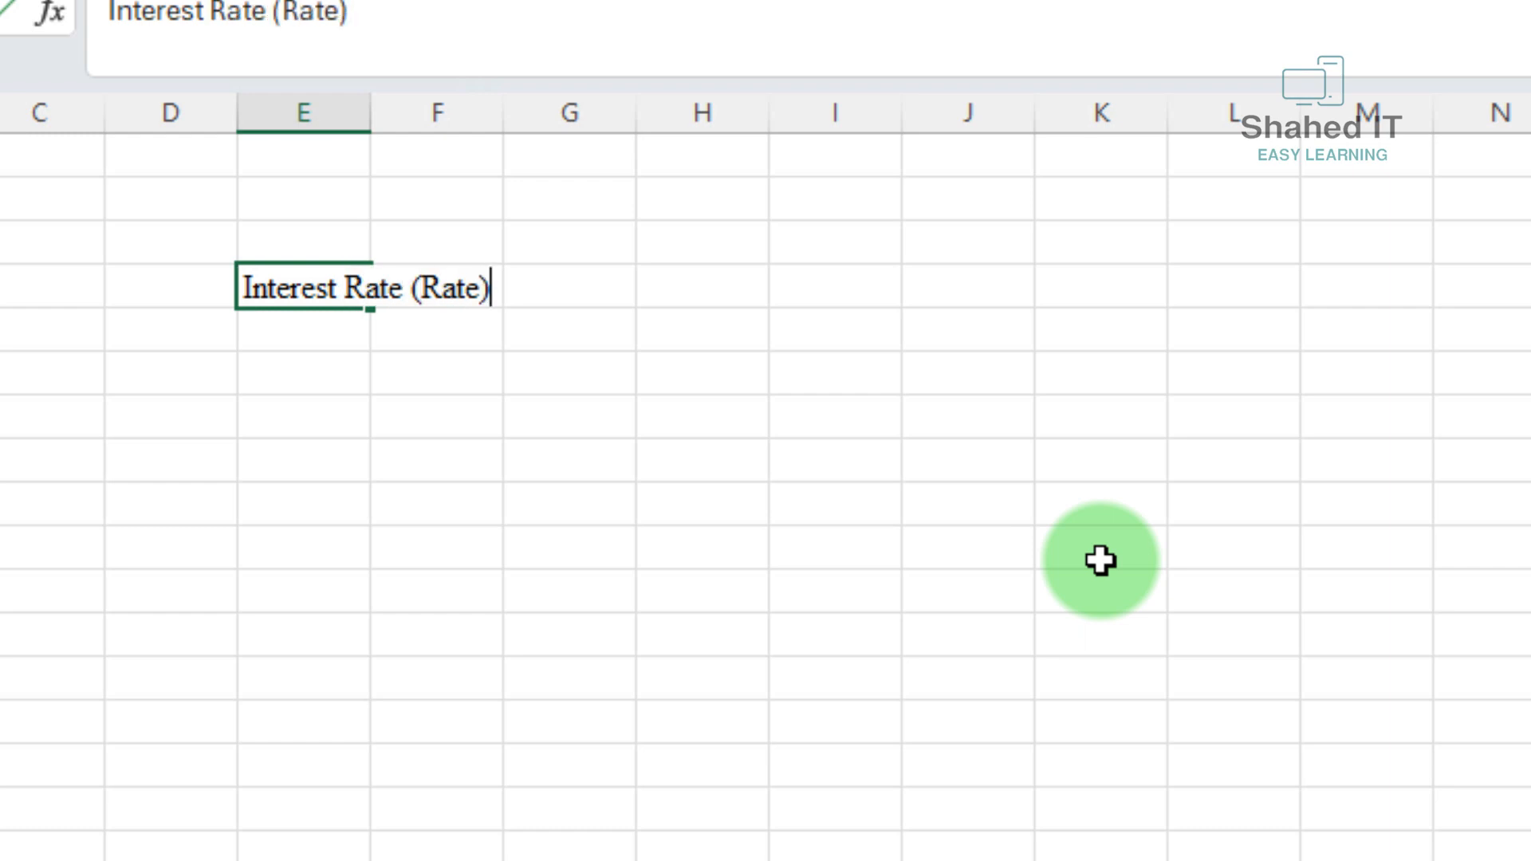
key("Return")
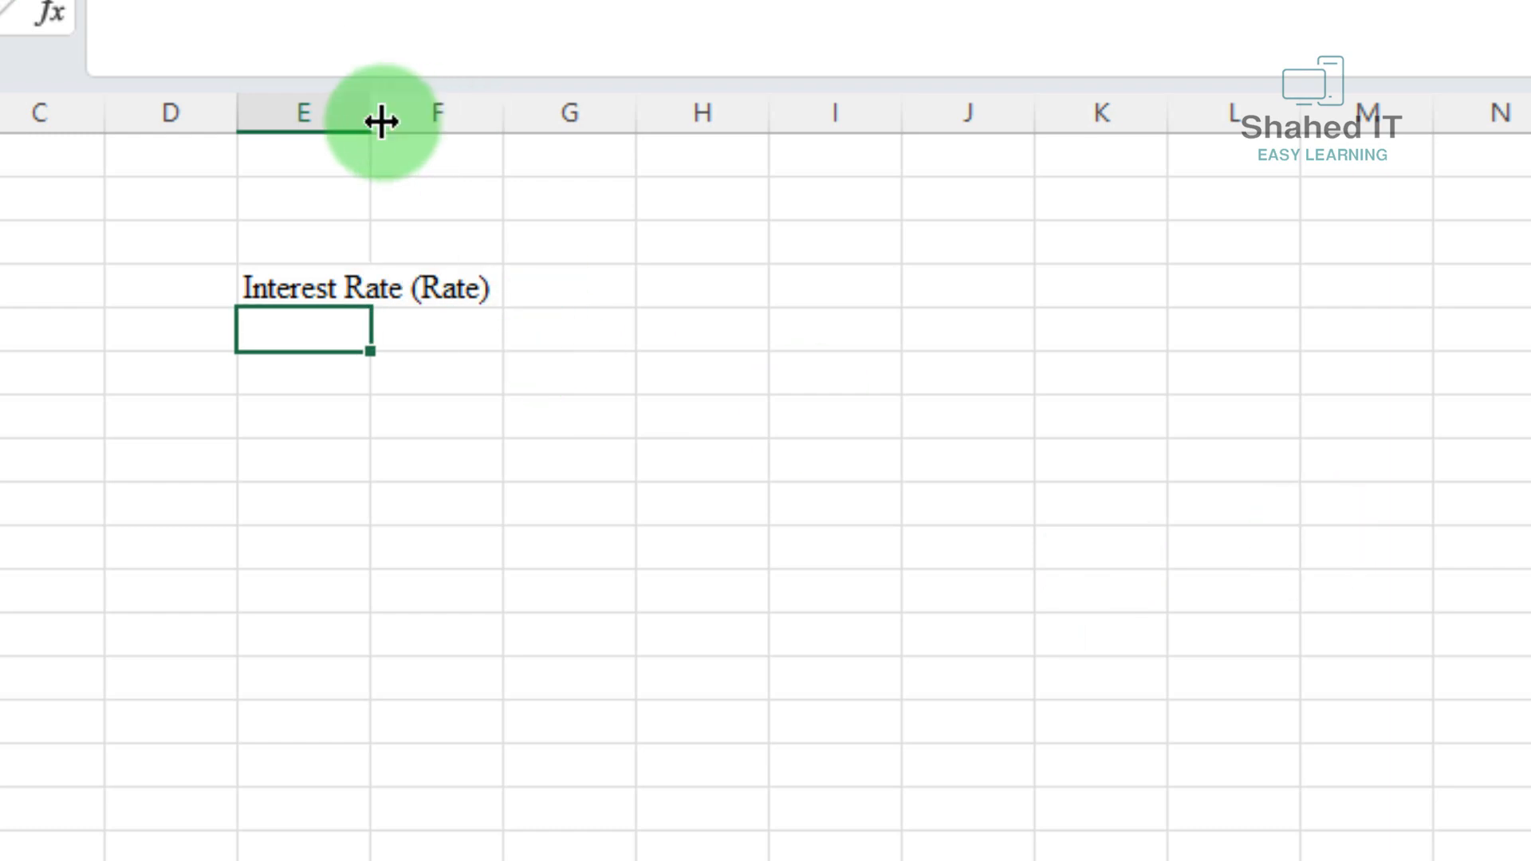
left_click_drag(375, 119, 511, 152)
left_click(567, 288)
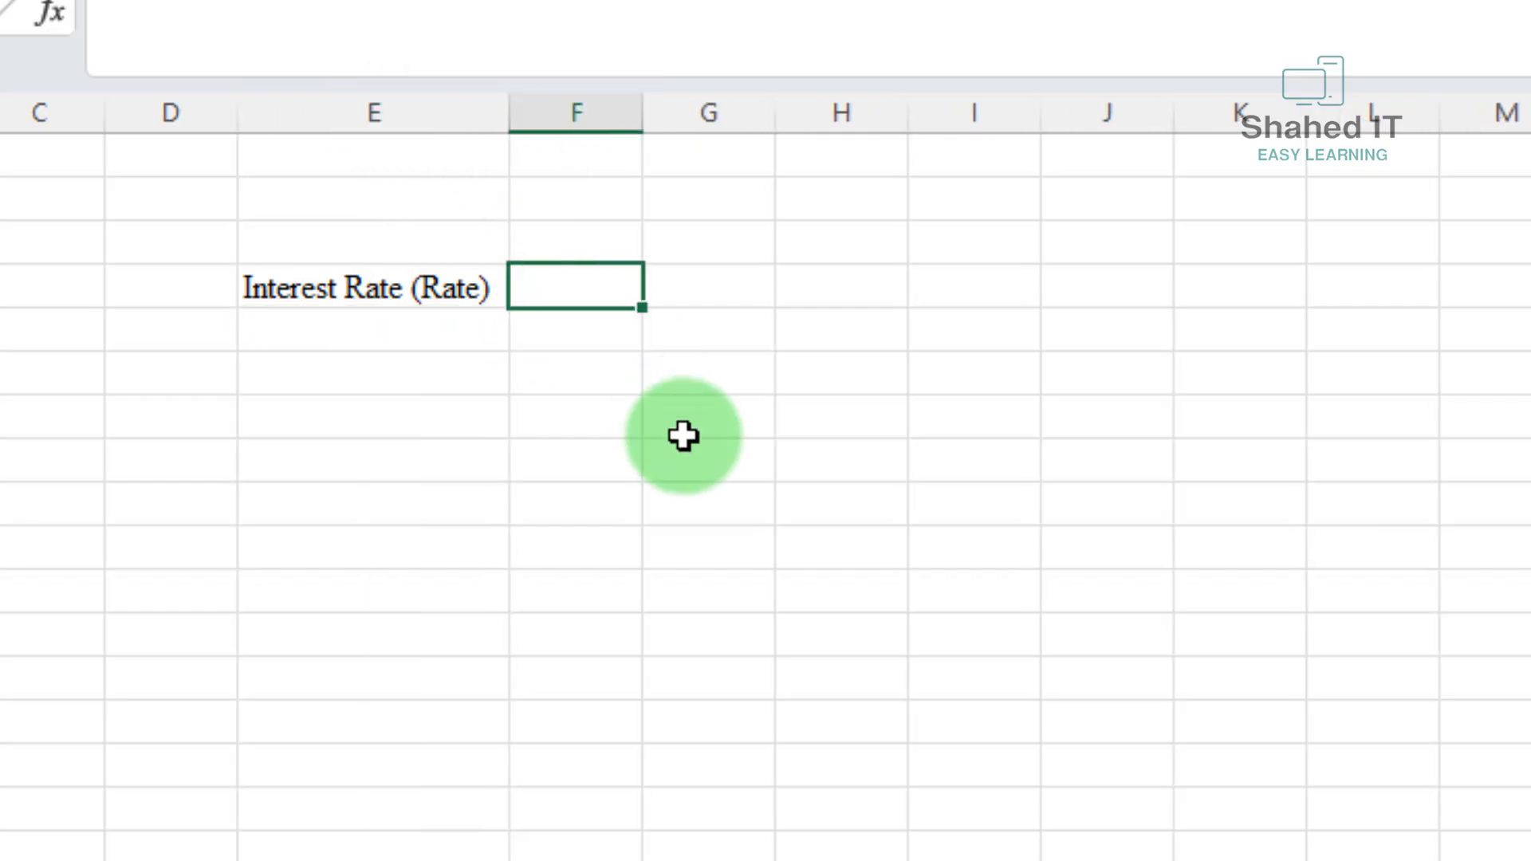
type("10")
key("Return")
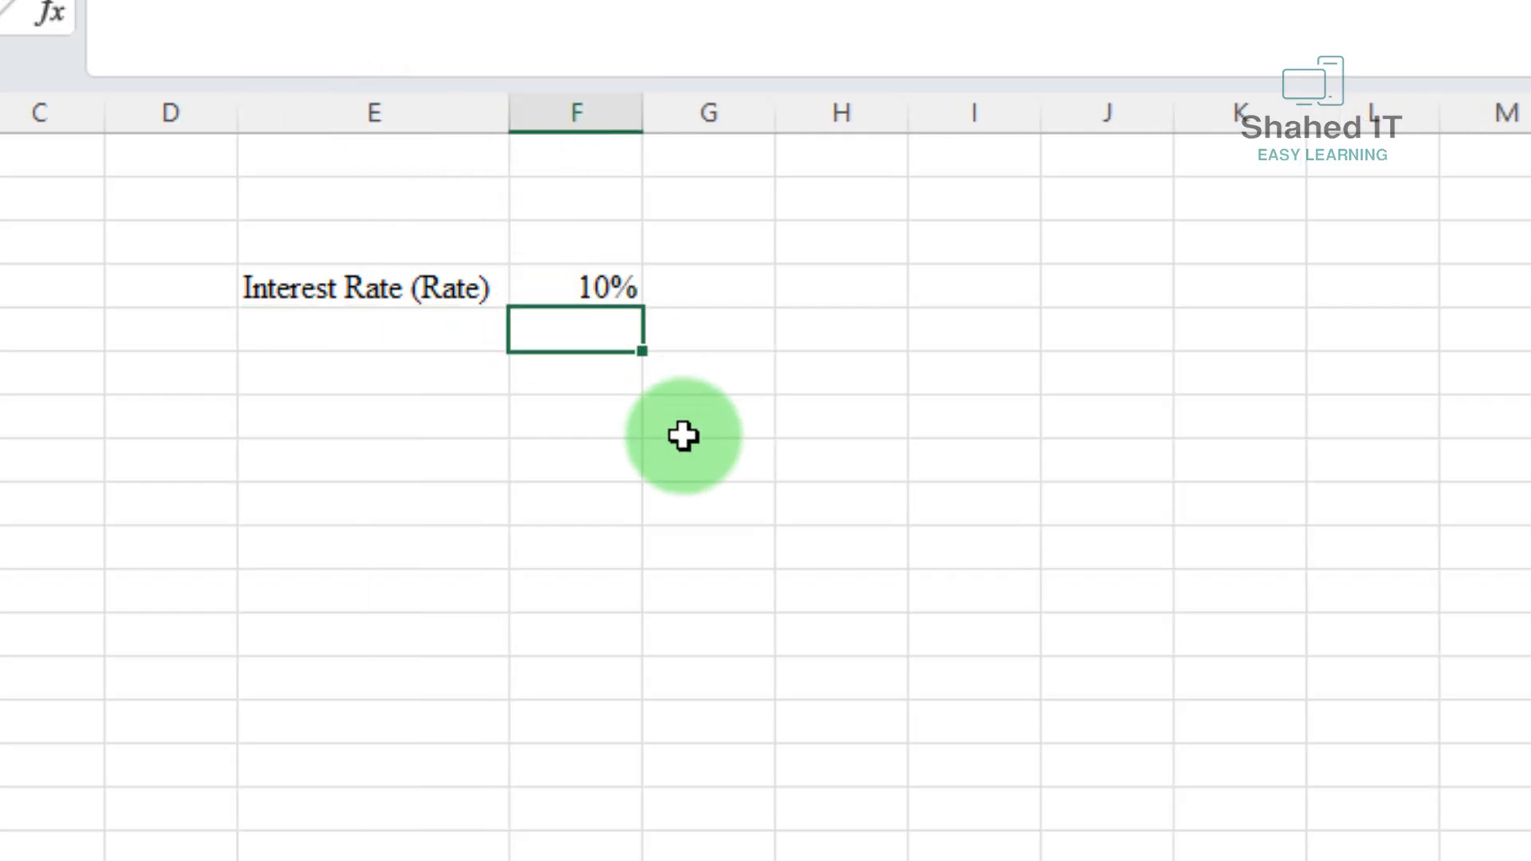
Add the row "Payment Period (NPER)" in E5 with the value 5 in F5, and fit column E to the text.
key("Left")
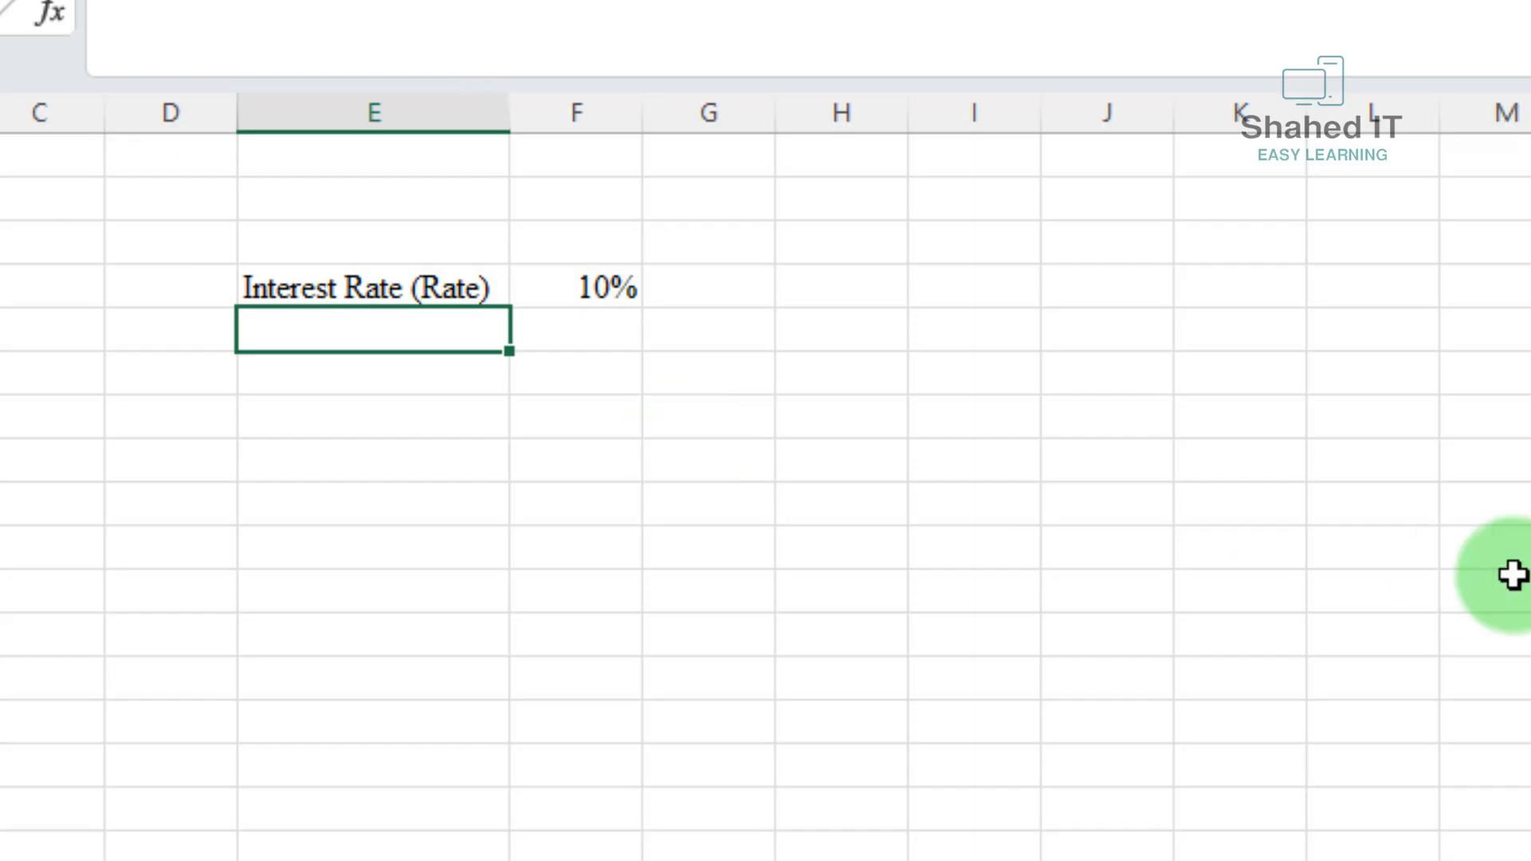
type("Payment Period (")
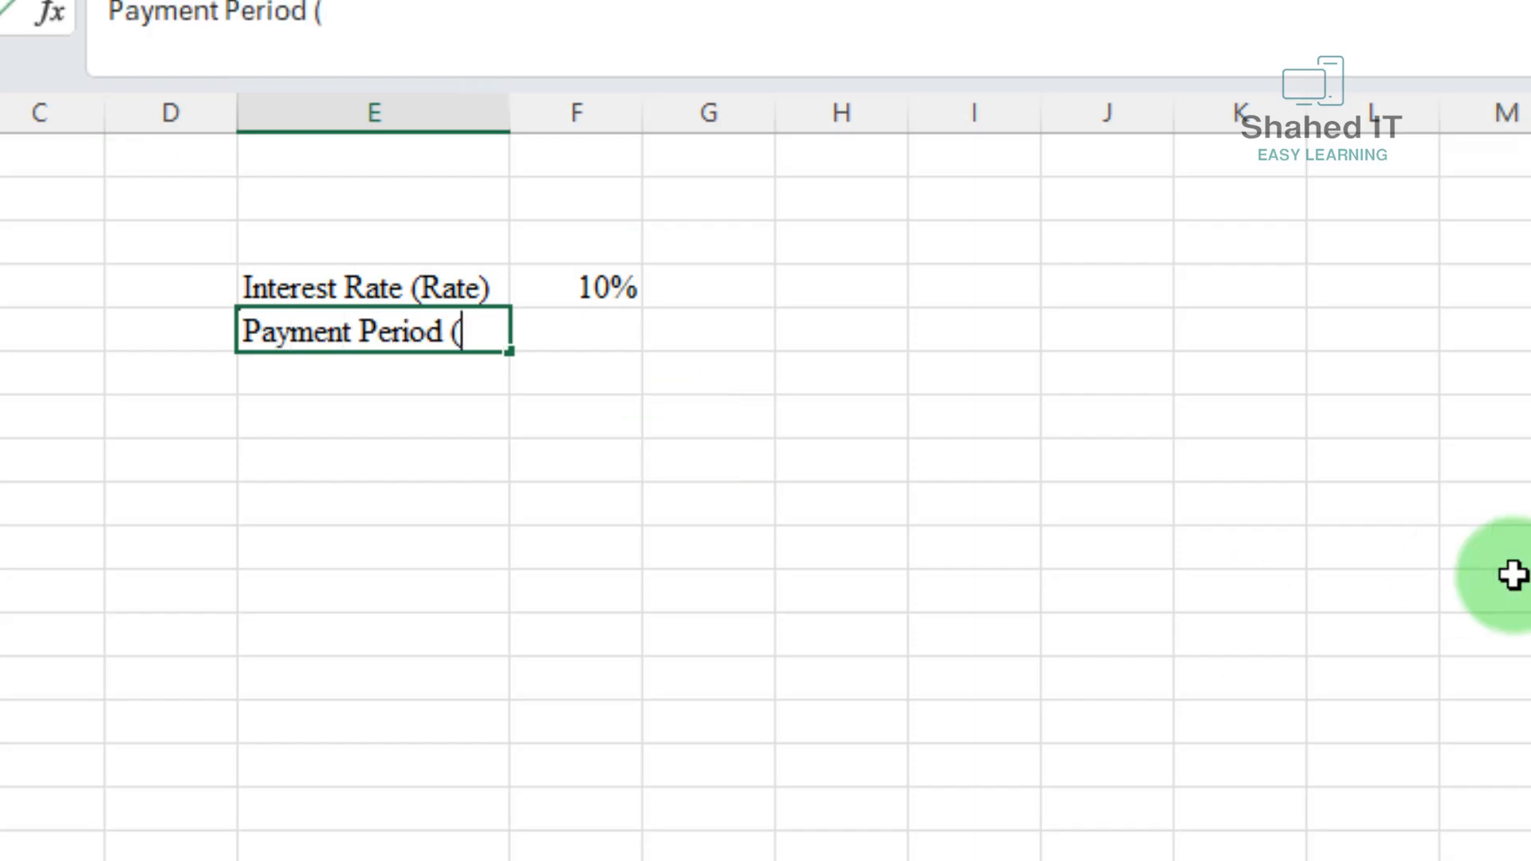
type("NPER)")
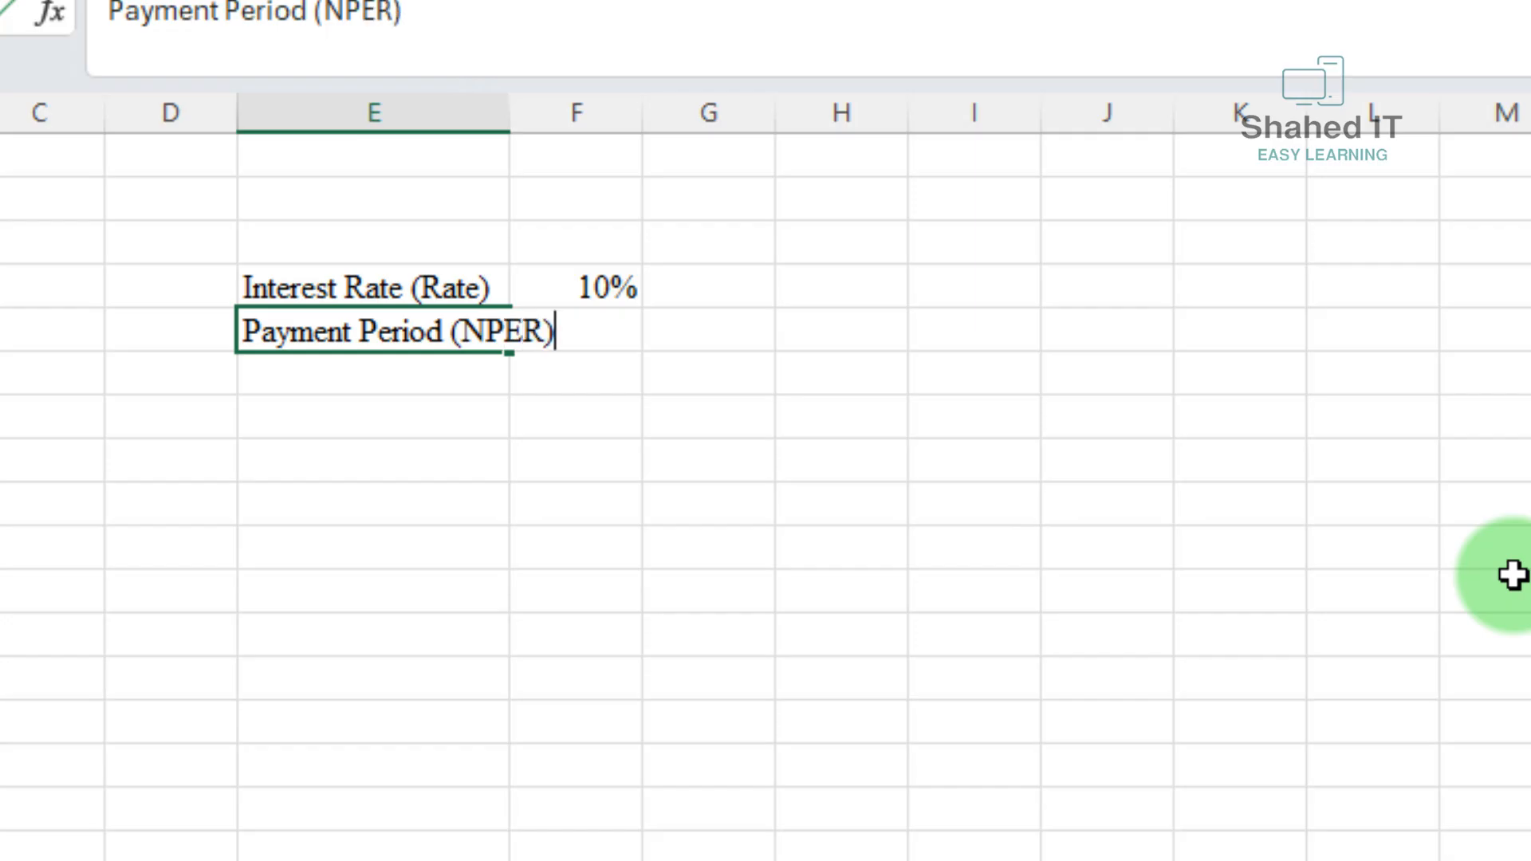
key("Tab")
type("5")
key("Return")
double_click(510, 96)
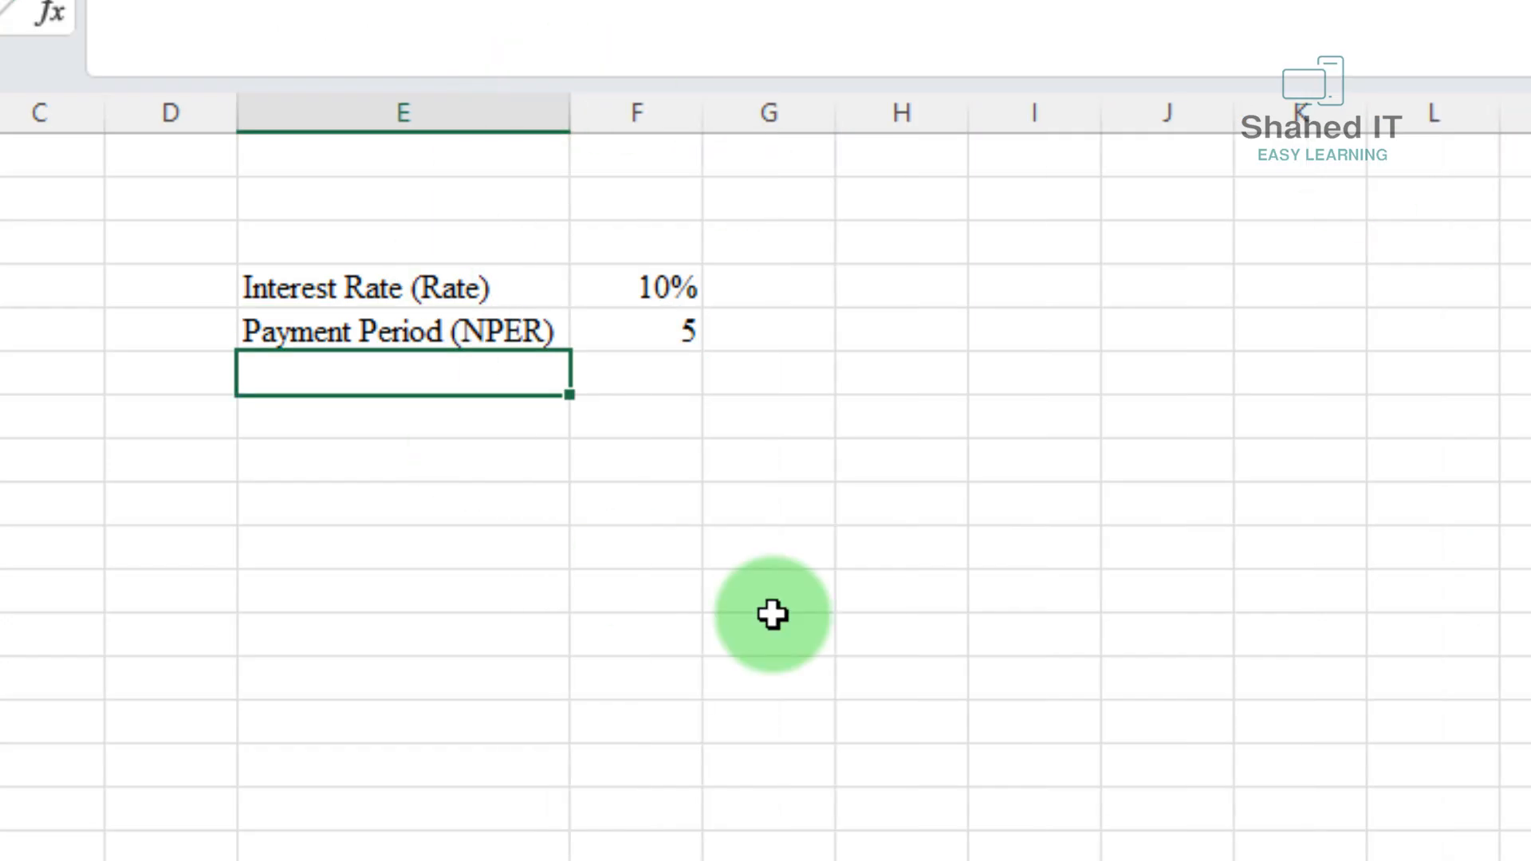
Add the row "Per Month Installment (PMT)" in E6 with the value 5000 in F6.
type("Per Mo")
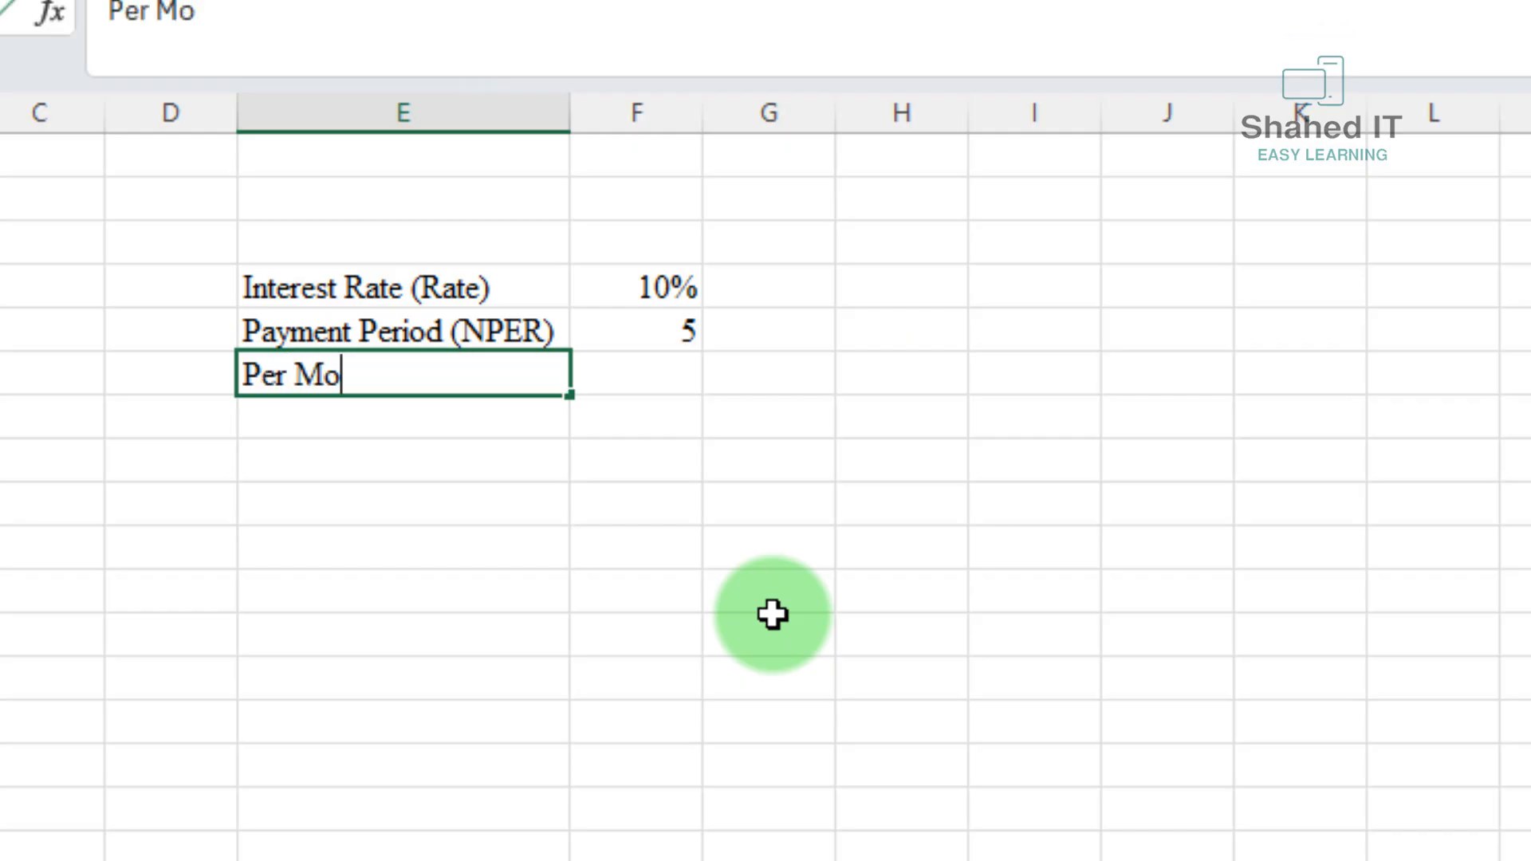
type("nth Installme")
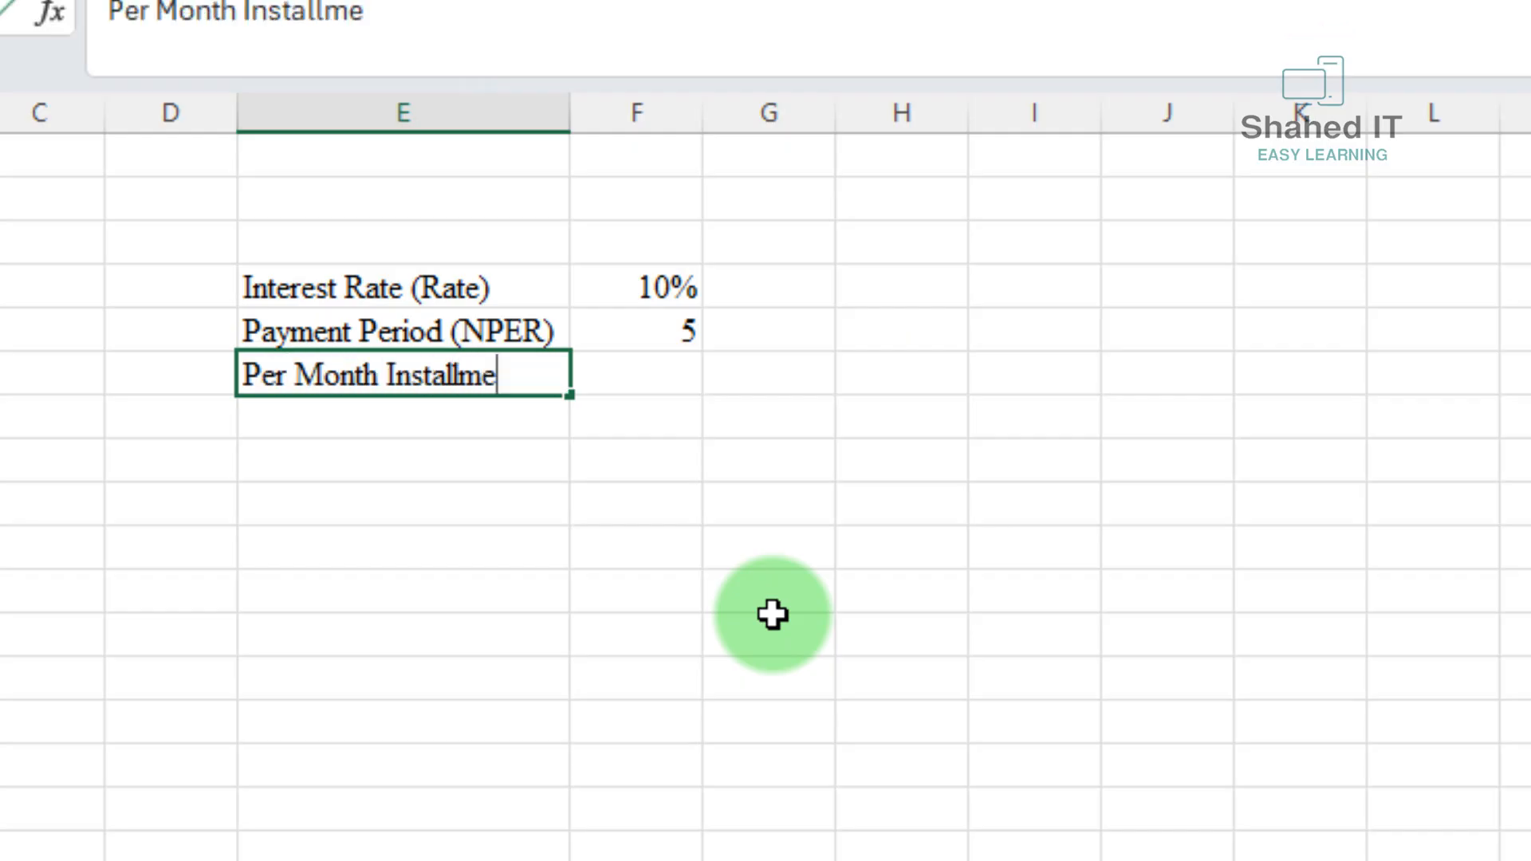
type("nt (PMT")
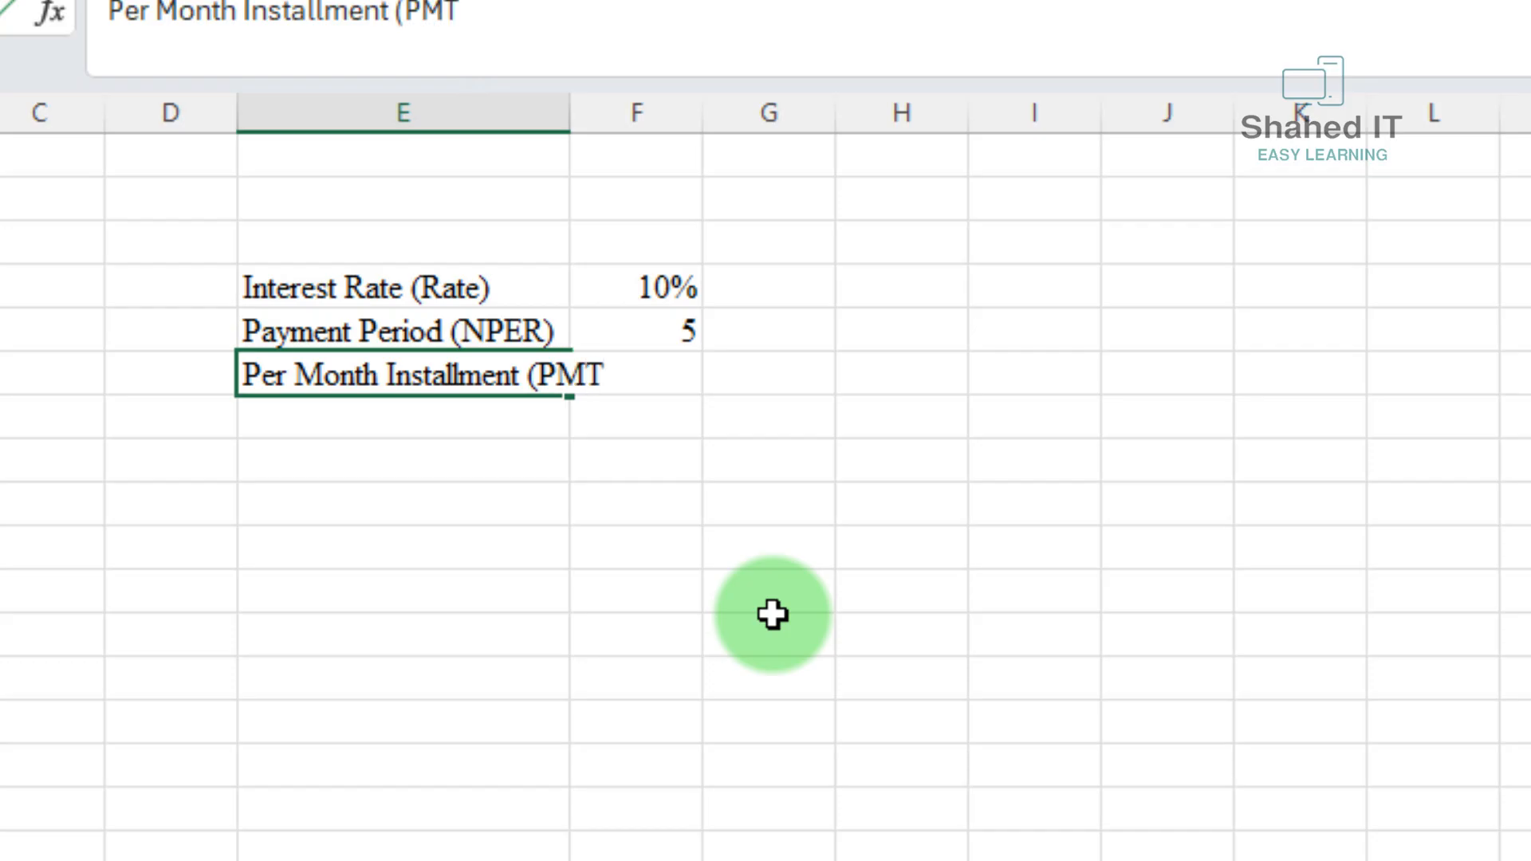
key("Tab")
type("50")
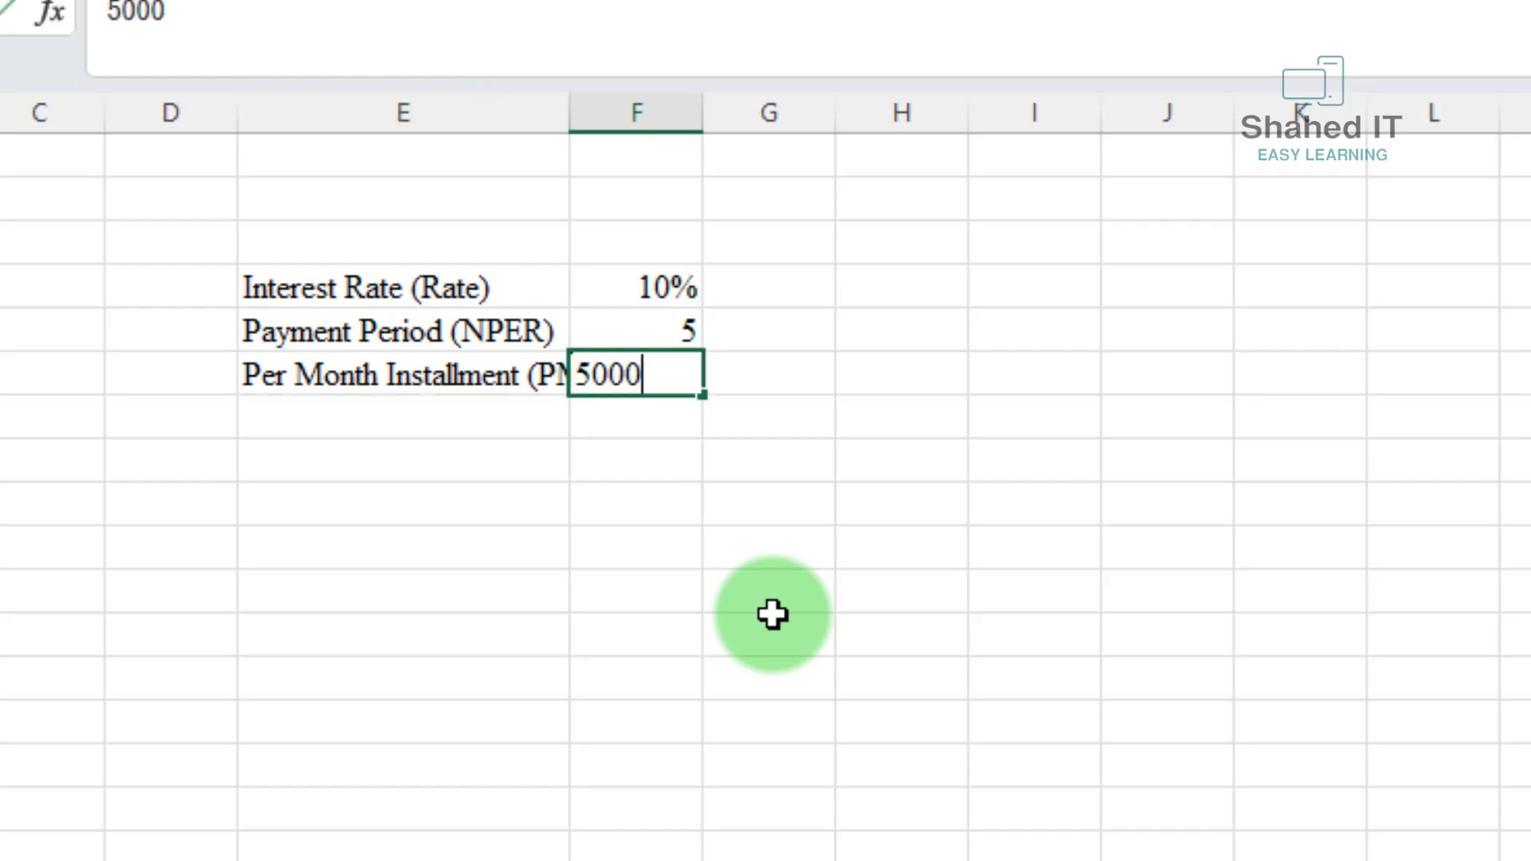
key("Return")
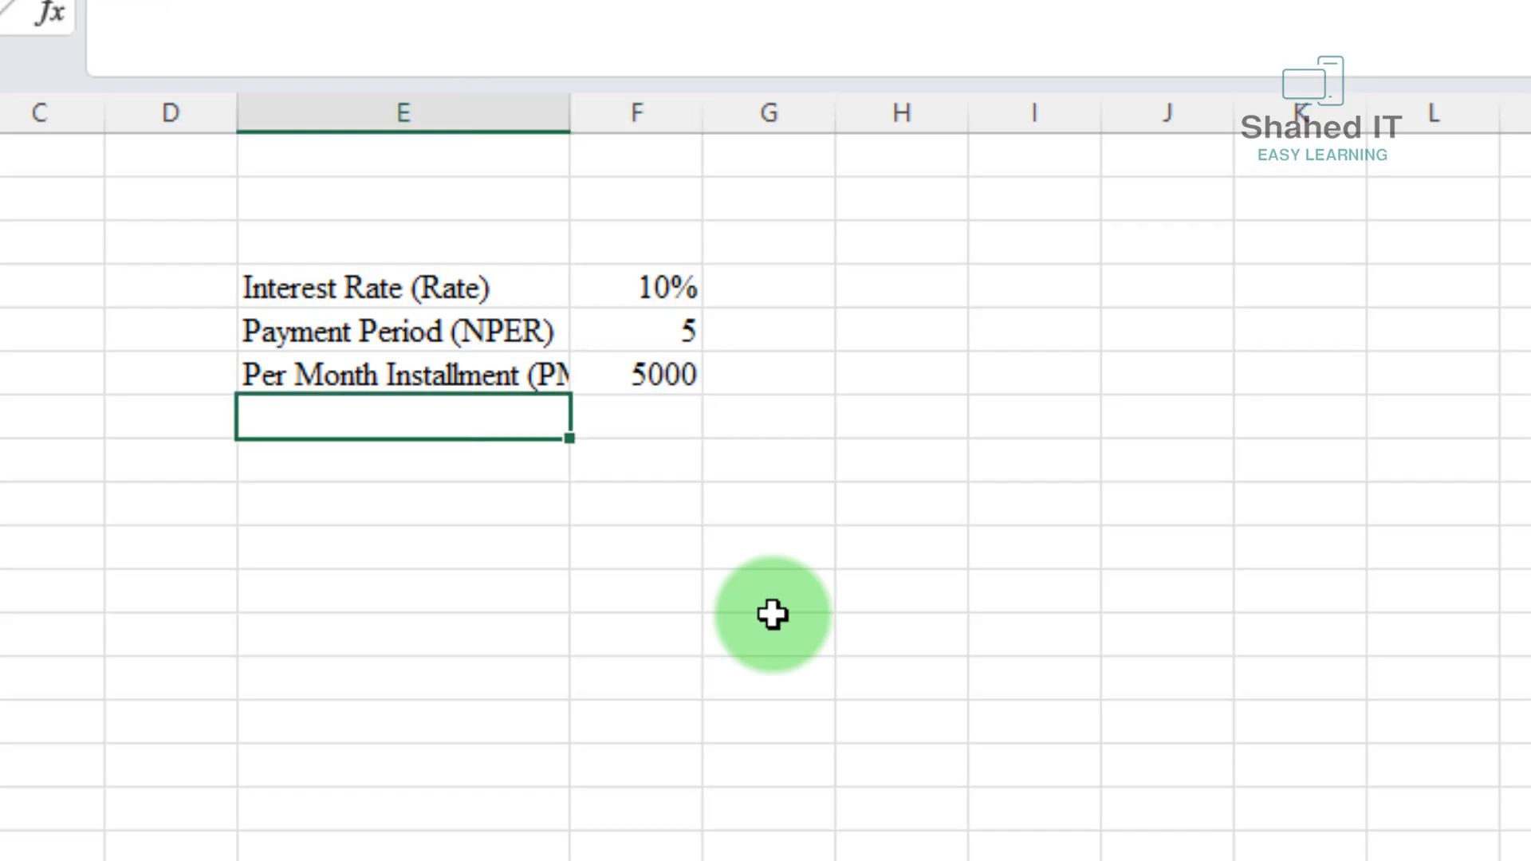
Label cell E7 "Future Value (FV)" and fit column E to its longest label.
type("Future Value (FV")
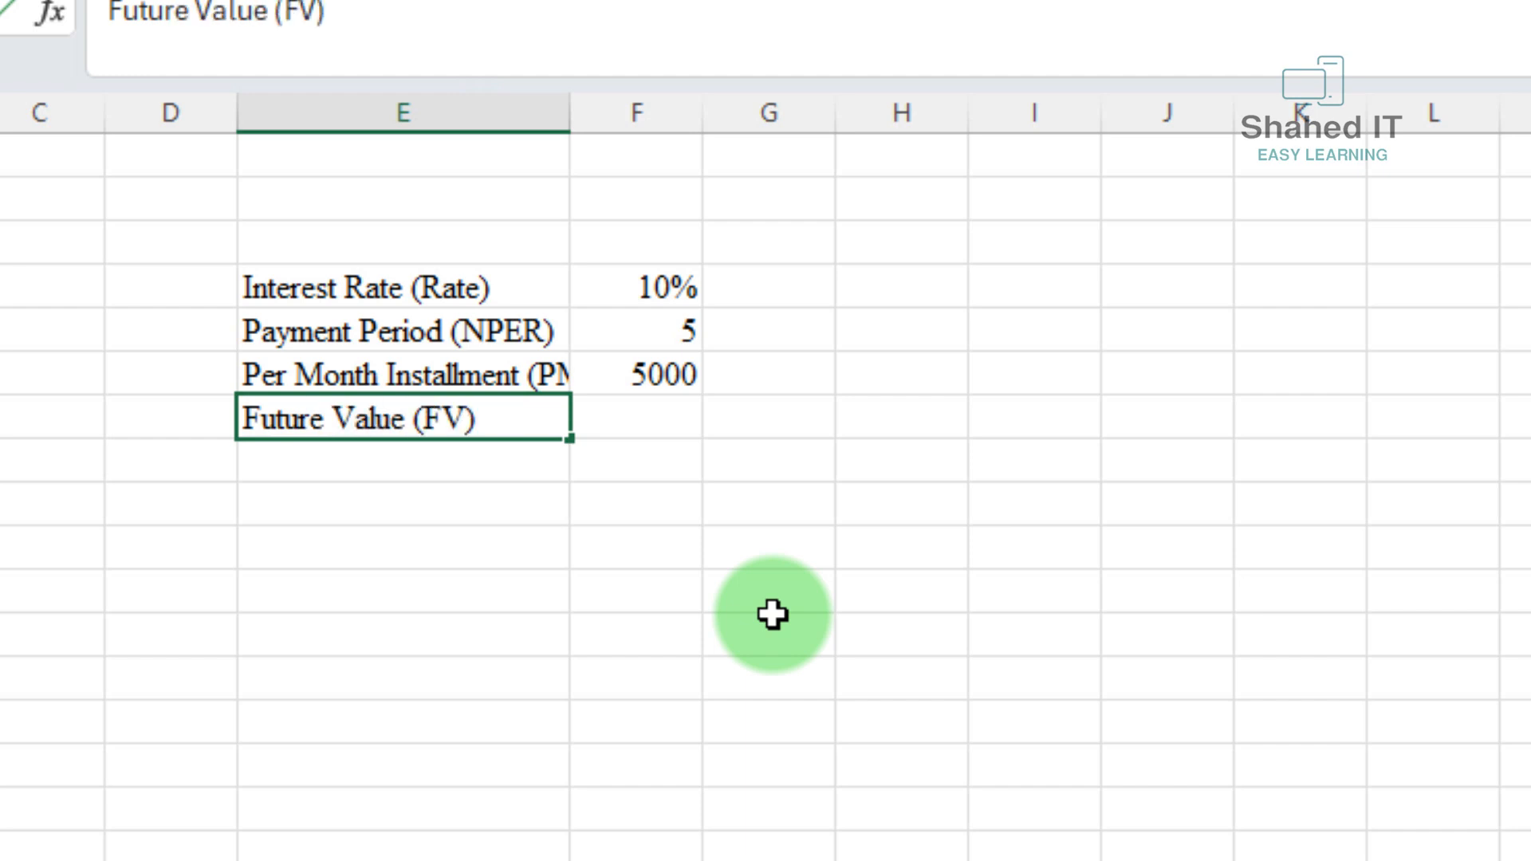
key("Tab")
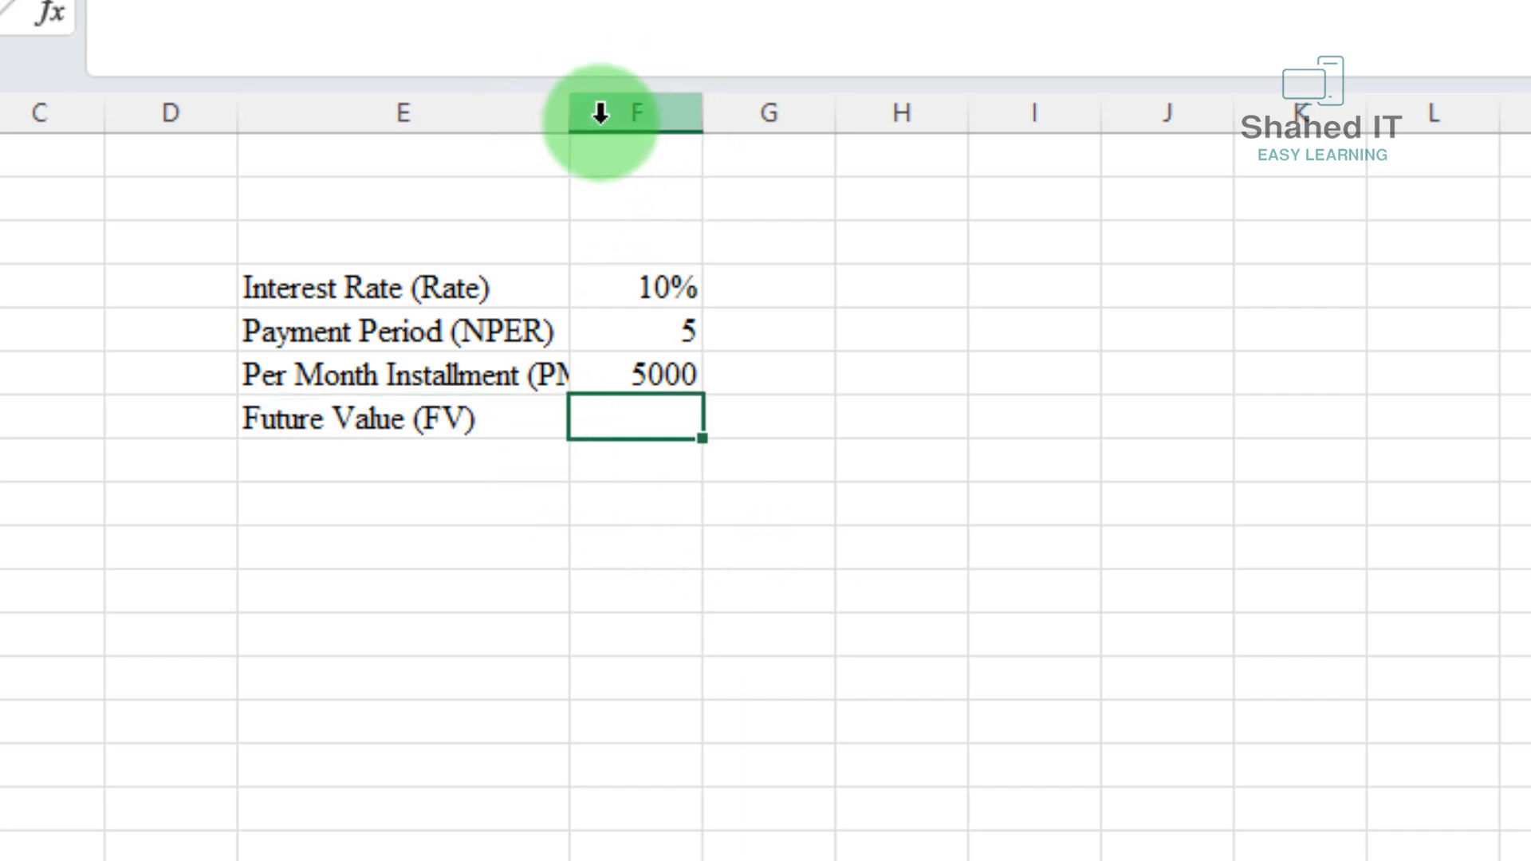
double_click(564, 121)
left_click(663, 582)
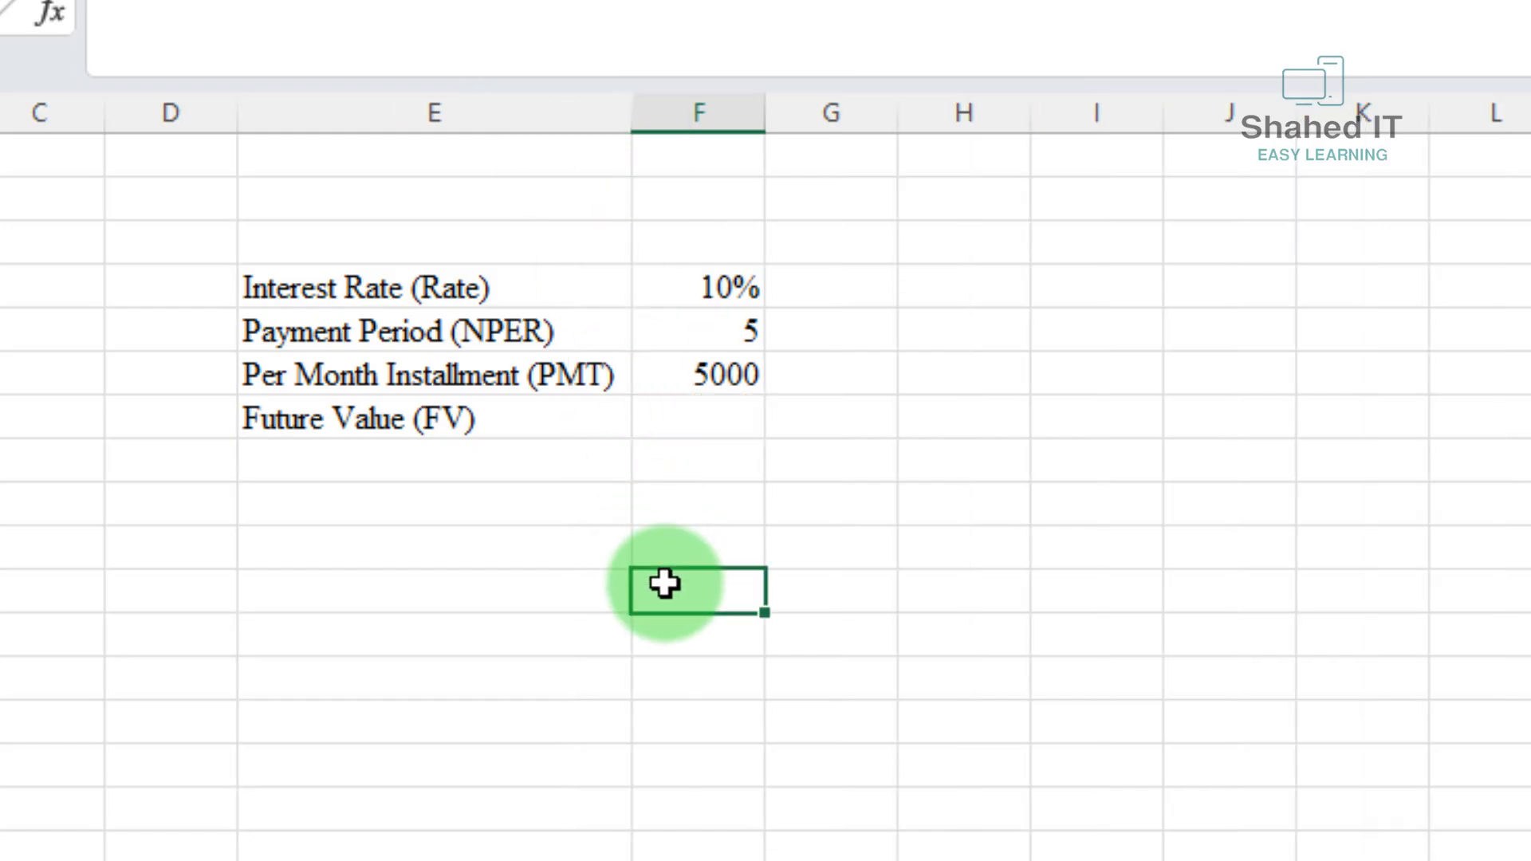
Widen column F by about half its current width.
left_click_drag(391, 287, 673, 417)
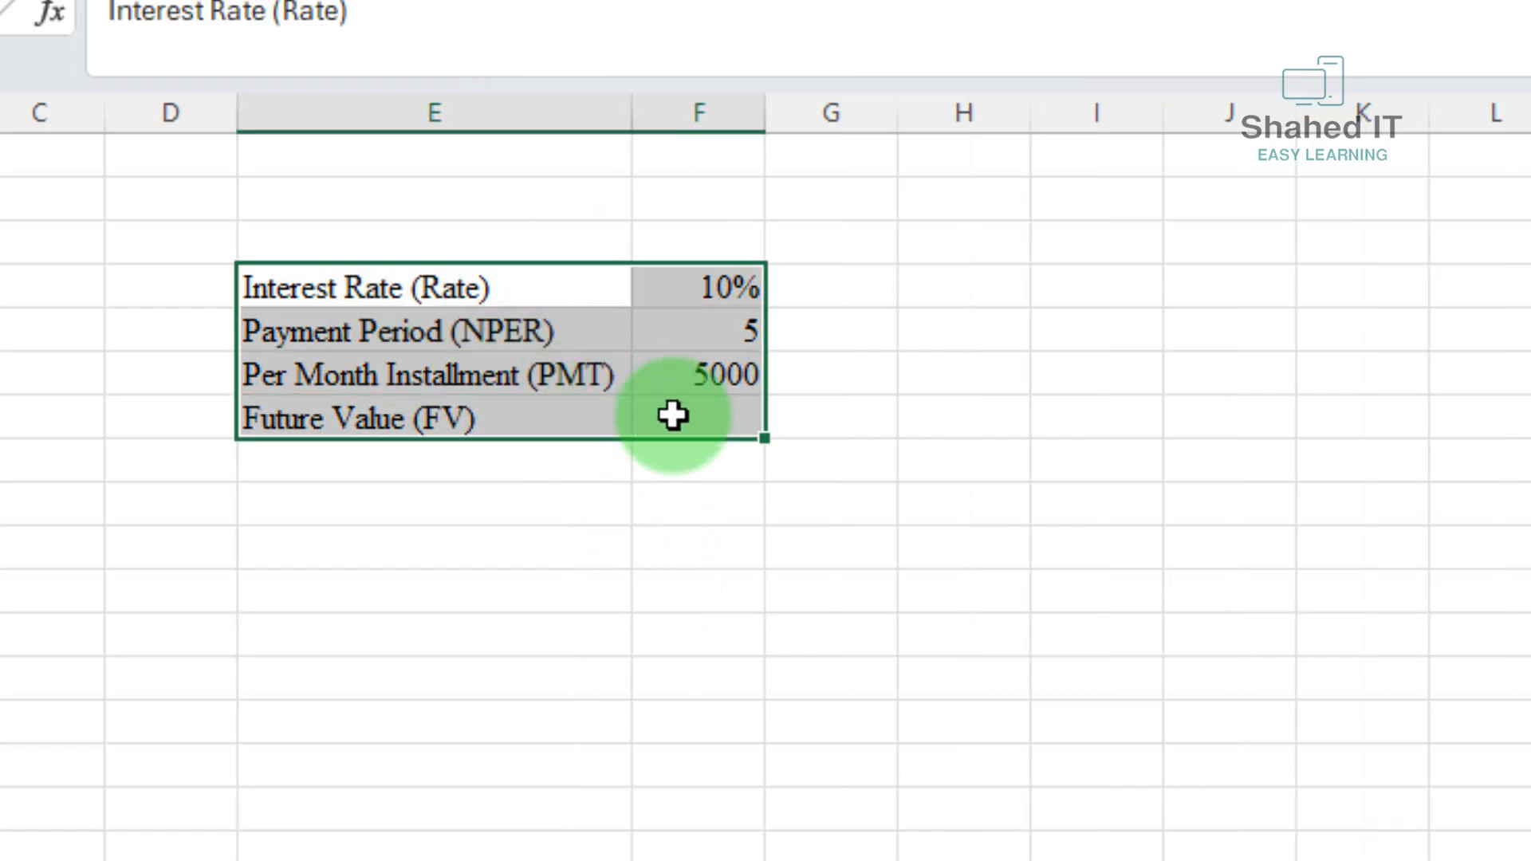
left_click(702, 547)
left_click_drag(765, 115, 831, 150)
left_click_drag(370, 297, 717, 289)
left_click_drag(332, 335, 750, 333)
left_click_drag(332, 376, 630, 386)
left_click(314, 417)
Start an FV formula in F7 with F4/12 as the rate and F5*12 as the number of periods.
left_click(731, 424)
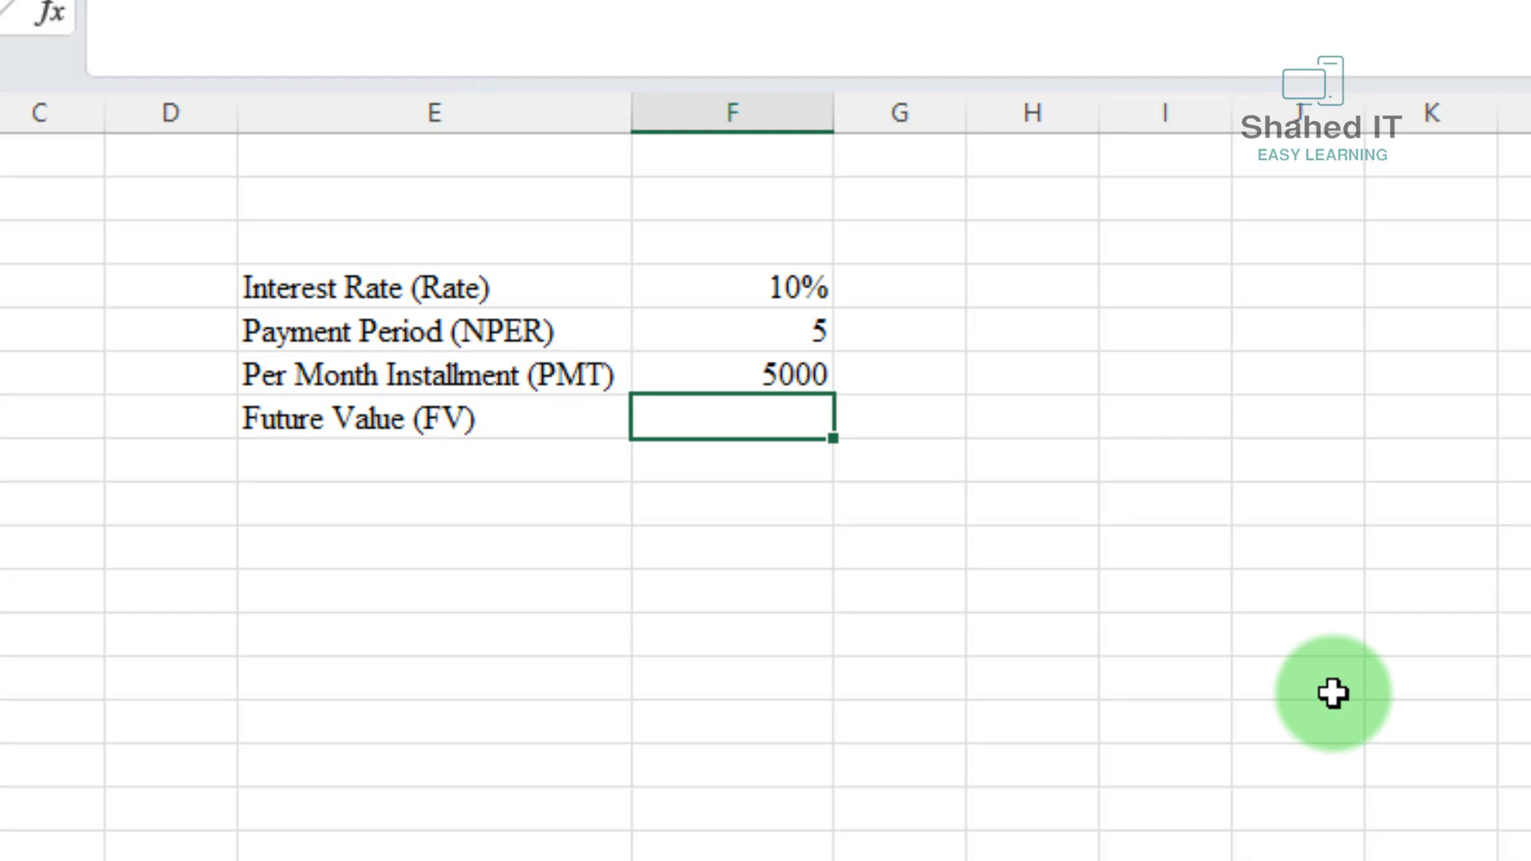
type("=FV(")
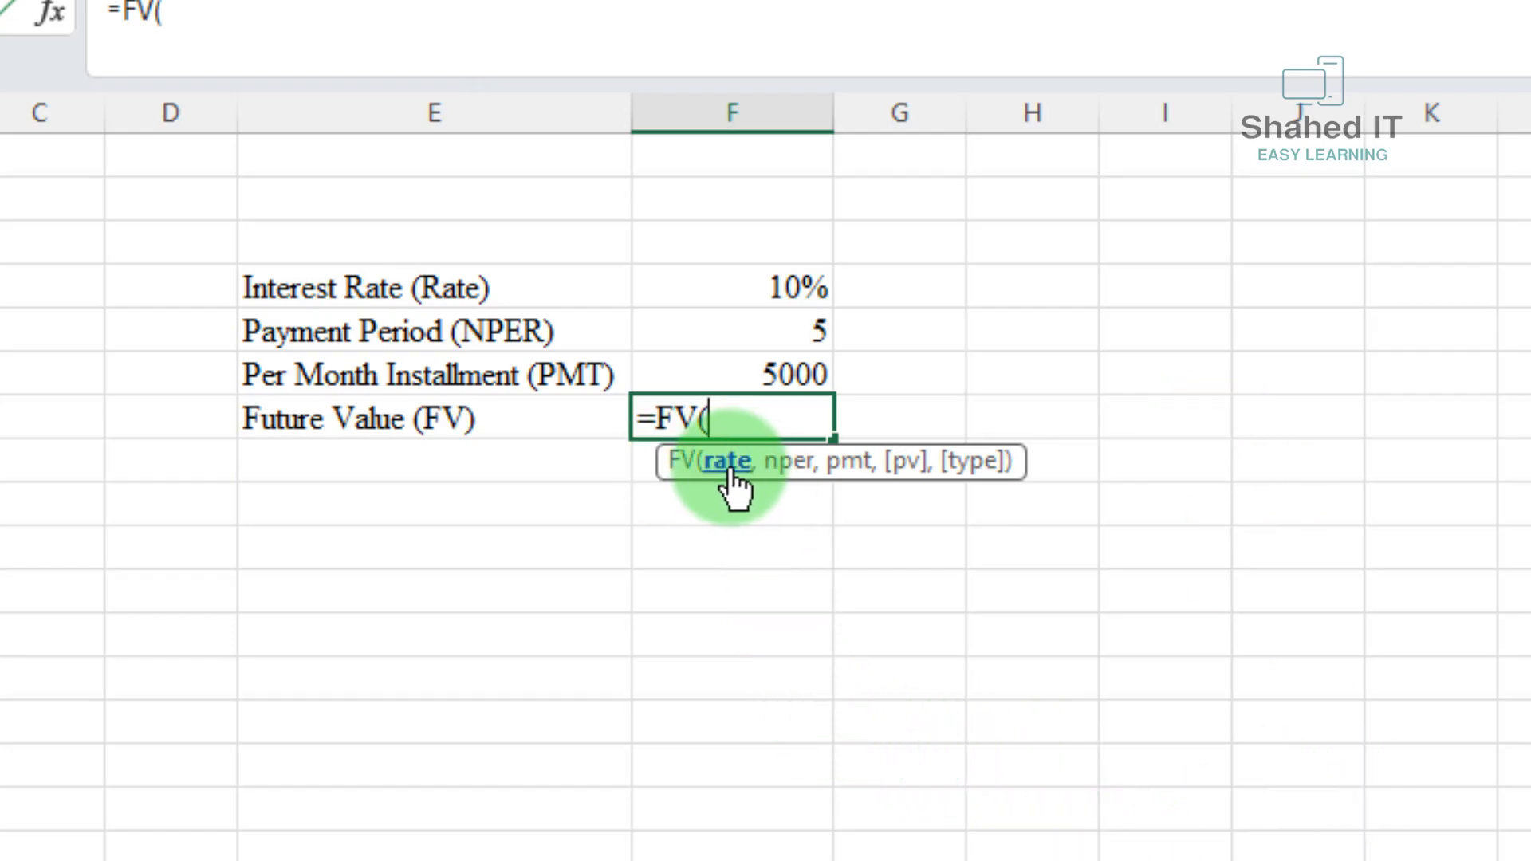
left_click(751, 288)
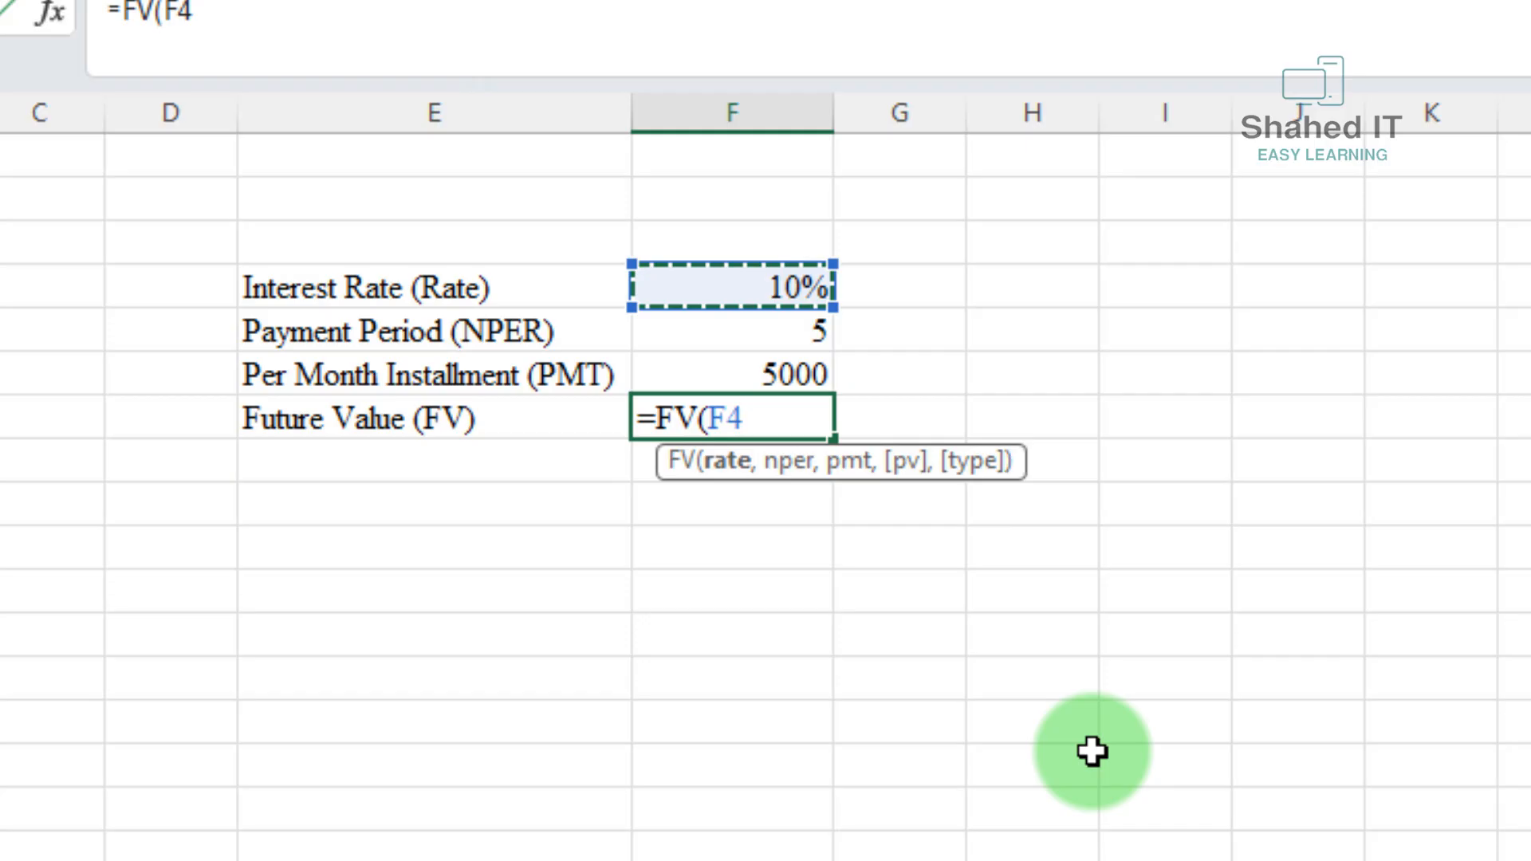
type("/12")
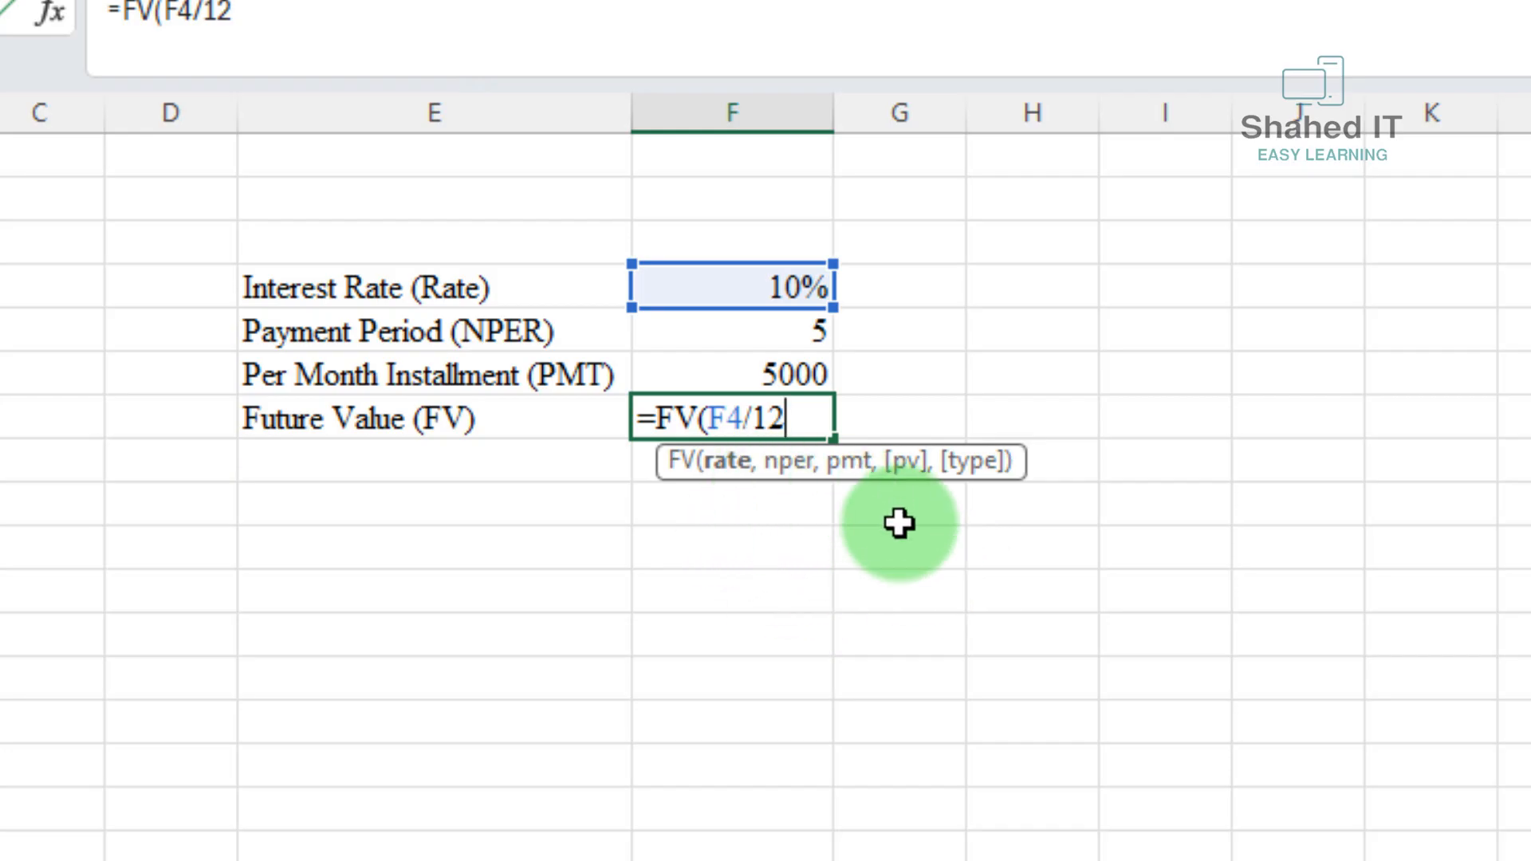
type(",")
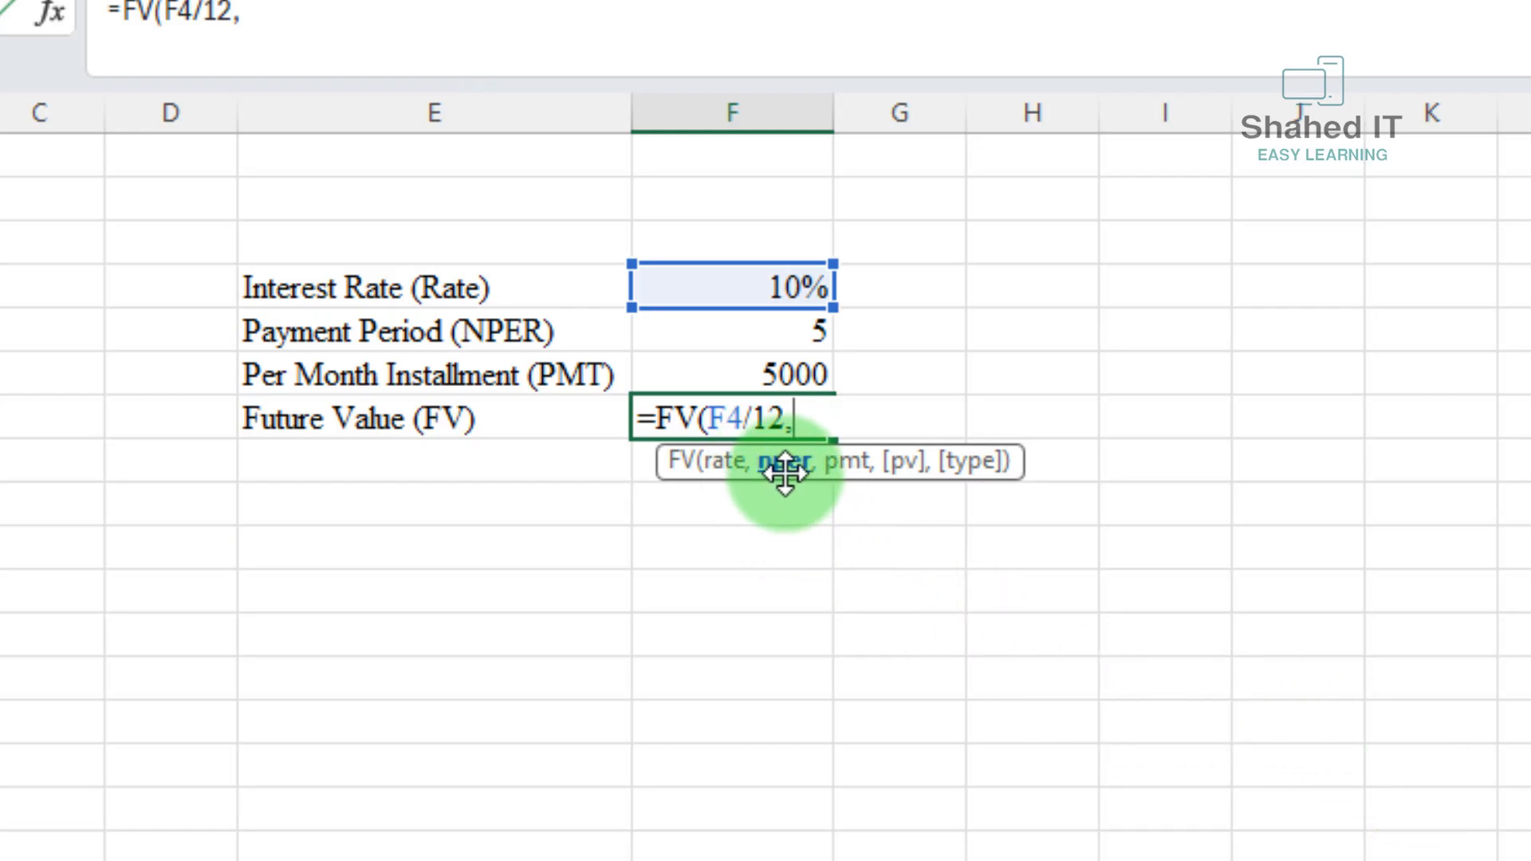
left_click(748, 335)
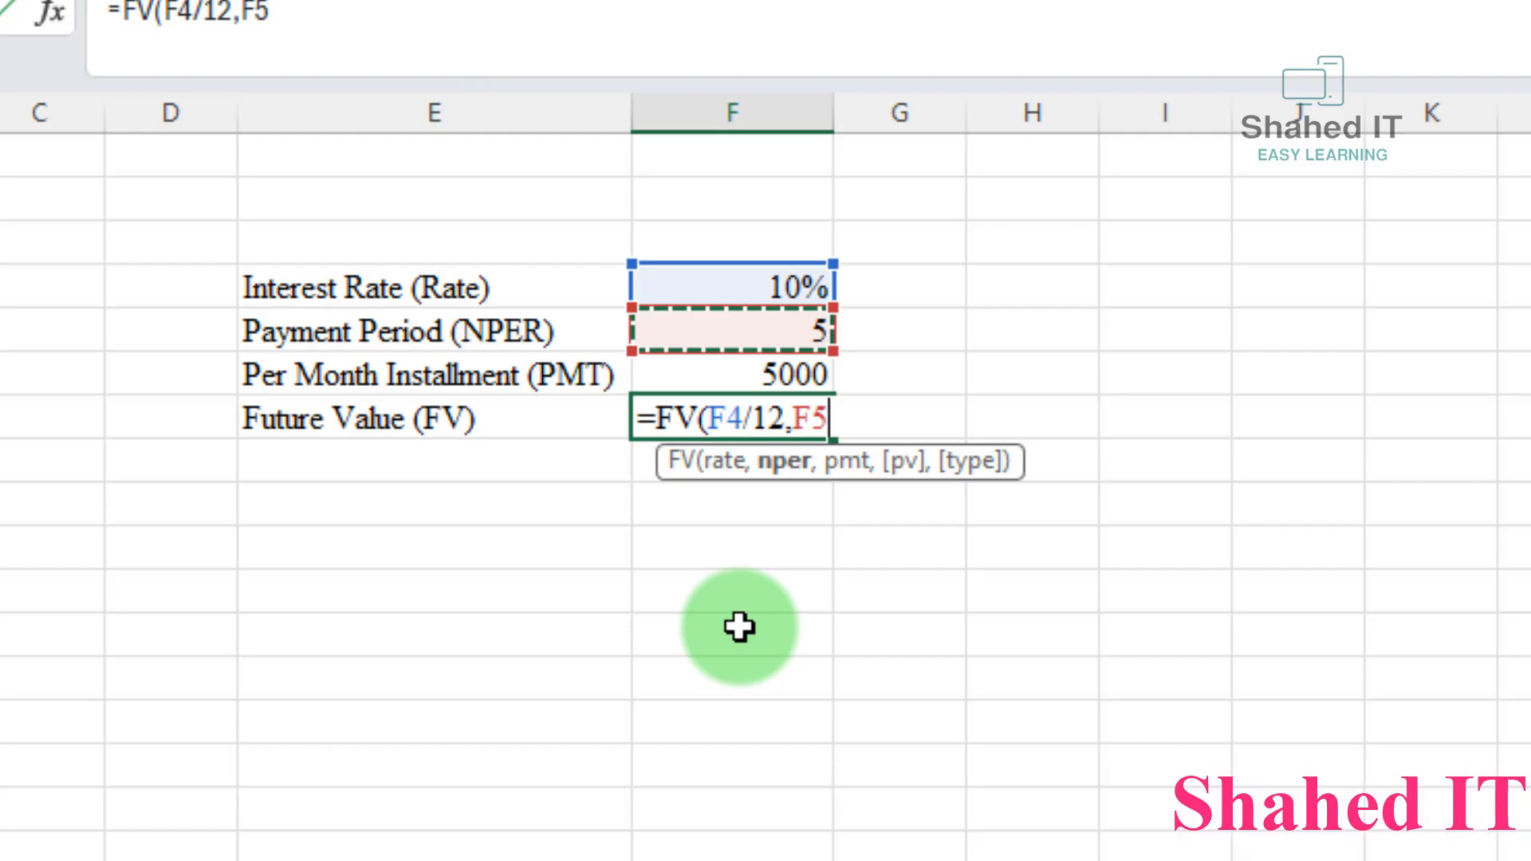
type("*12")
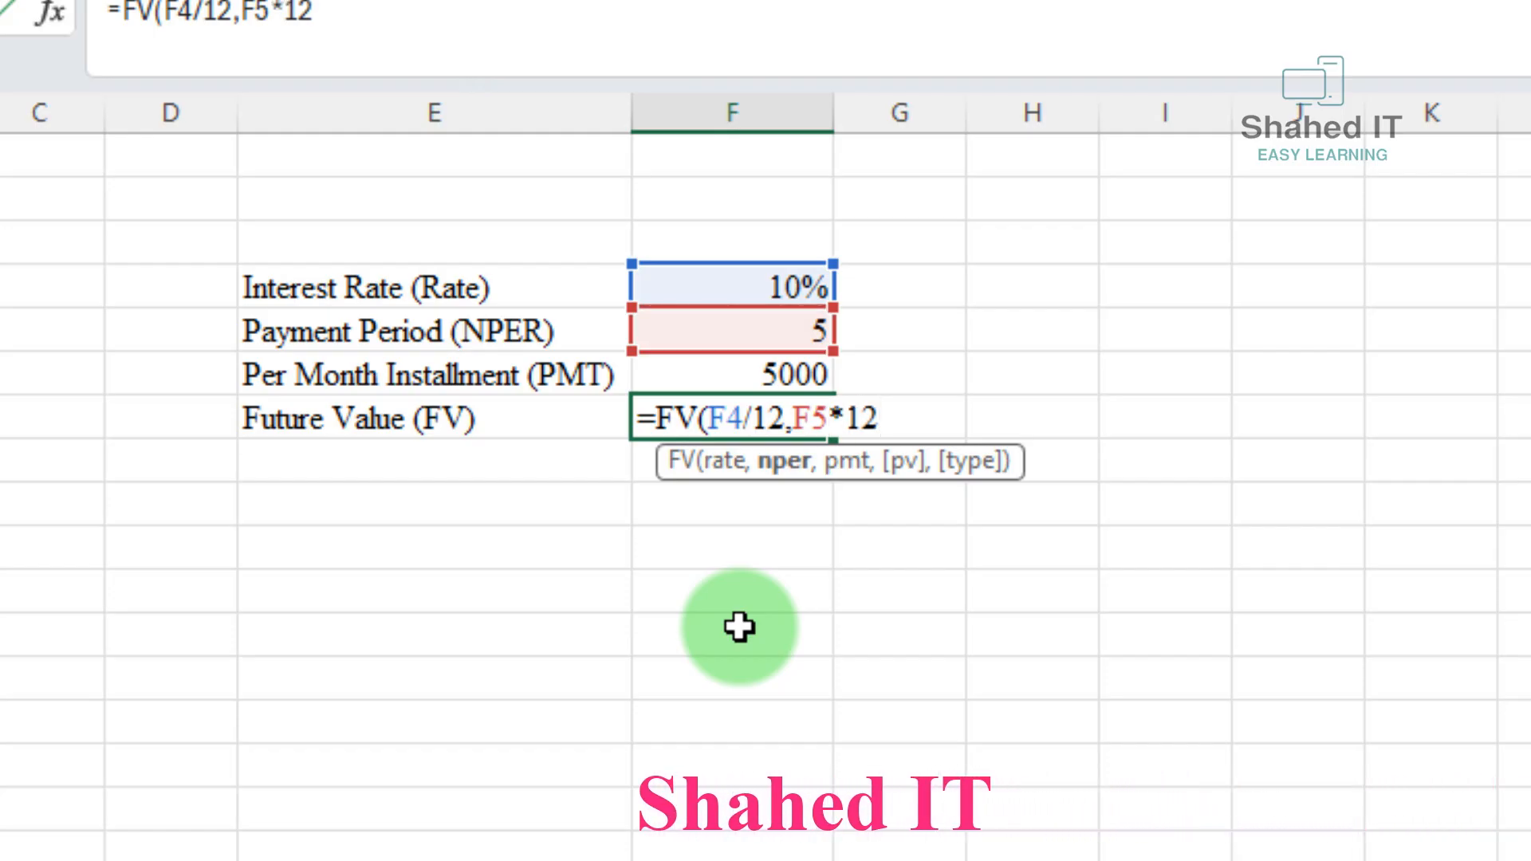
Complete the FV formula in F7 with F6 as the payment, 0 as present value and type 1 - beginning of the period.
type(",")
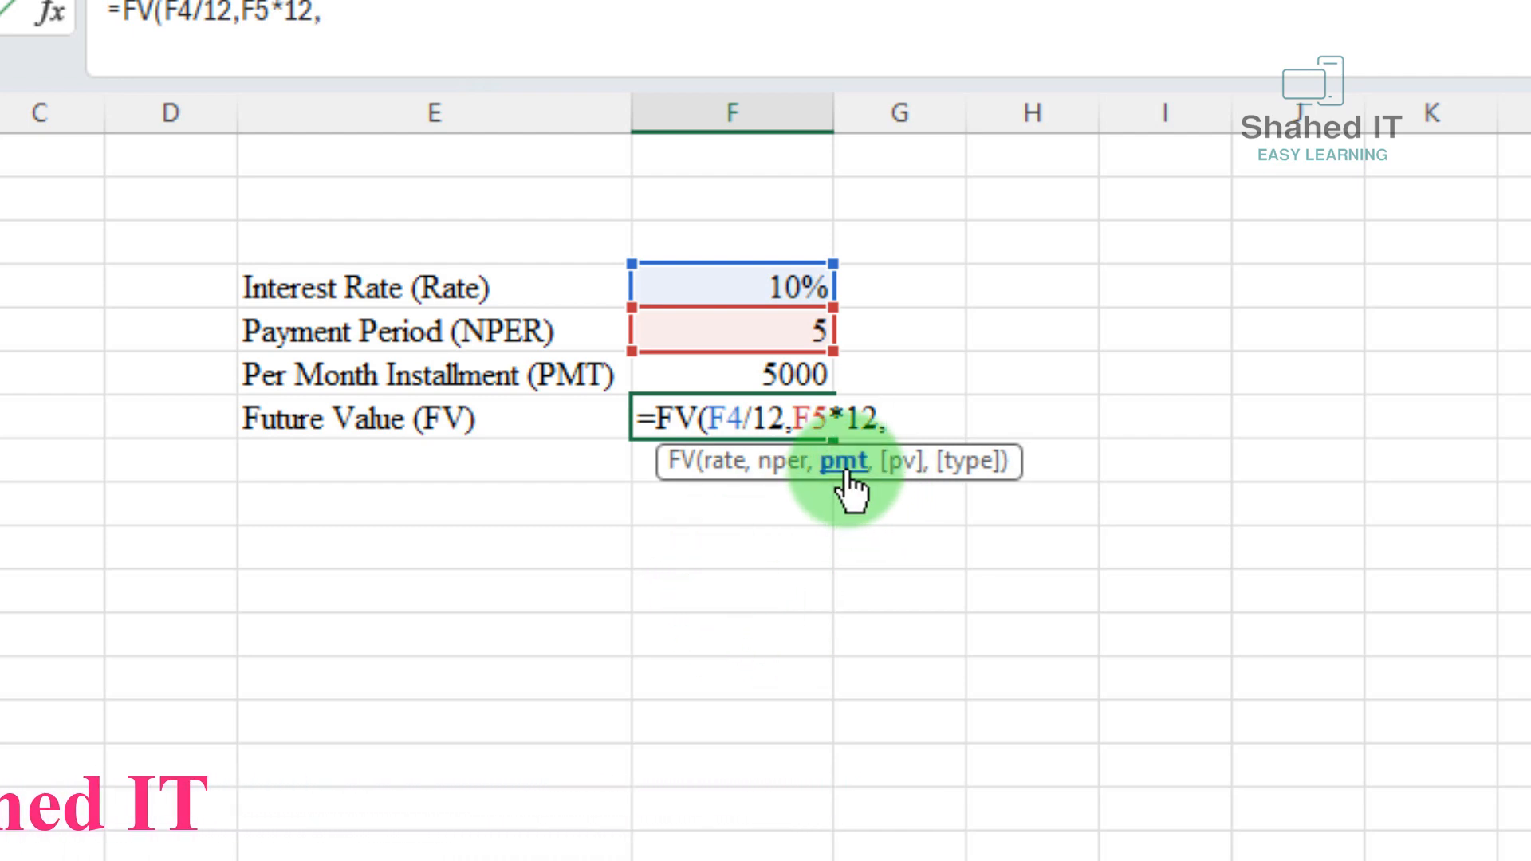
left_click(735, 372)
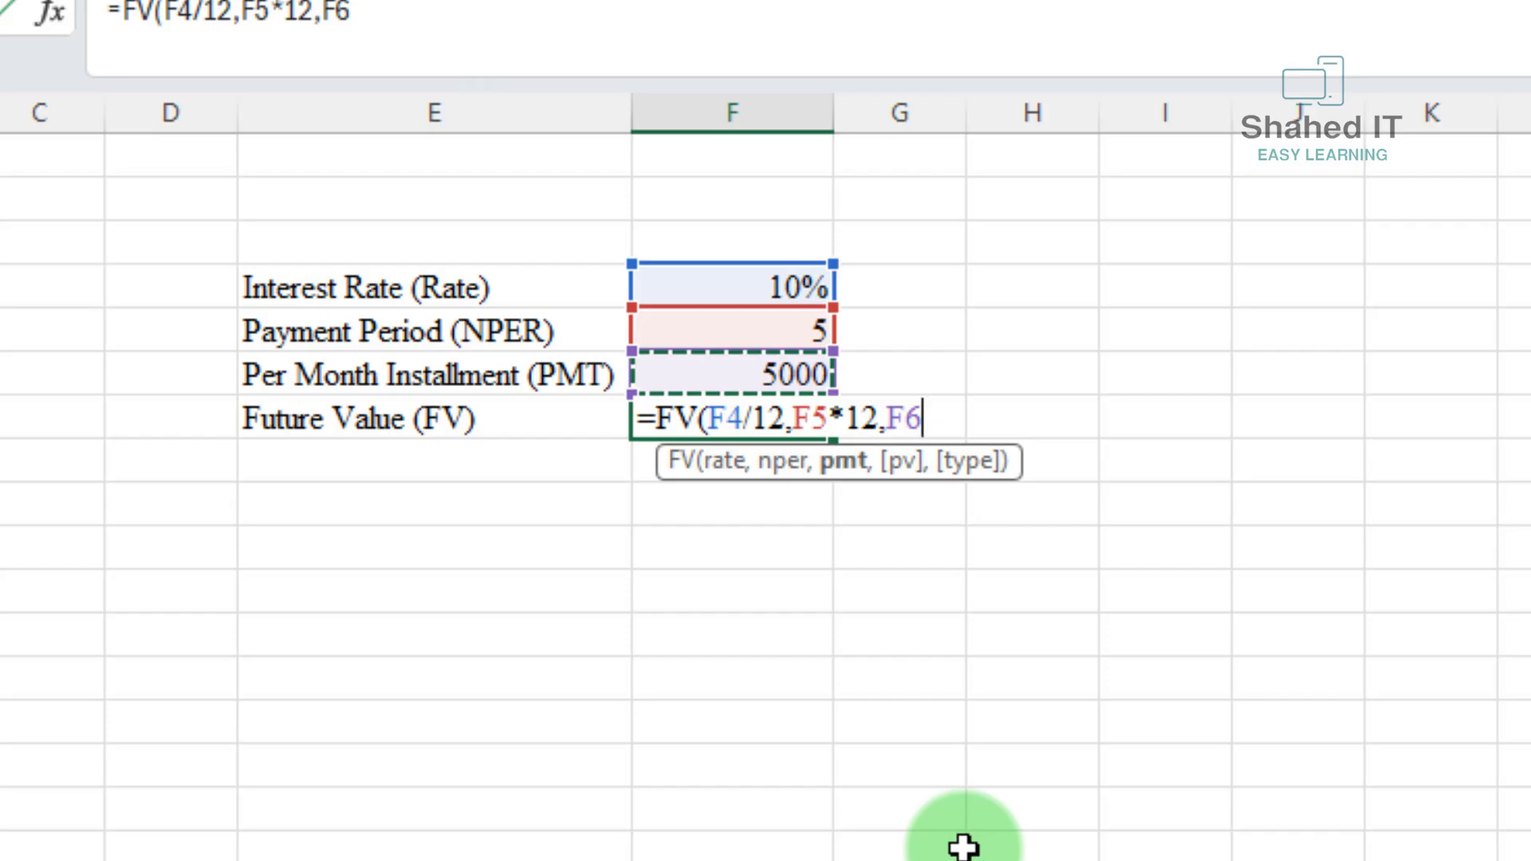
type(",0")
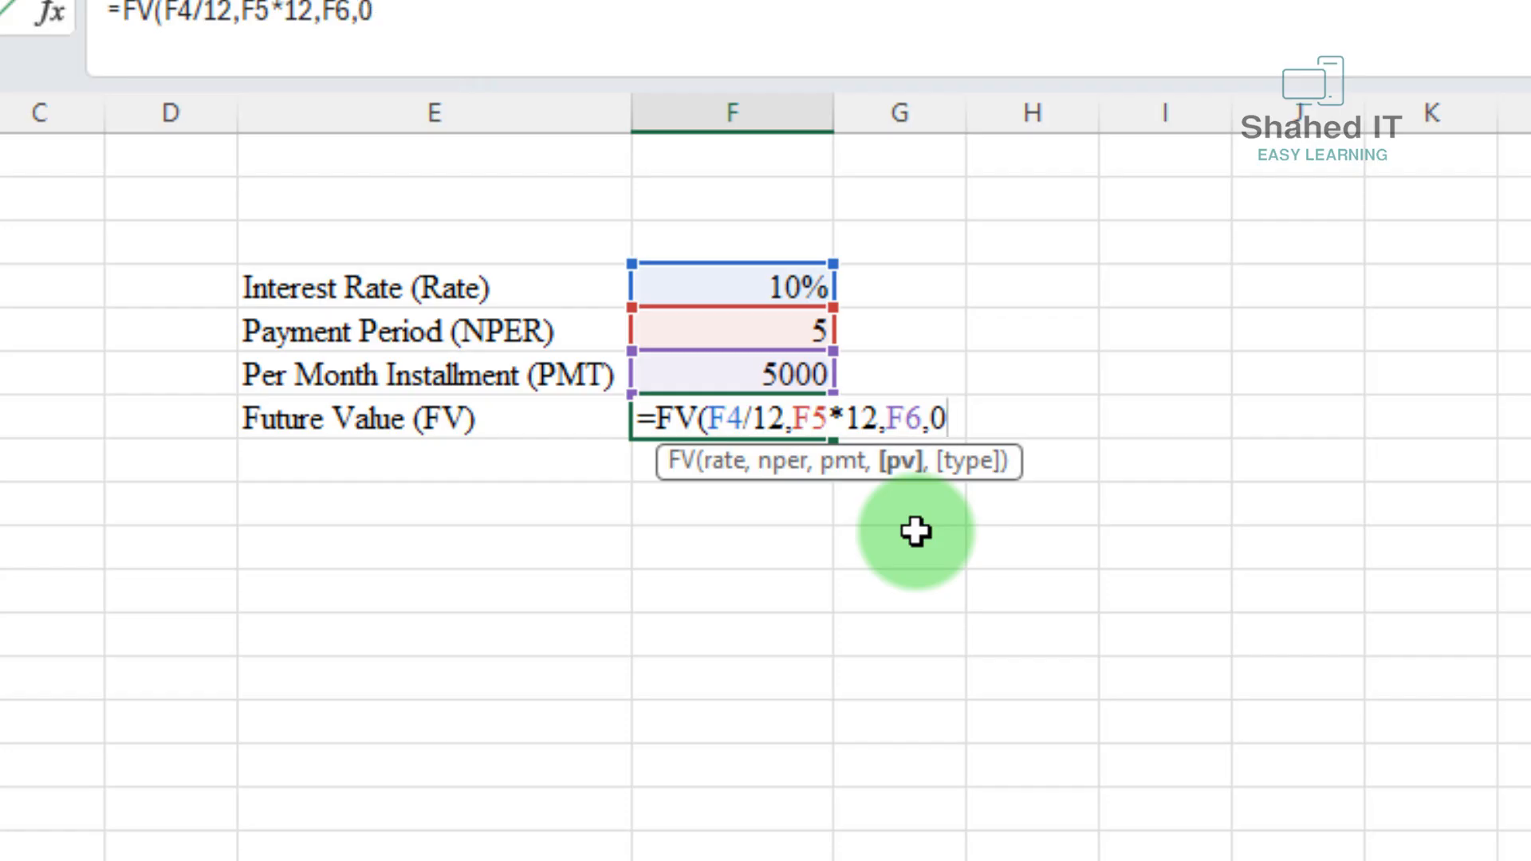
type(",")
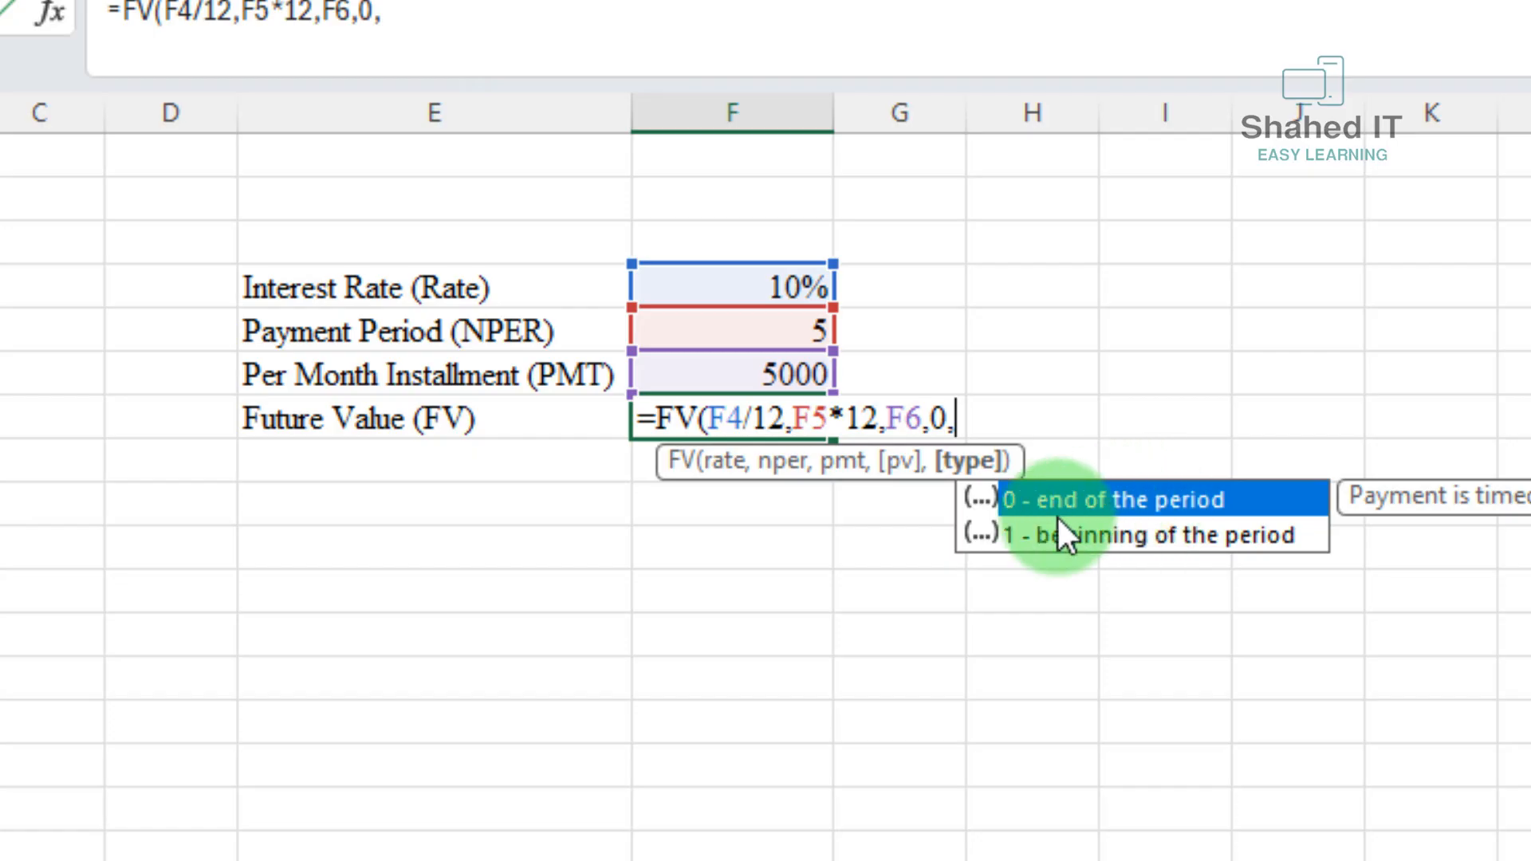
left_click(1092, 539)
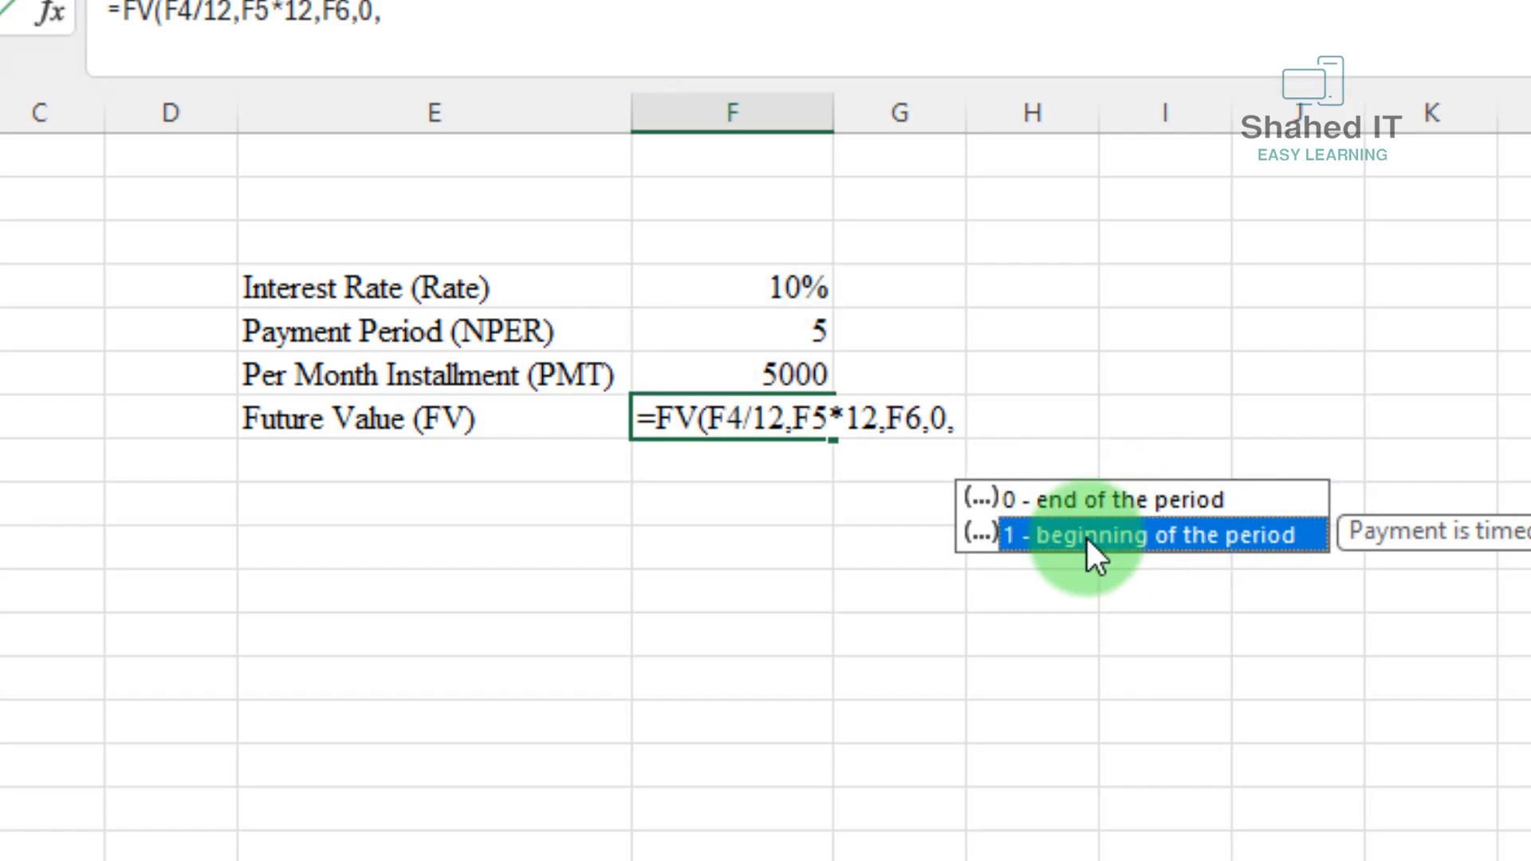
double_click(1093, 536)
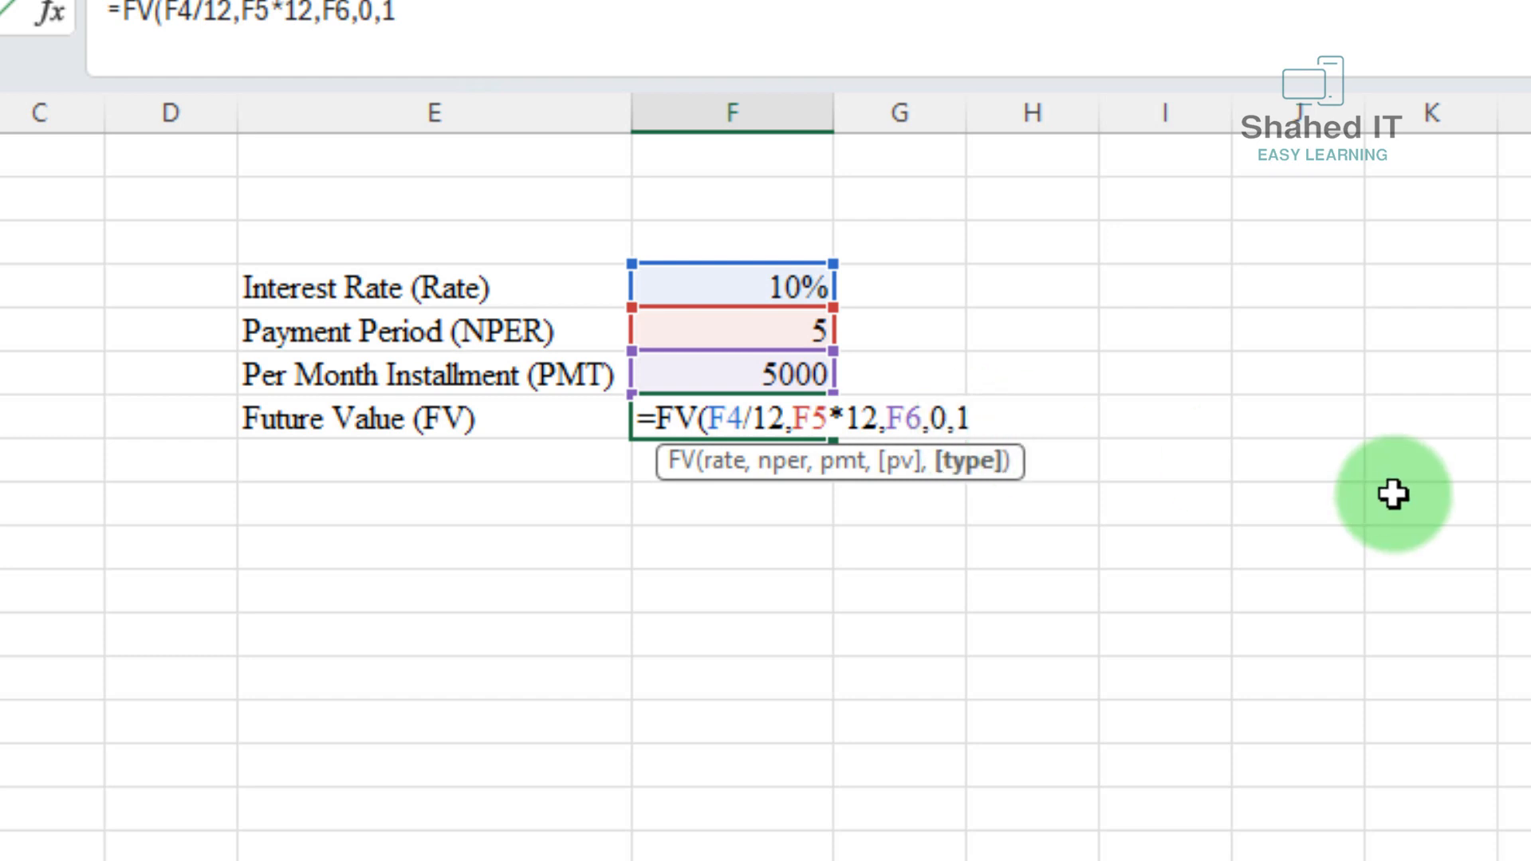
type(")")
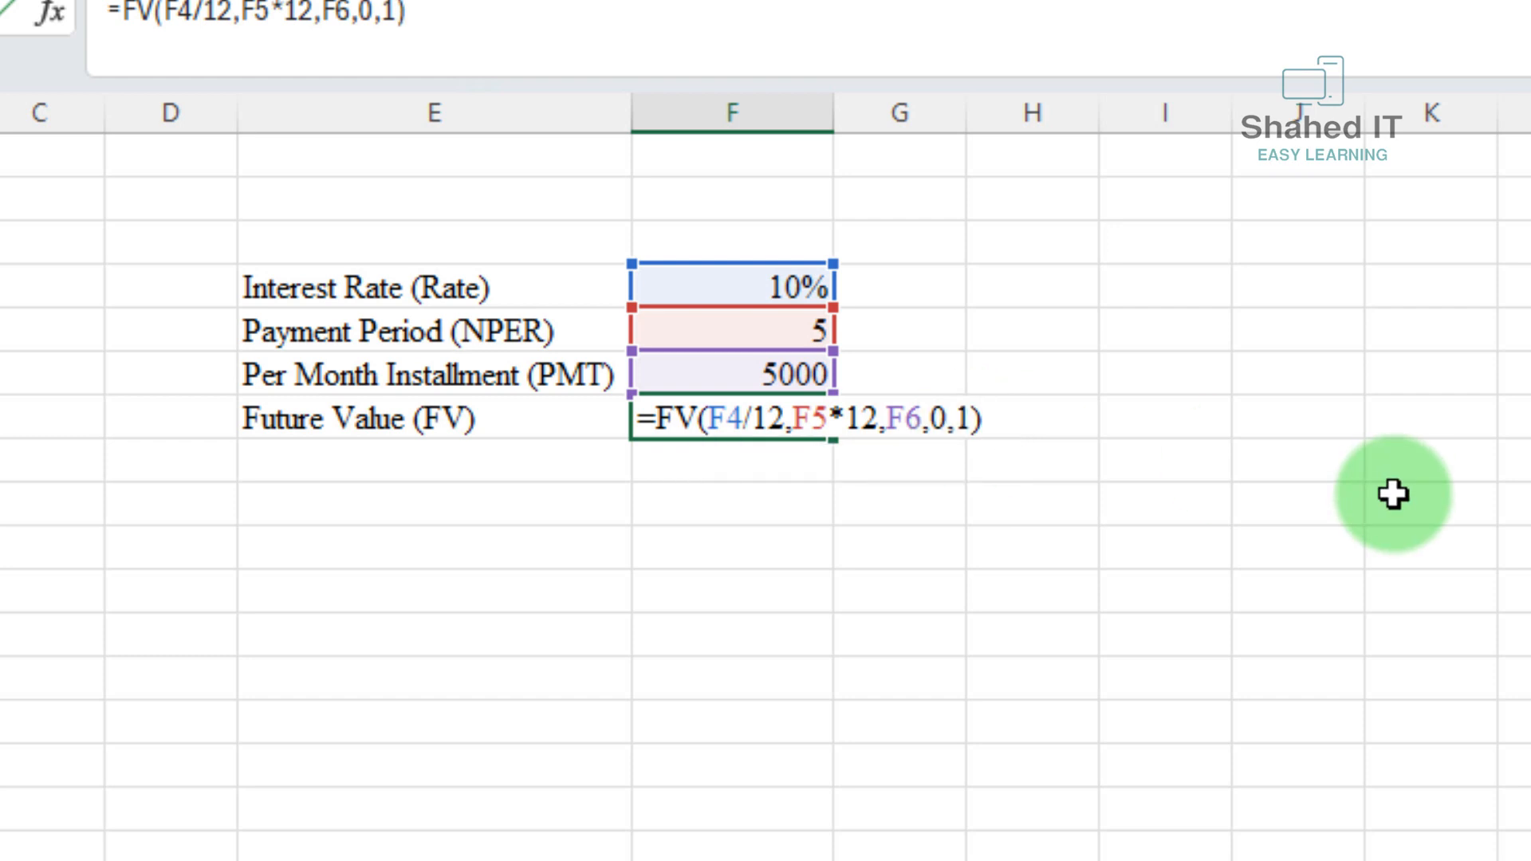
key("Return")
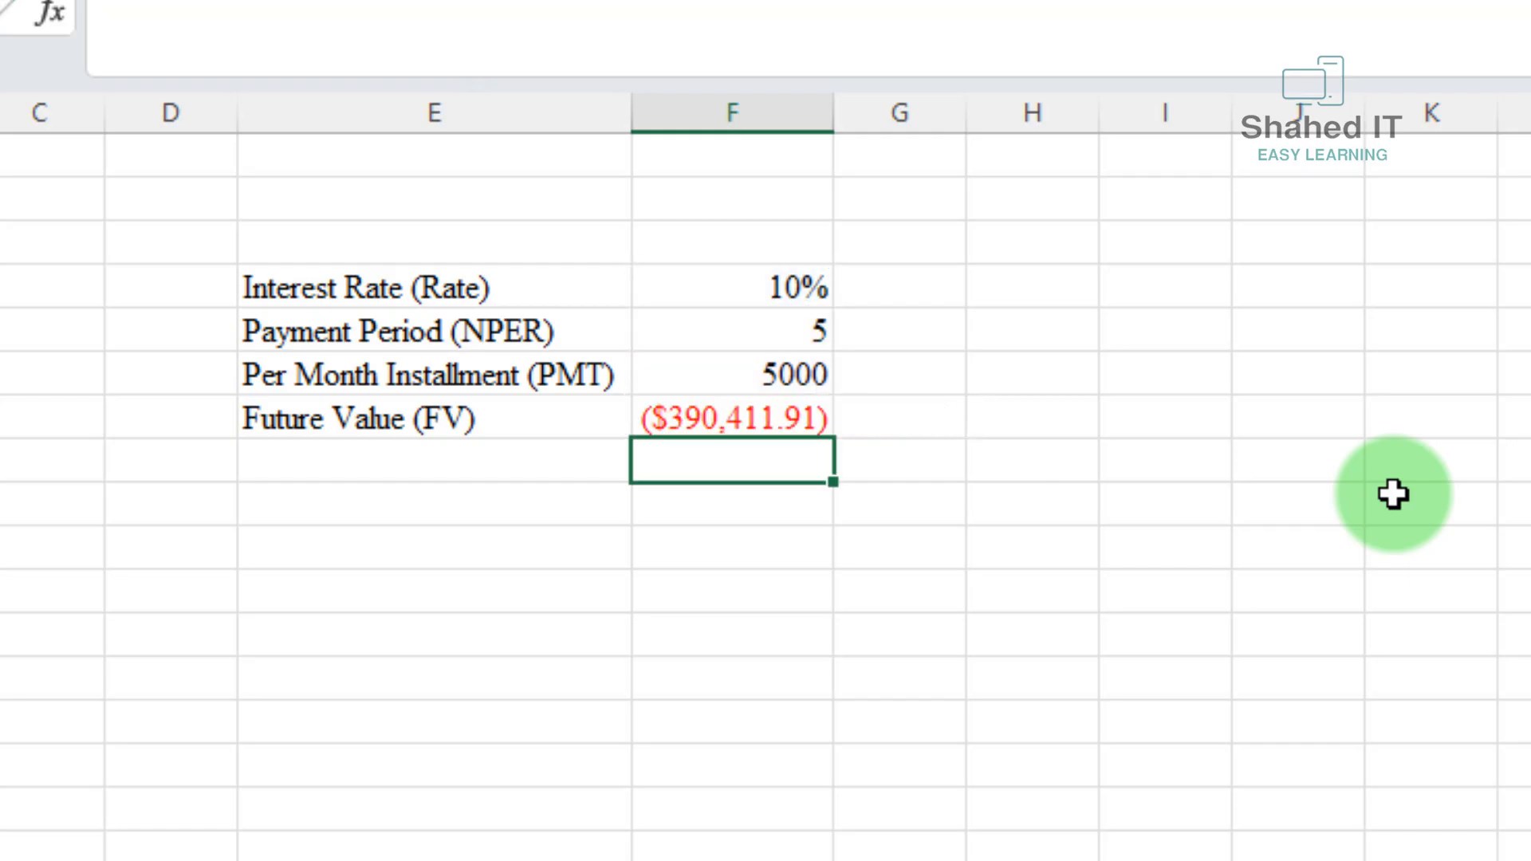
Format F7 as Currency with symbol None and negative numbers in red without a minus sign or parentheses.
left_click(712, 414)
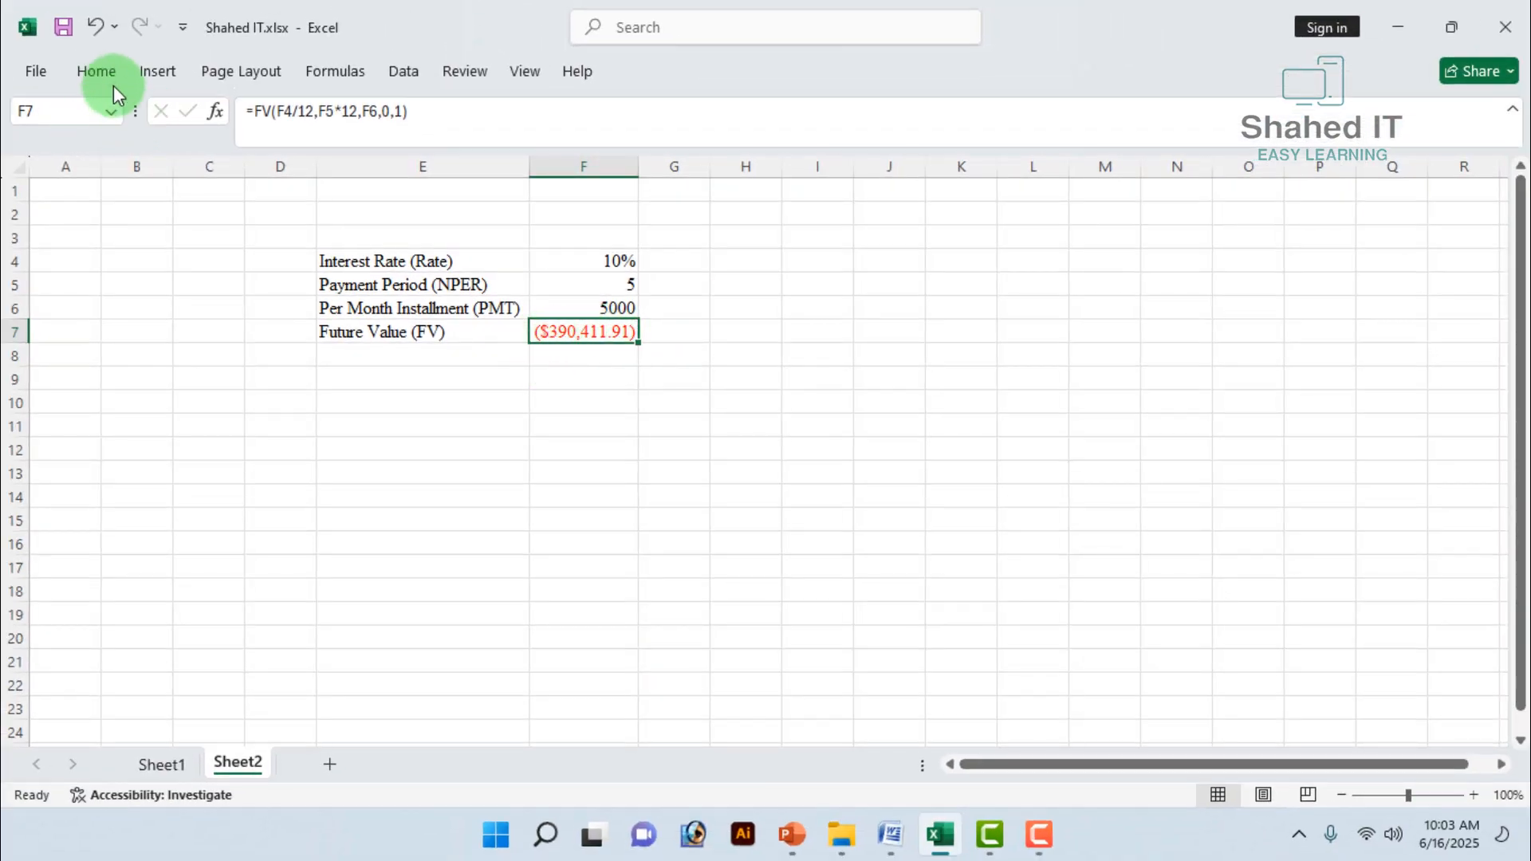
left_click(98, 72)
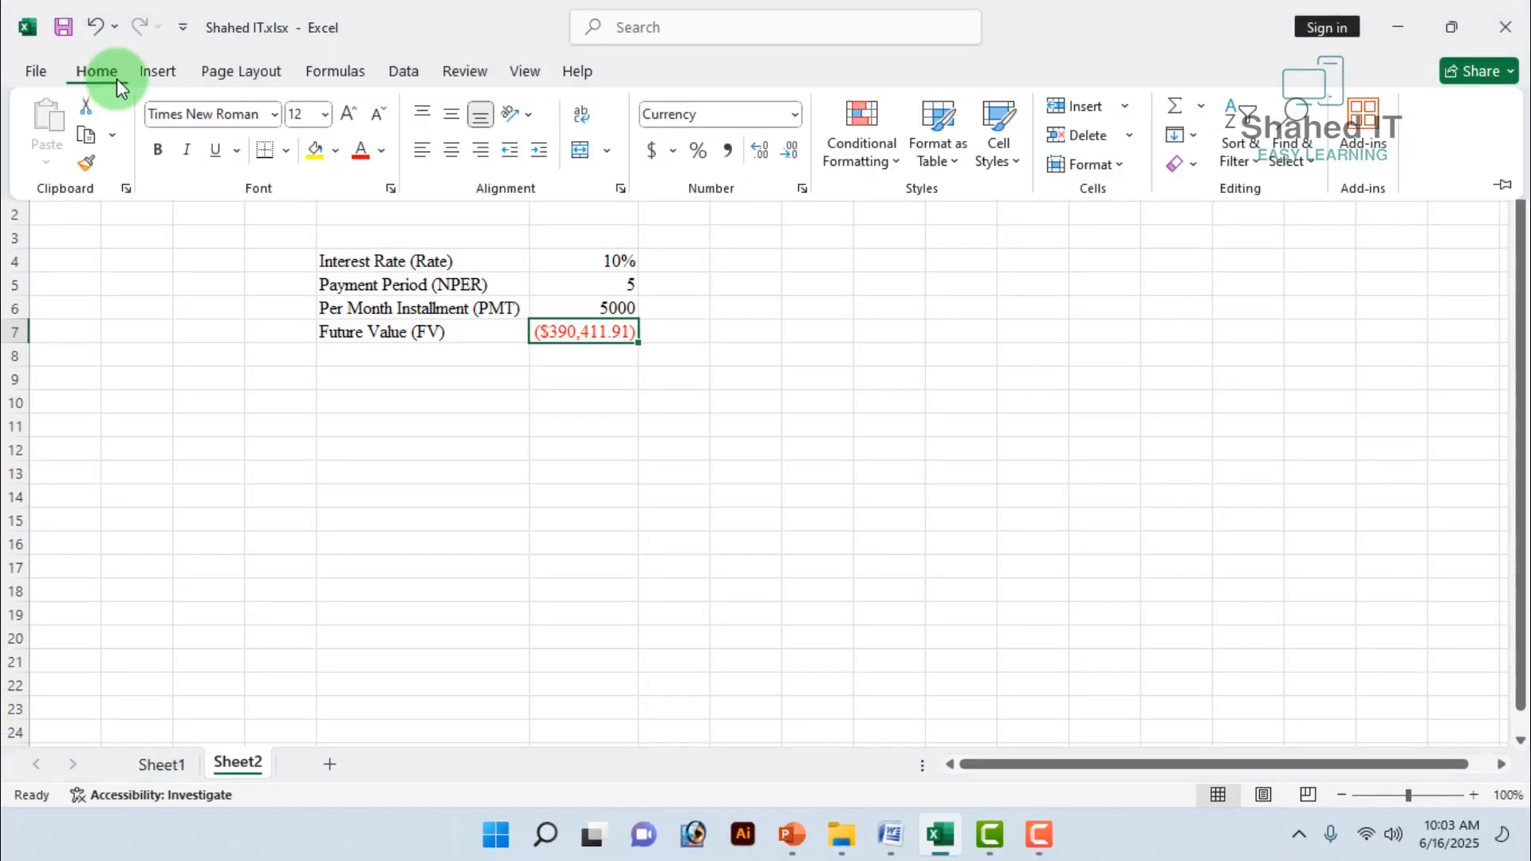
left_click(798, 117)
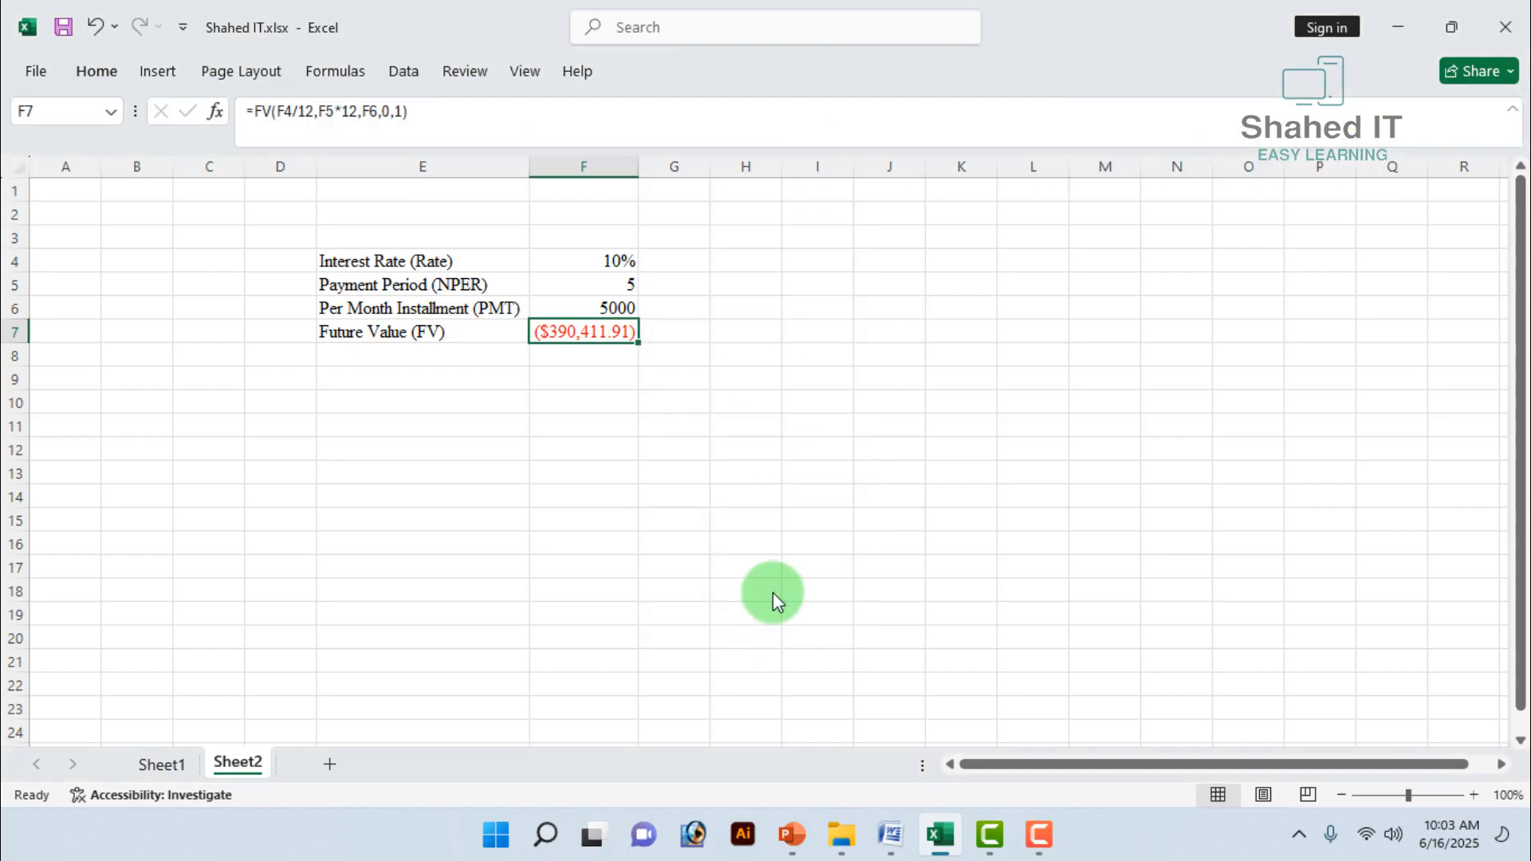
key("ctrl+1")
left_click_drag(698, 193, 879, 200)
left_click_drag(787, 164, 788, 166)
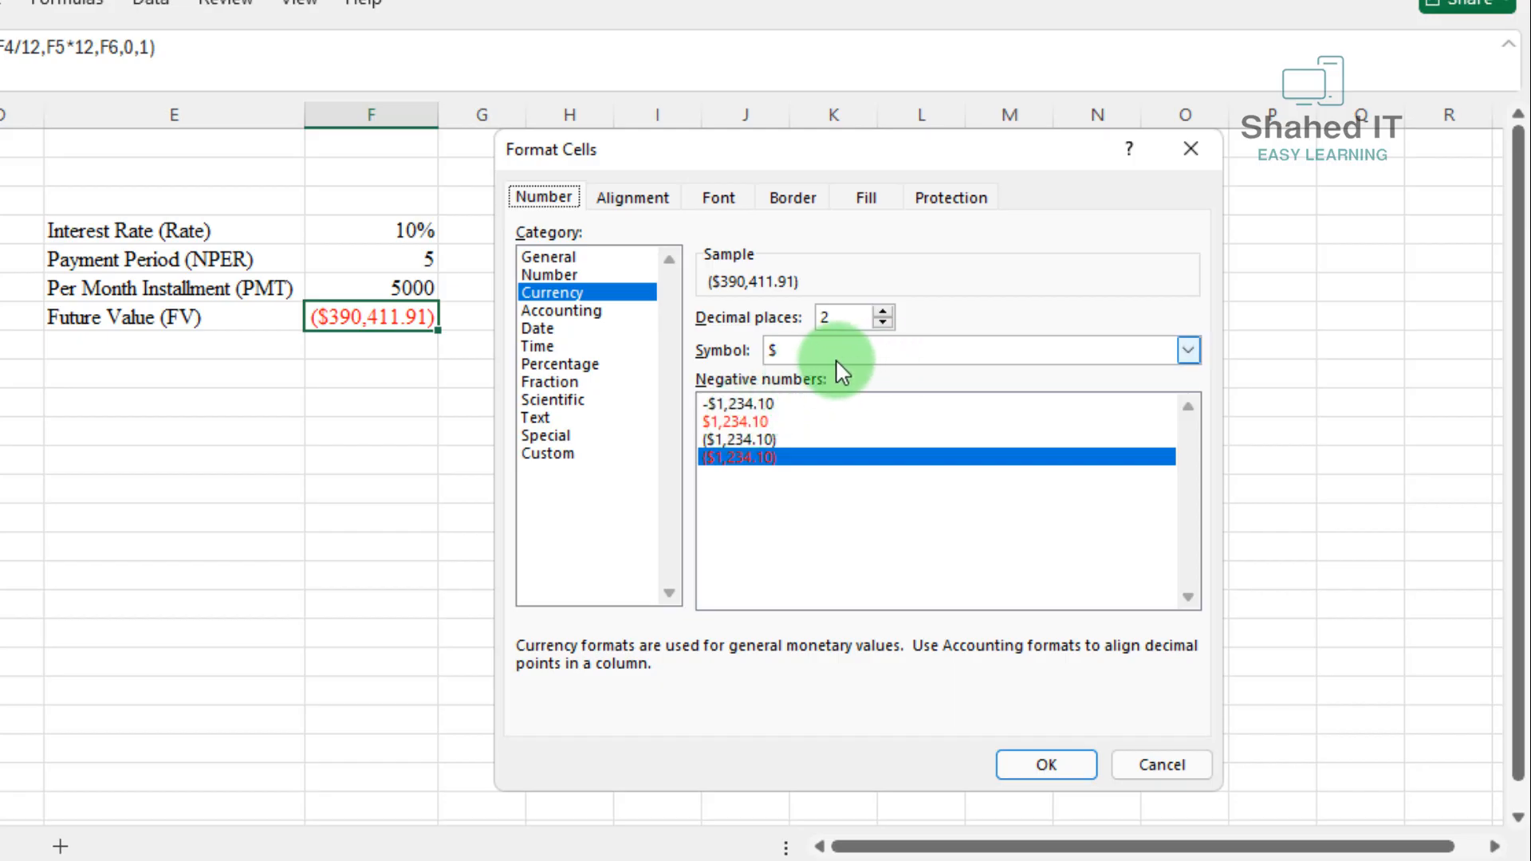
left_click(1188, 351)
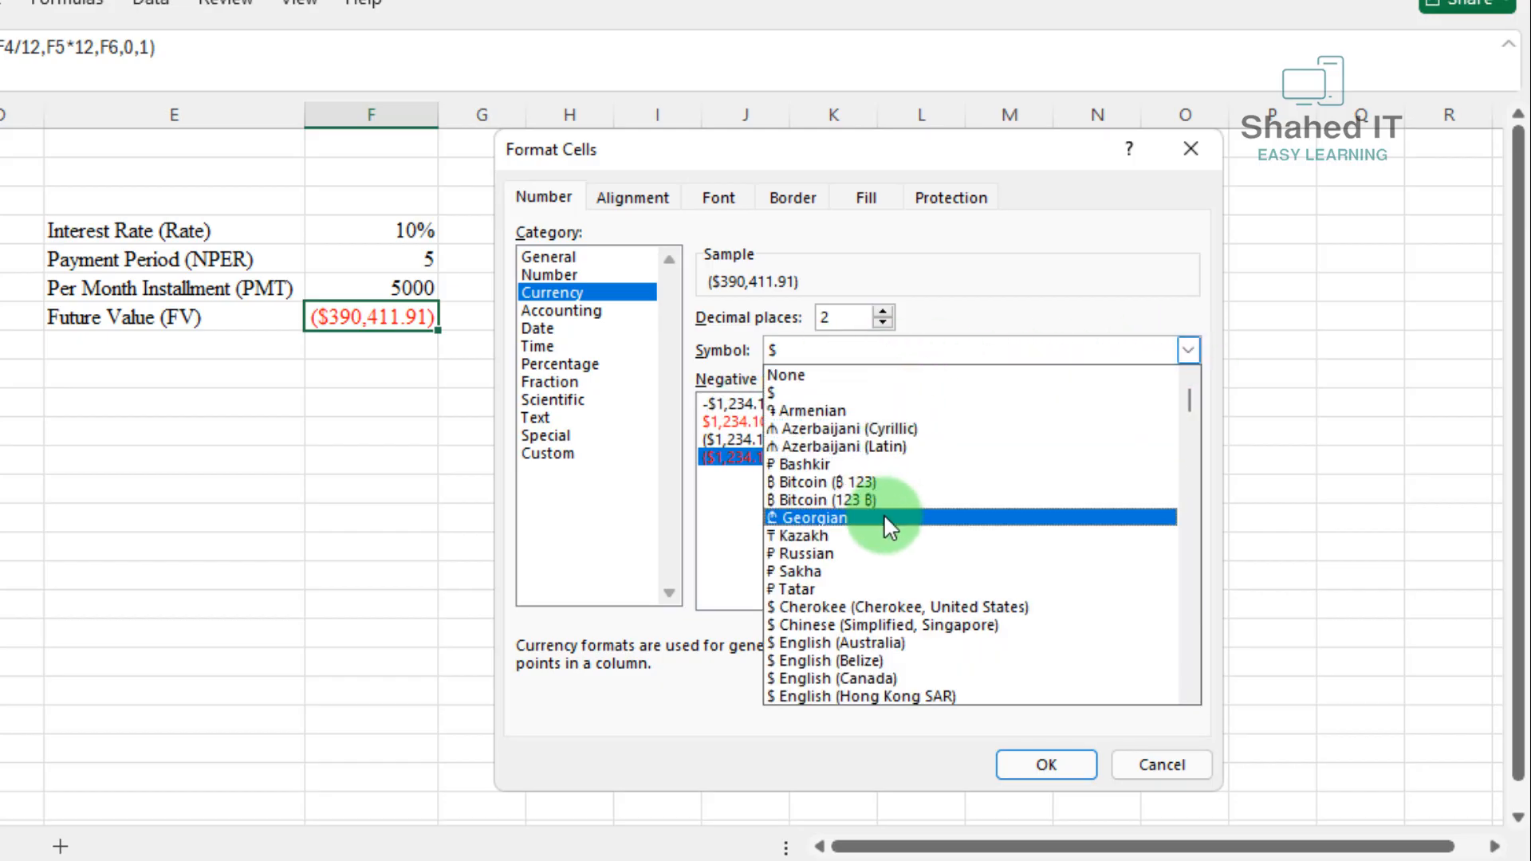
left_click(802, 377)
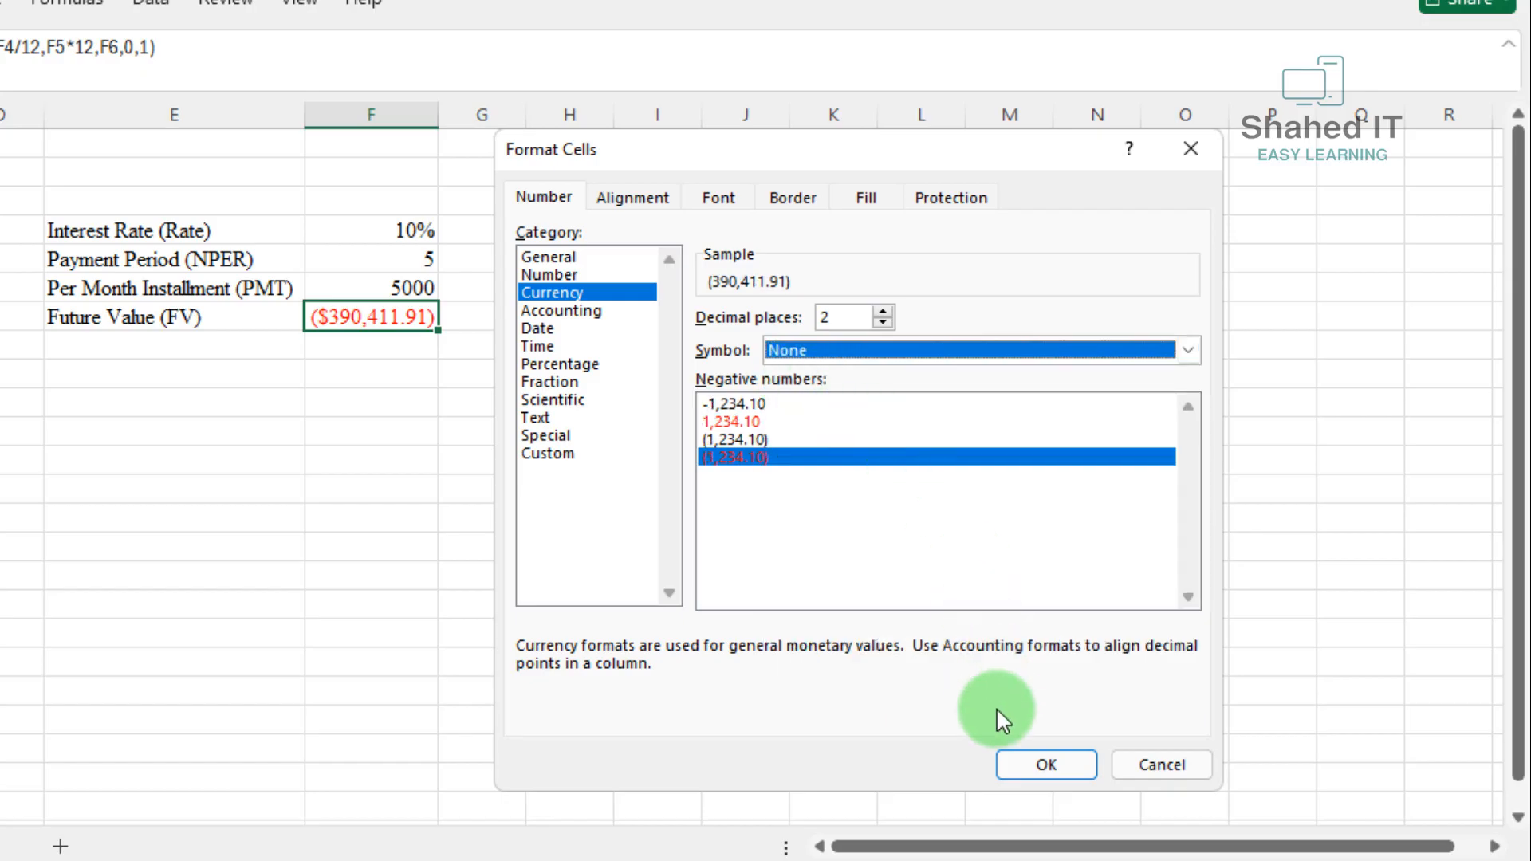
left_click(998, 764)
left_click(738, 421)
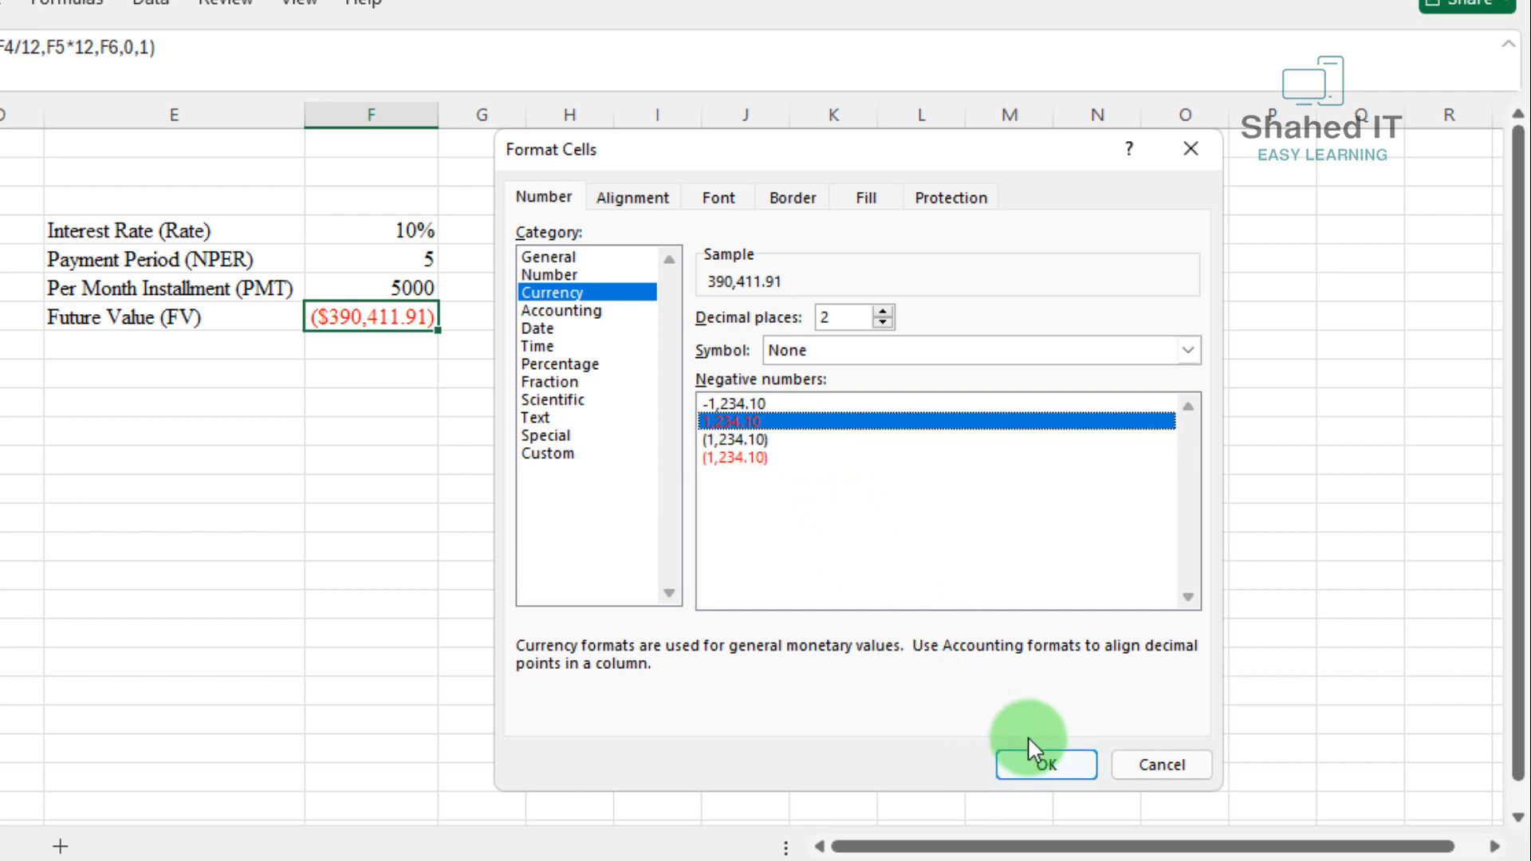
left_click(1037, 762)
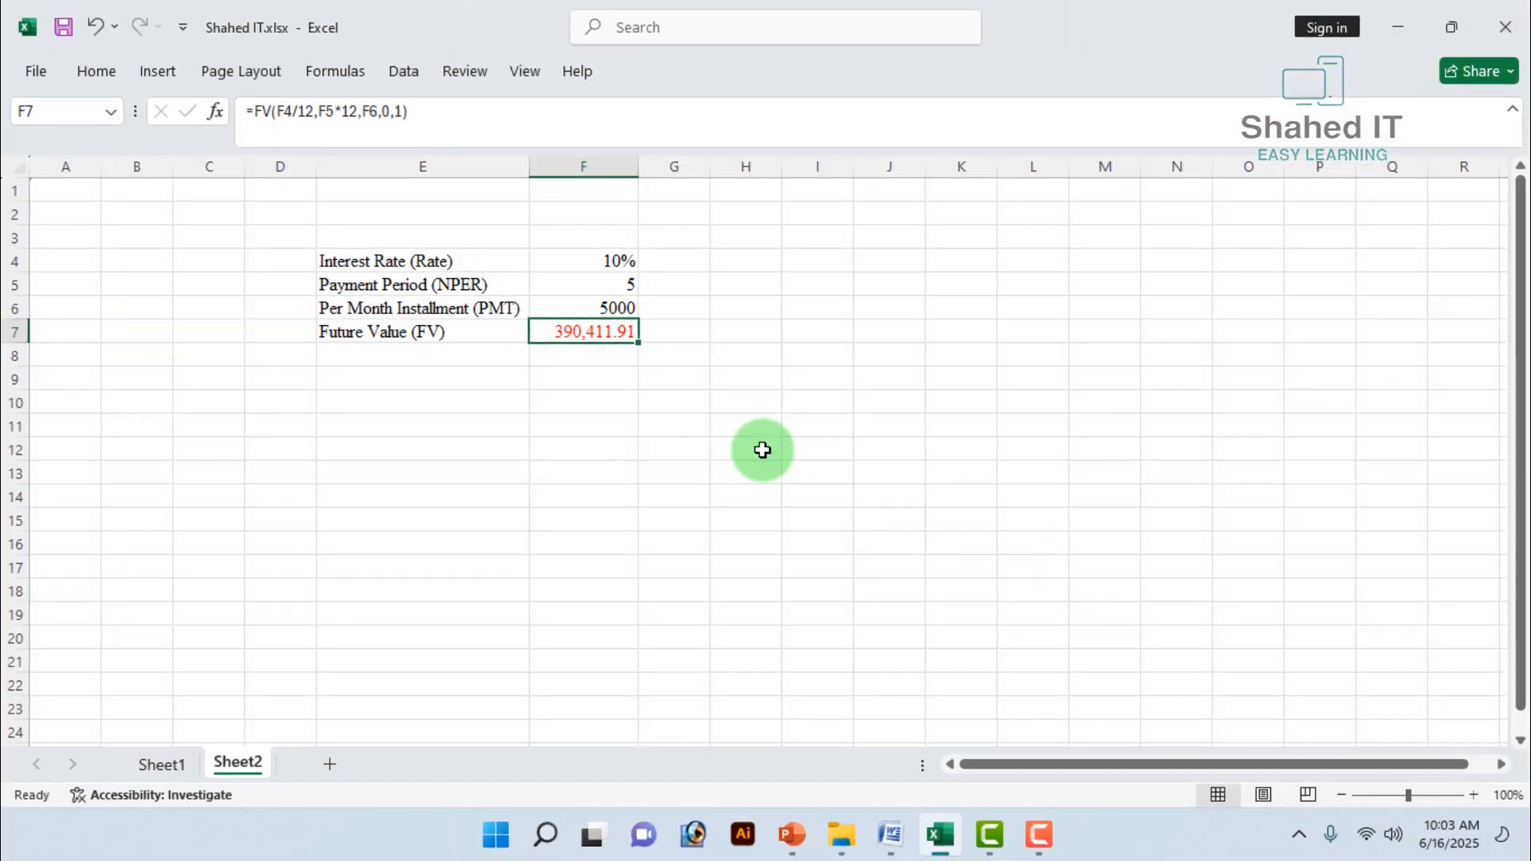
Review the future value in F7 and the arguments of its FV formula.
left_click(752, 448)
left_click(611, 337)
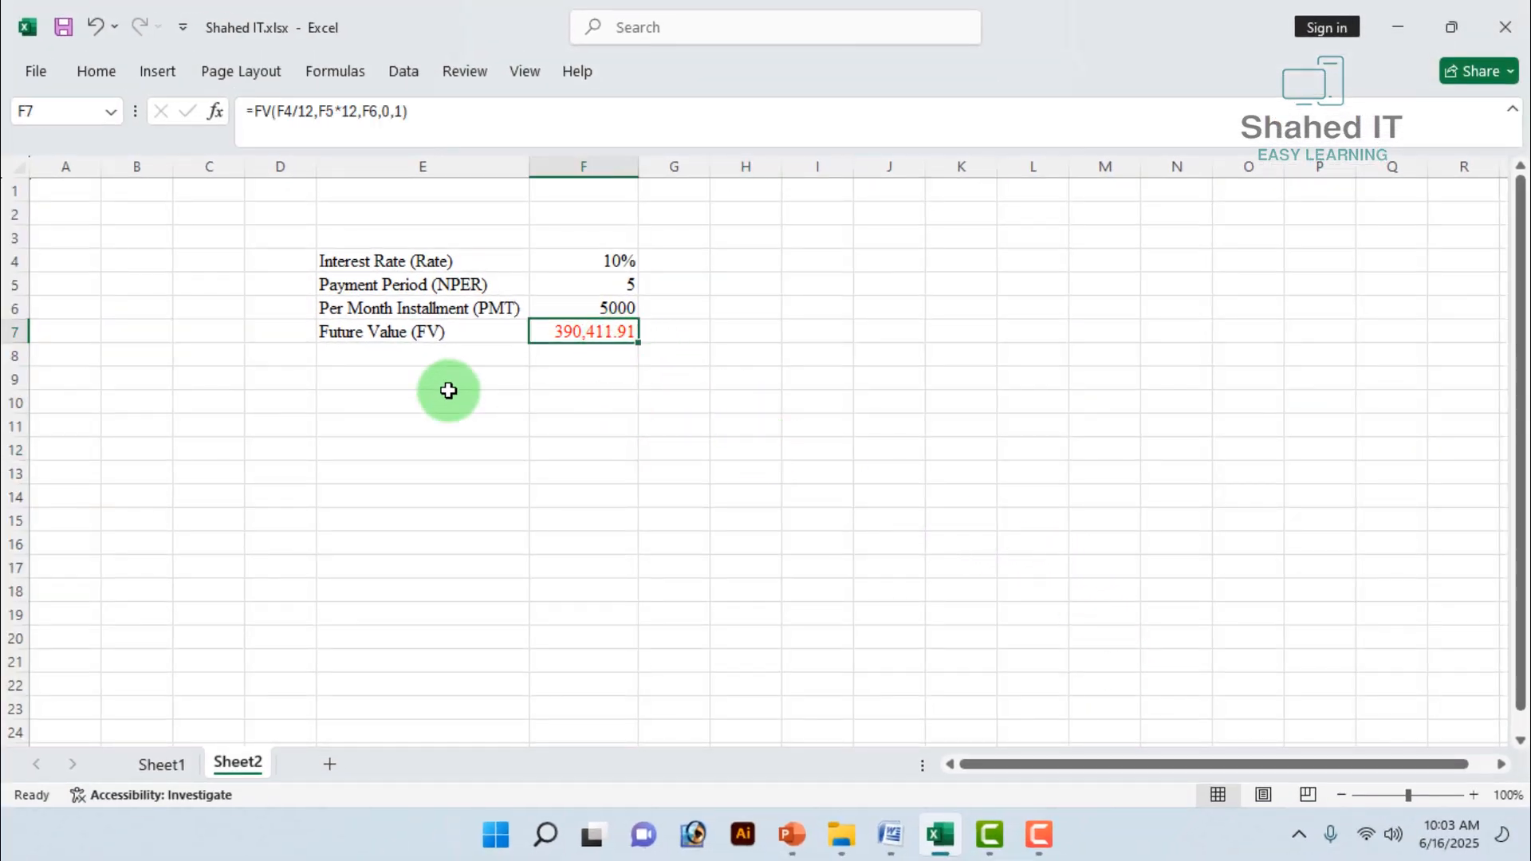
left_click(343, 262)
left_click(564, 342)
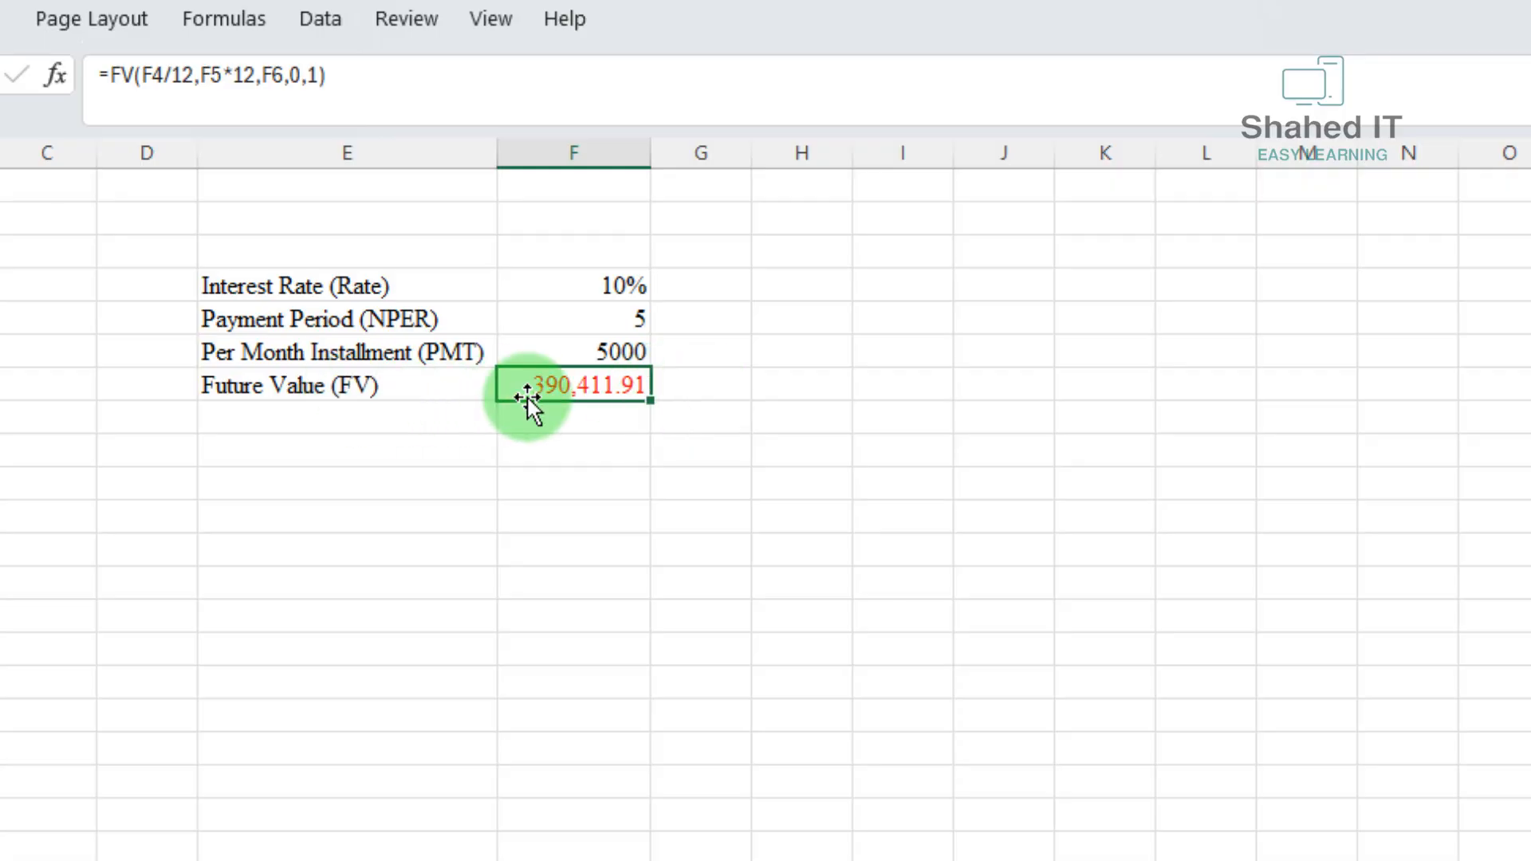
left_click(791, 446)
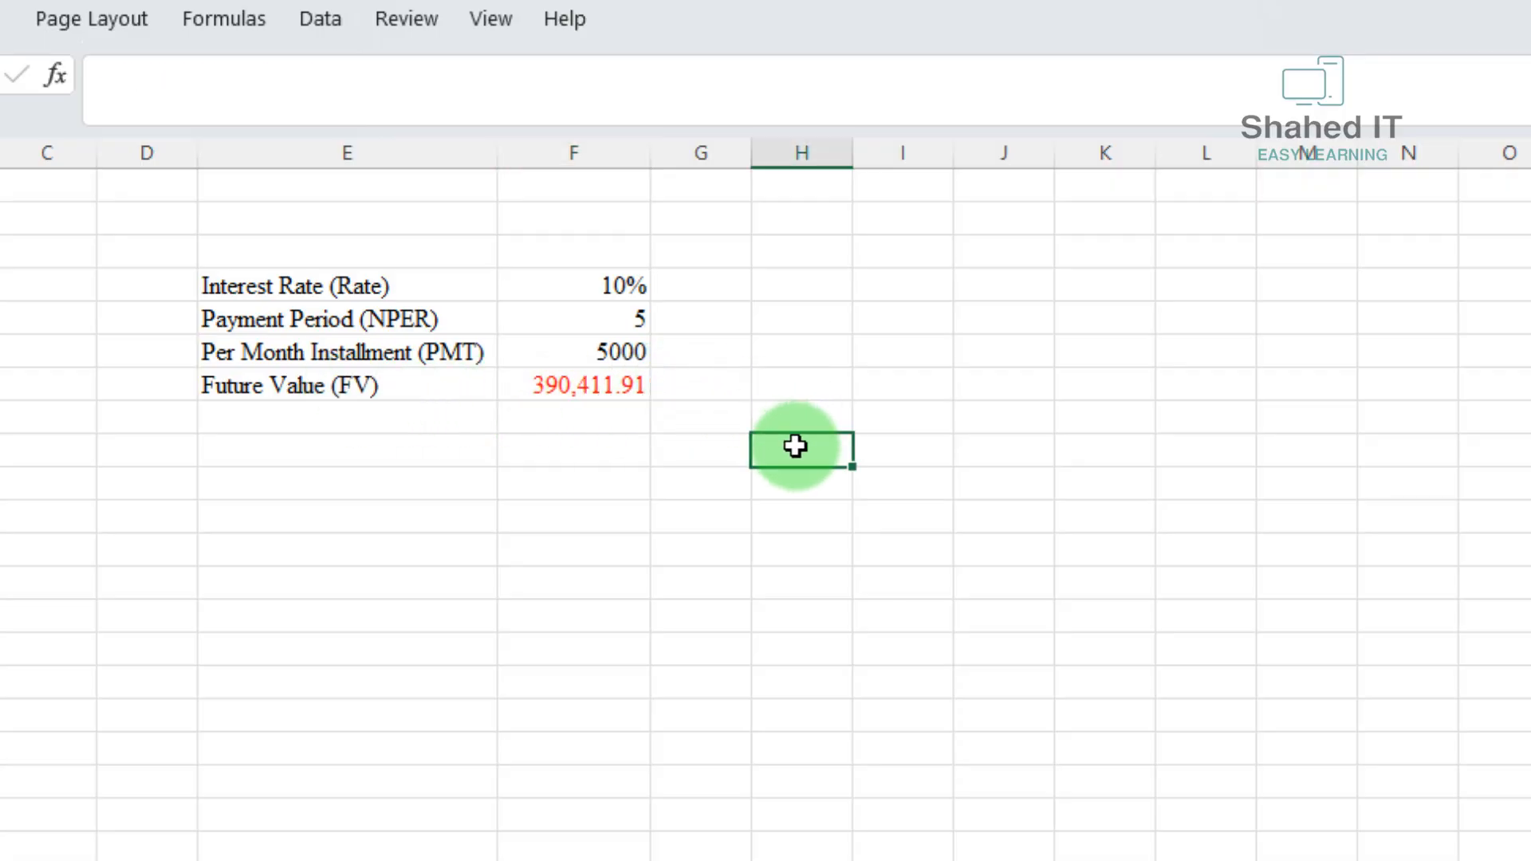
left_click(585, 398)
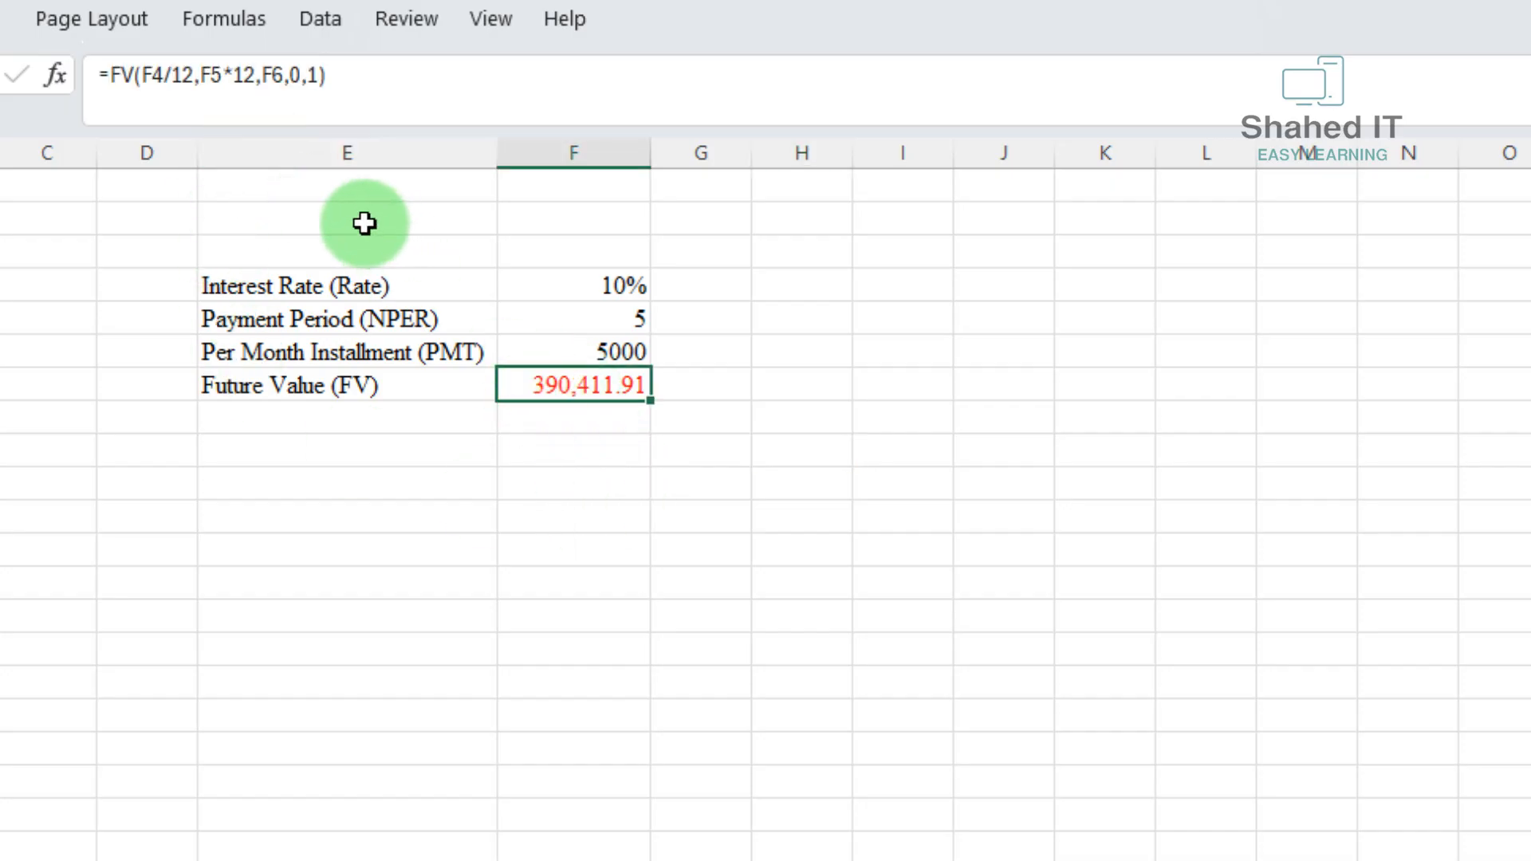
left_click(317, 77)
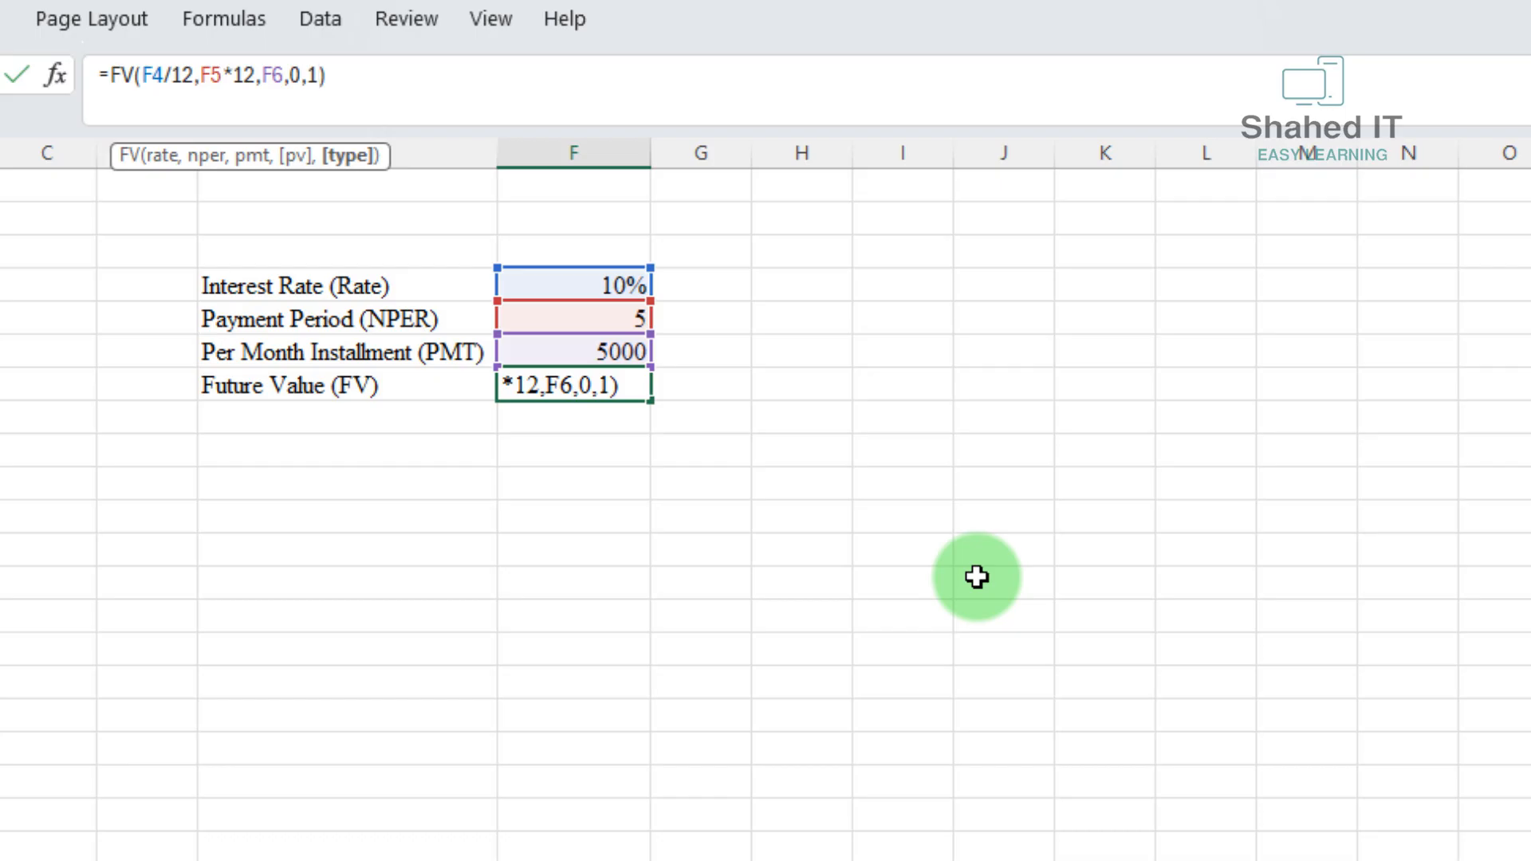
key("Escape")
Copy F7, paste only its value into I7 and widen column I slightly.
right_click(558, 389)
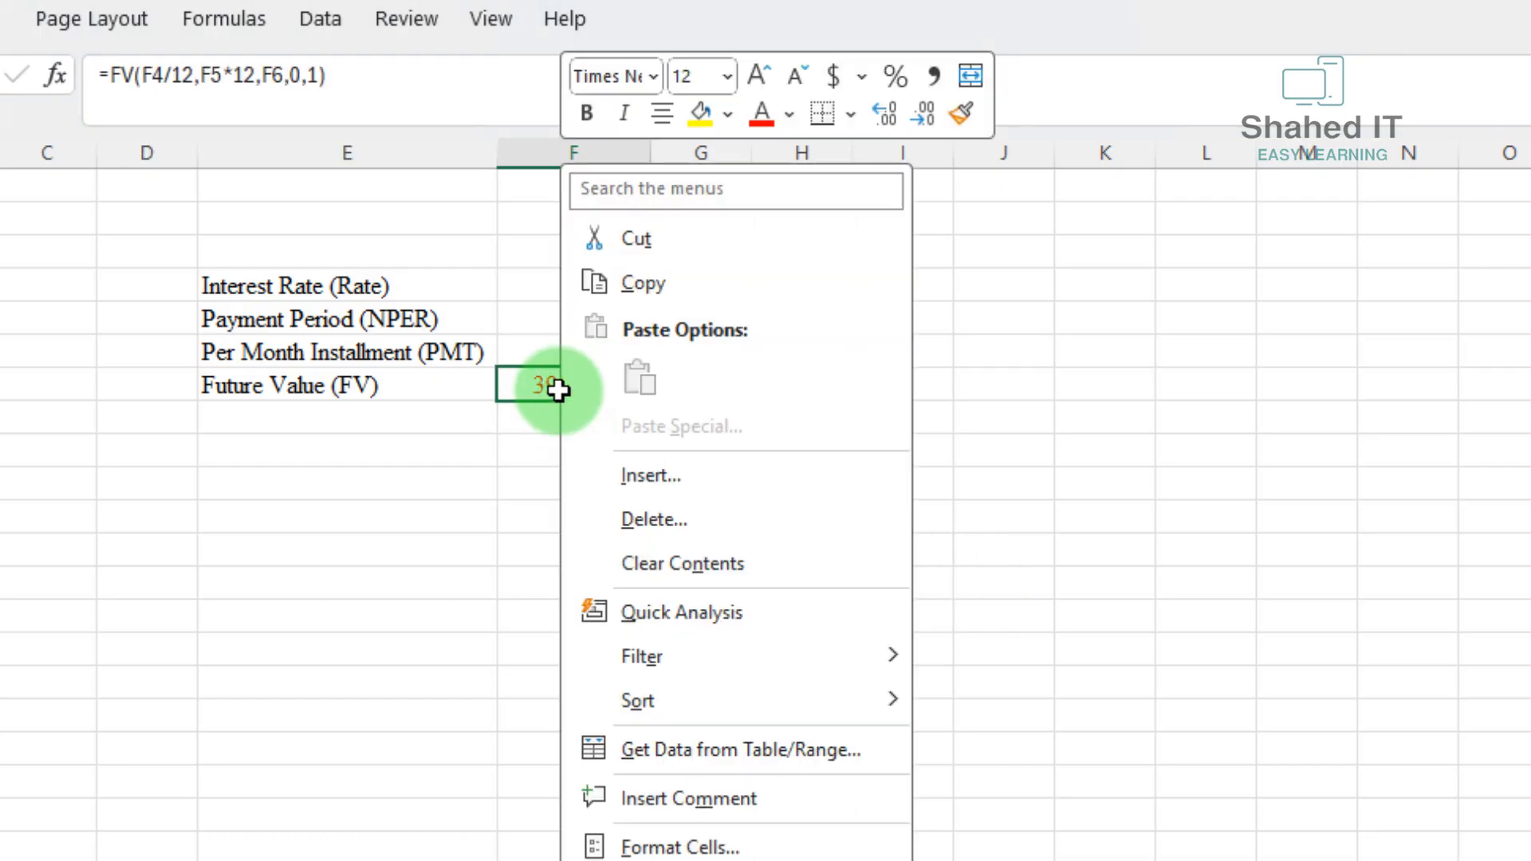
left_click(654, 285)
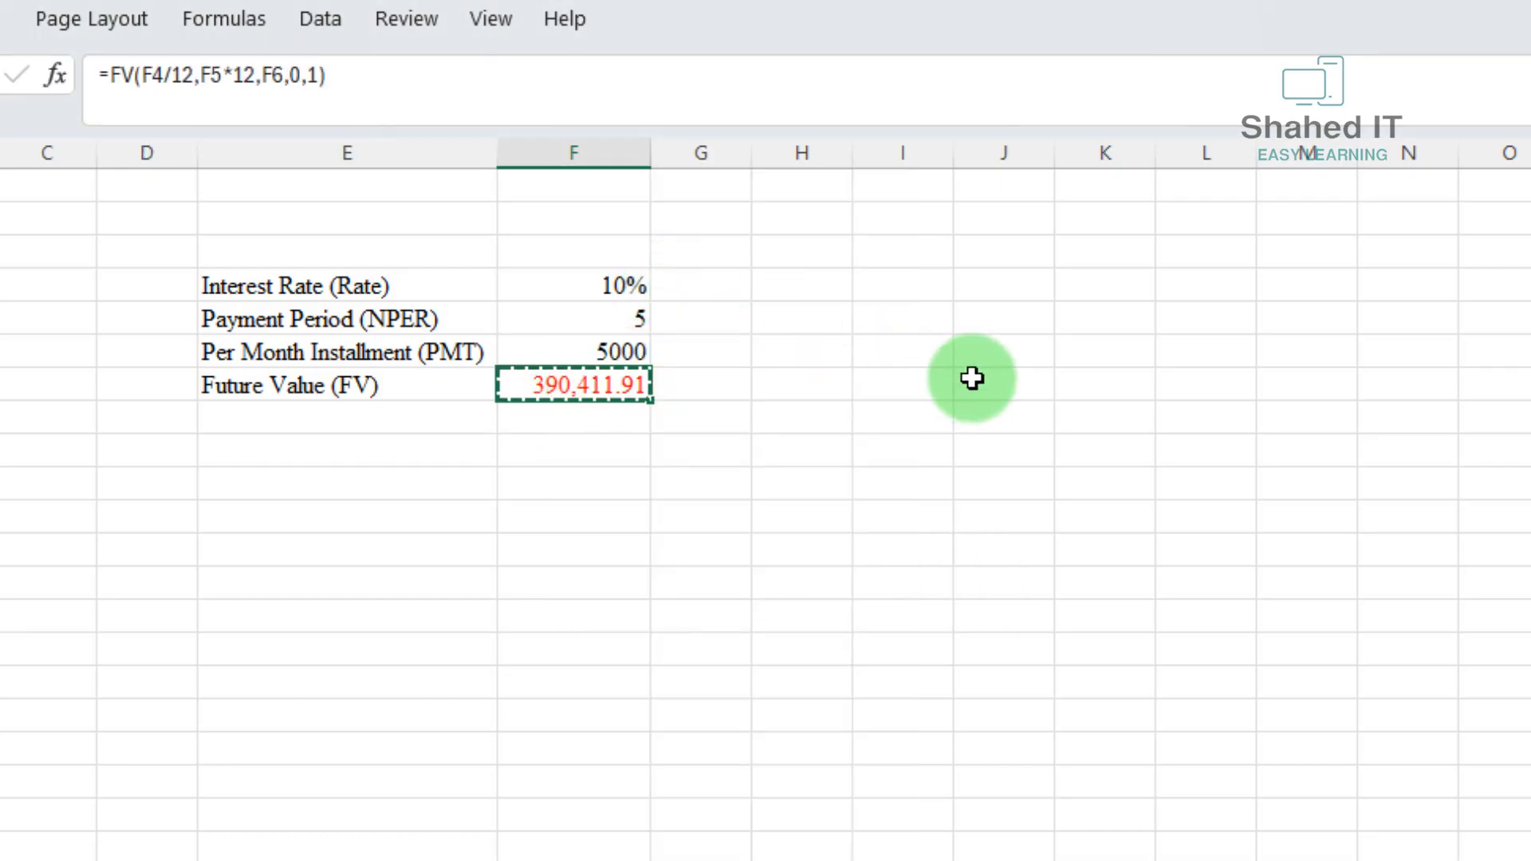
left_click(920, 386)
right_click(920, 387)
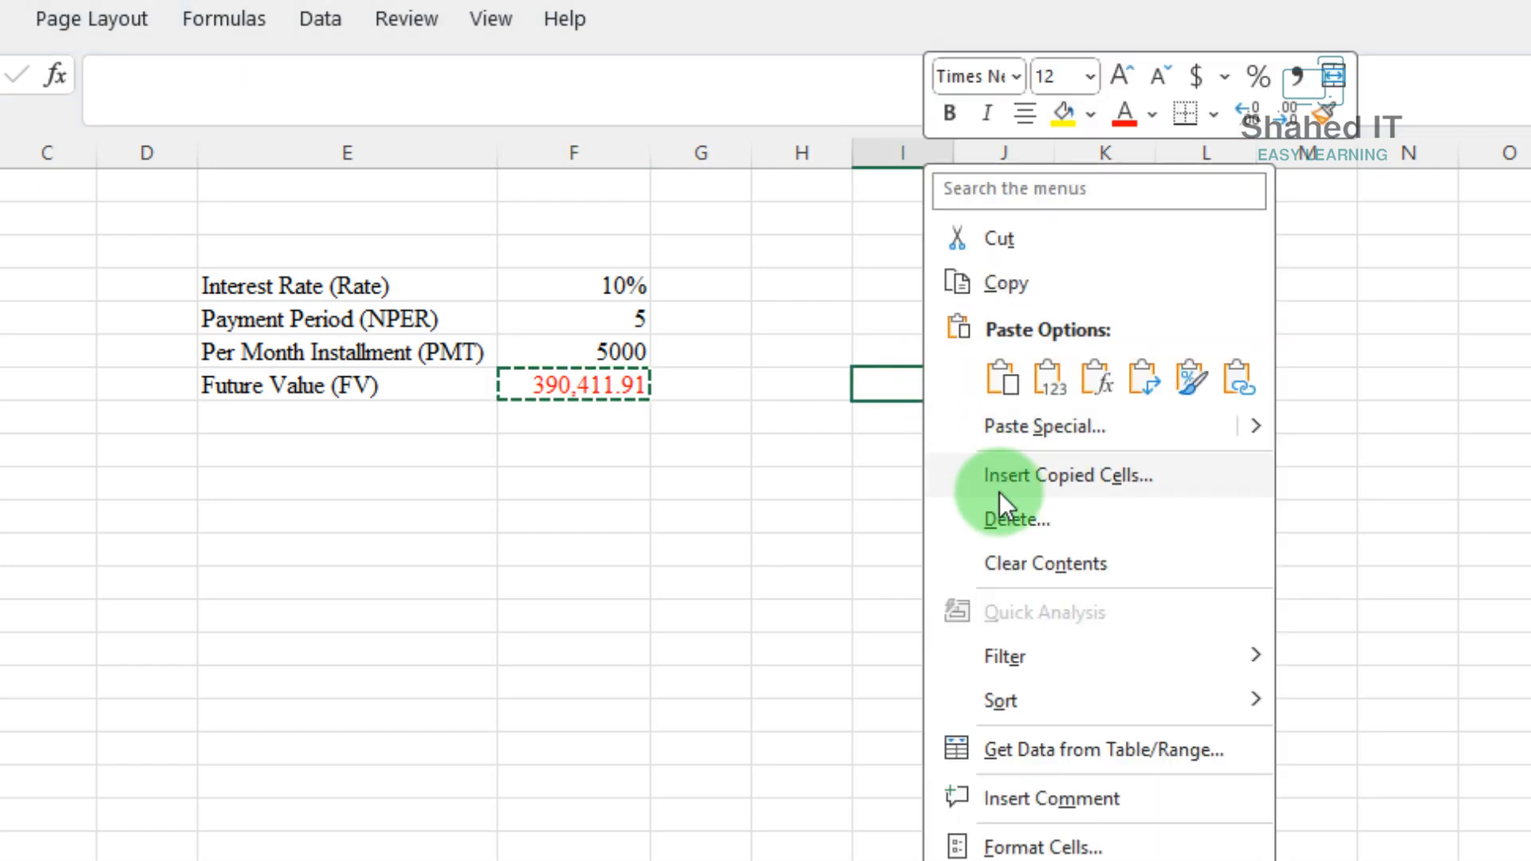
left_click(1002, 427)
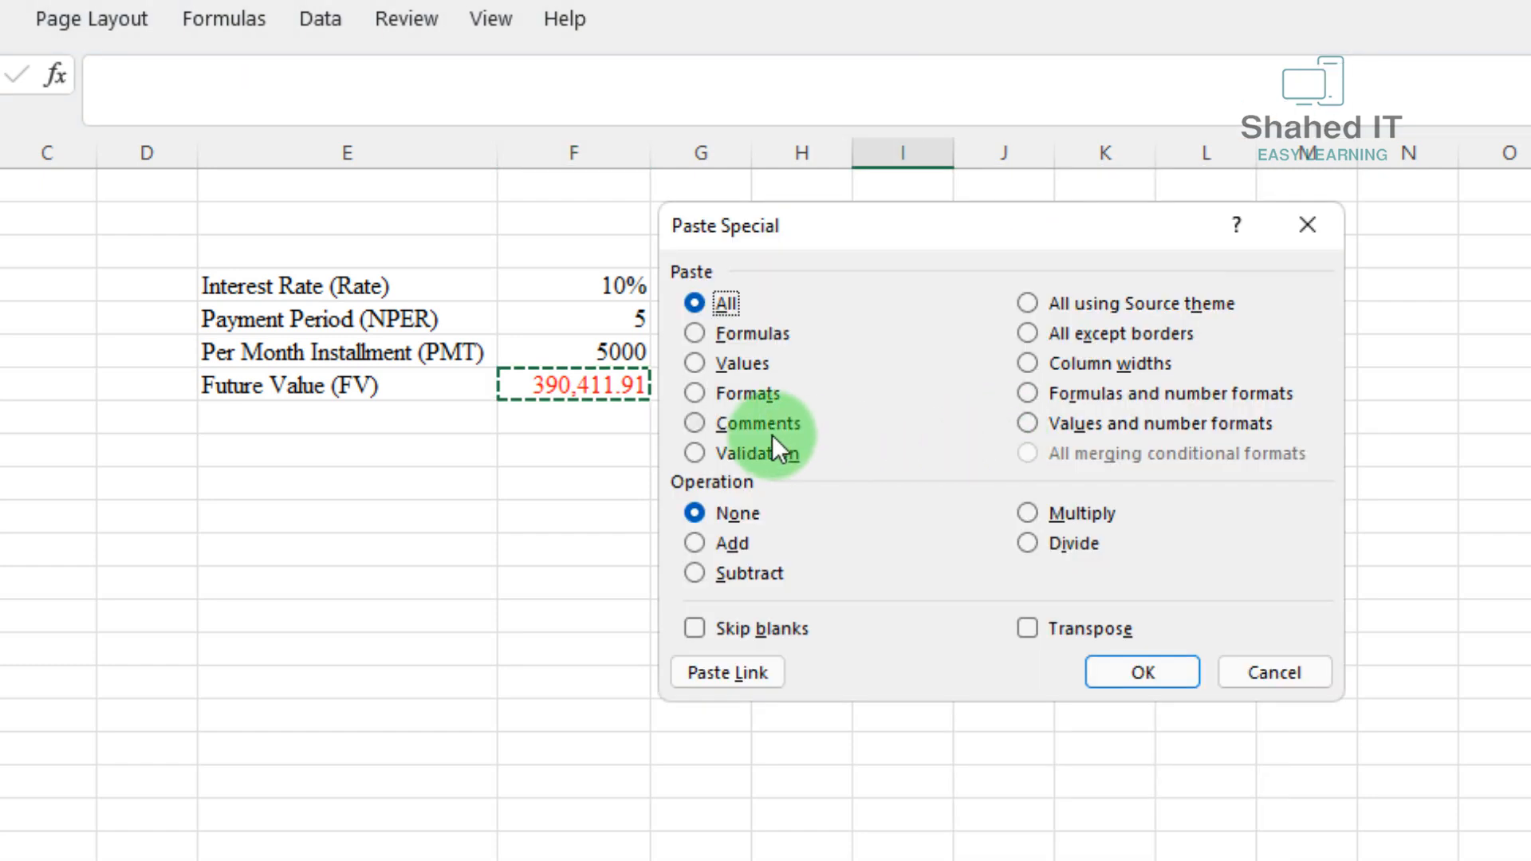
left_click(732, 367)
left_click(1142, 672)
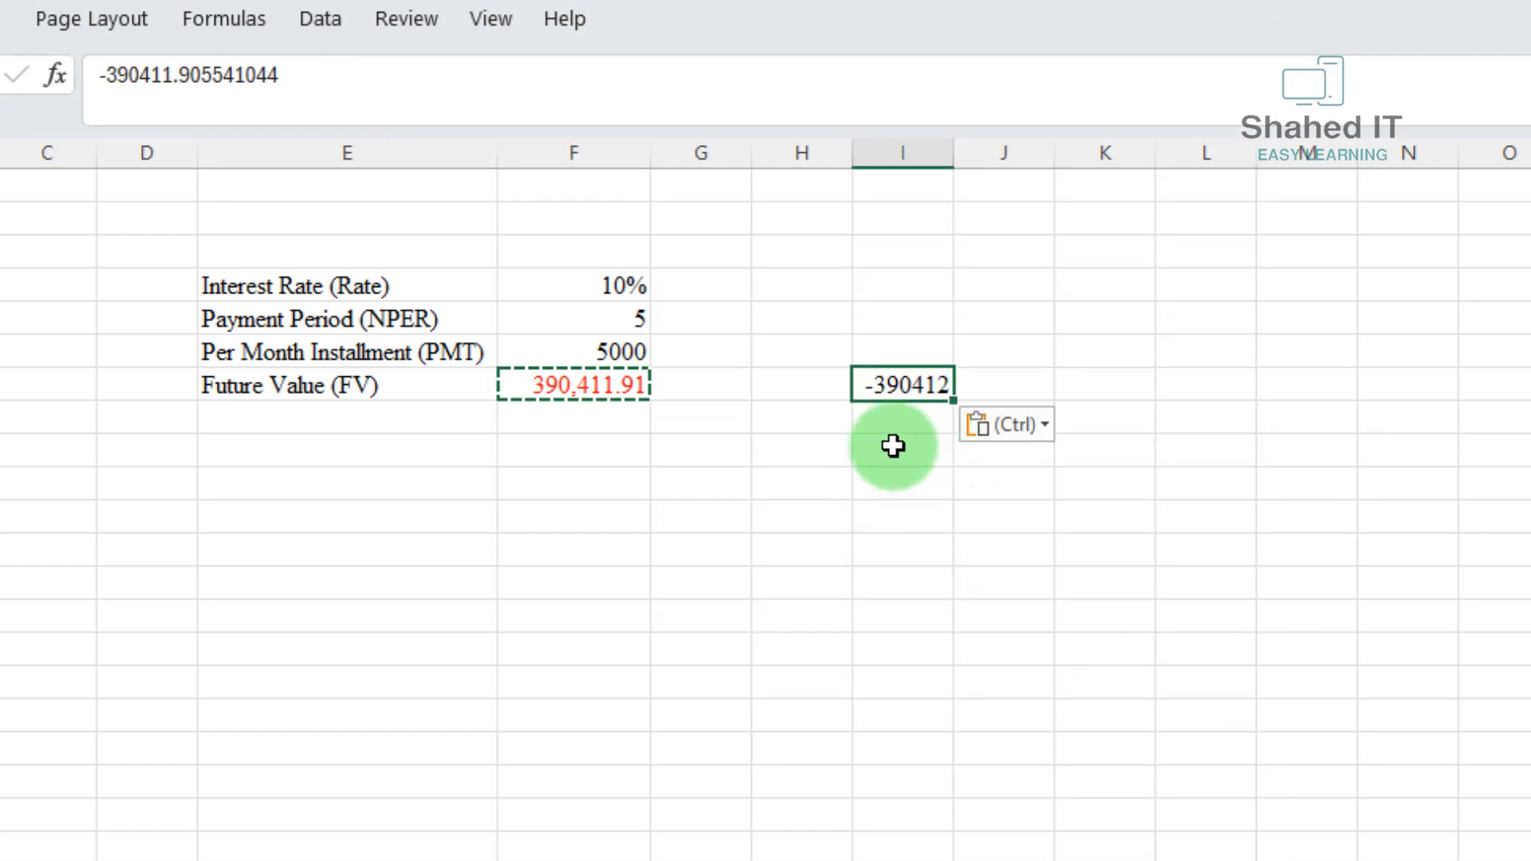
left_click_drag(960, 160, 973, 161)
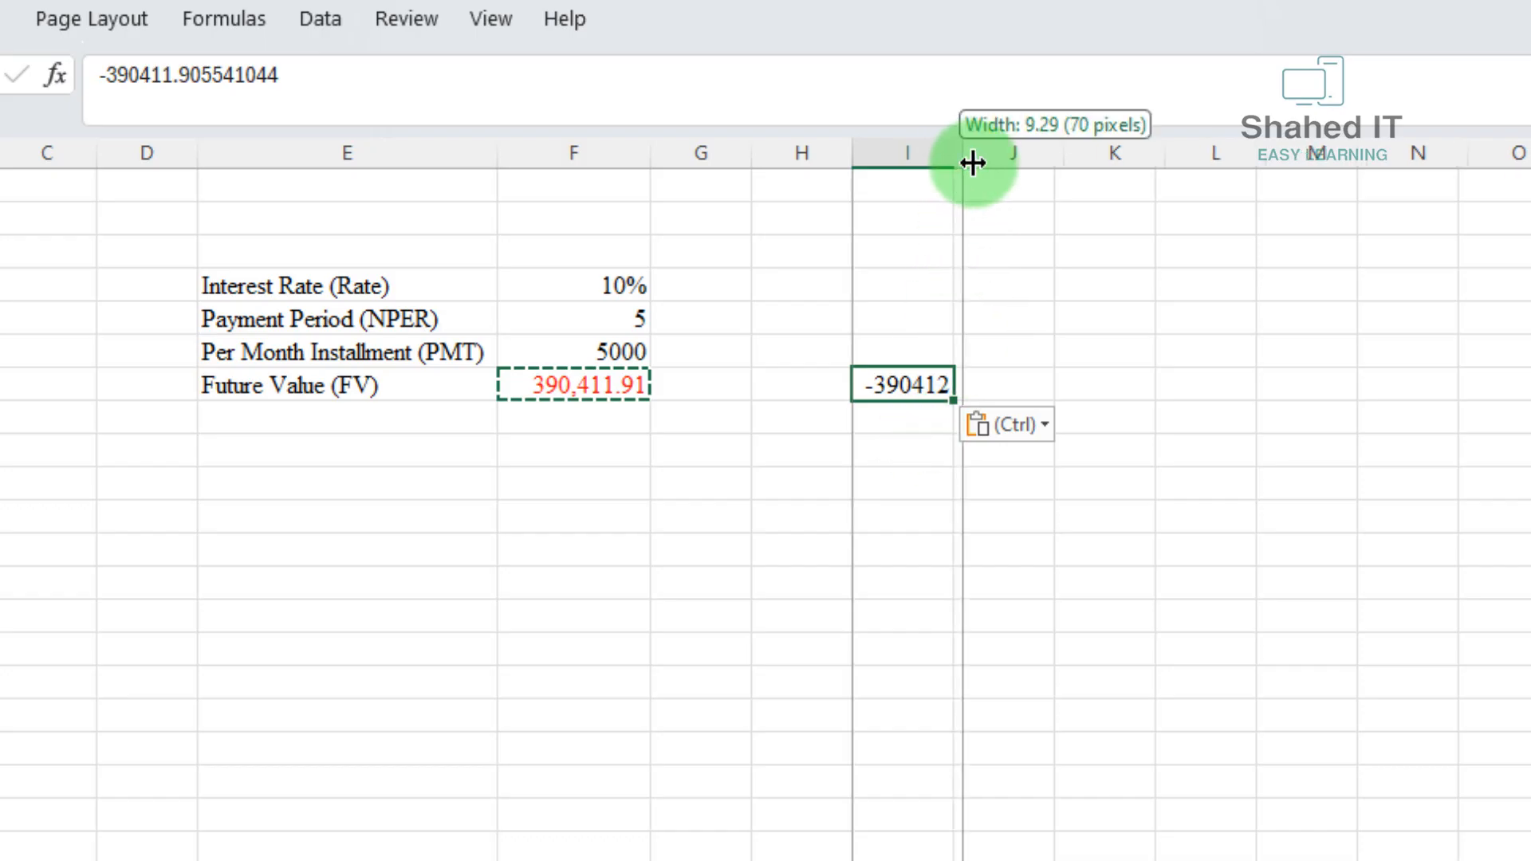
Change the type argument of the FV formula in F7 to 0 - end of the period and compare the result with I7.
left_click(588, 390)
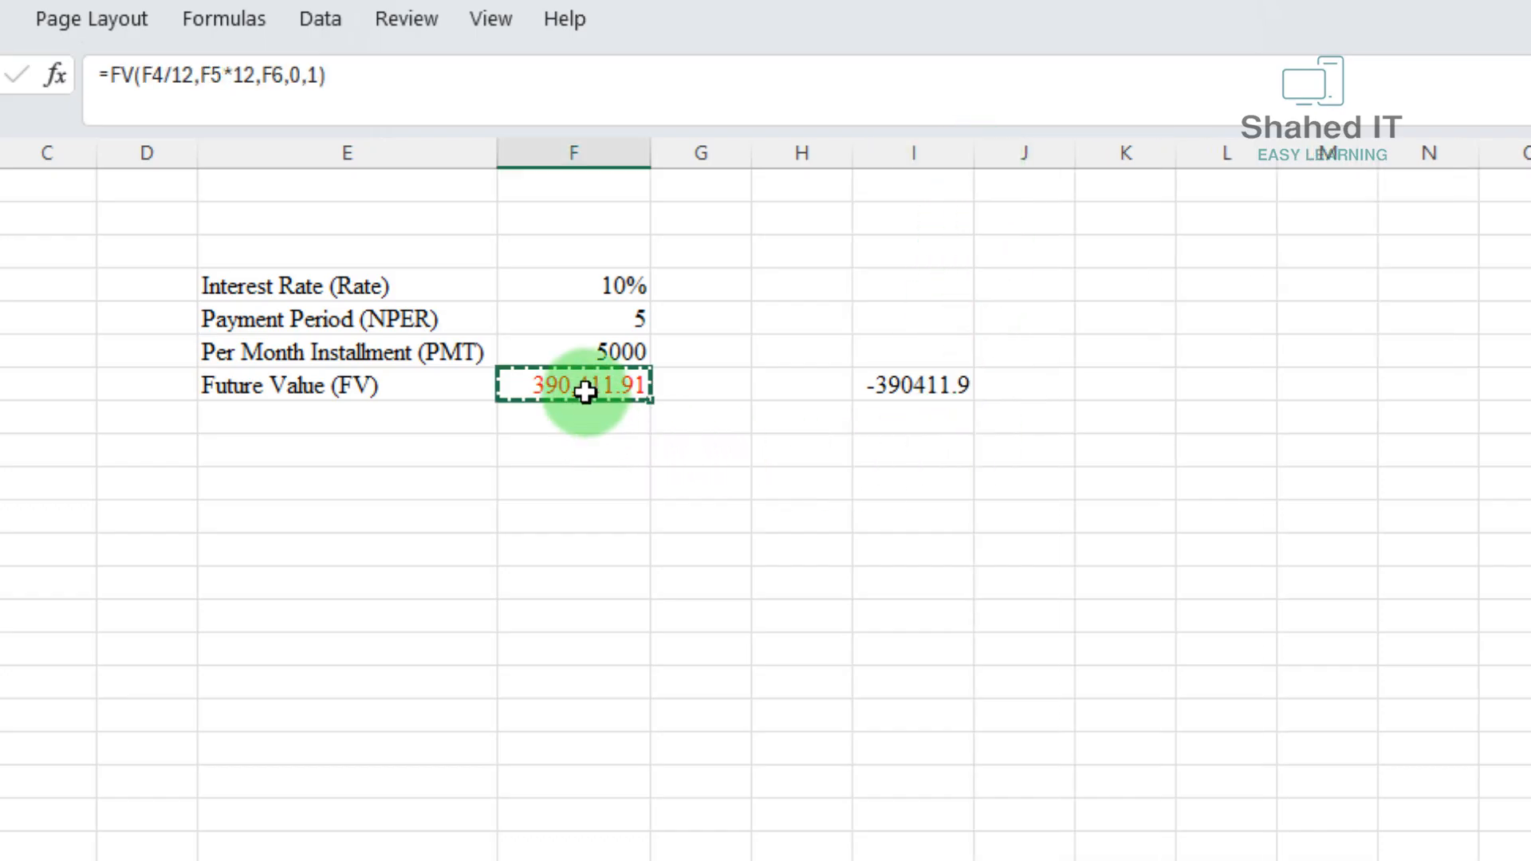
double_click(536, 365)
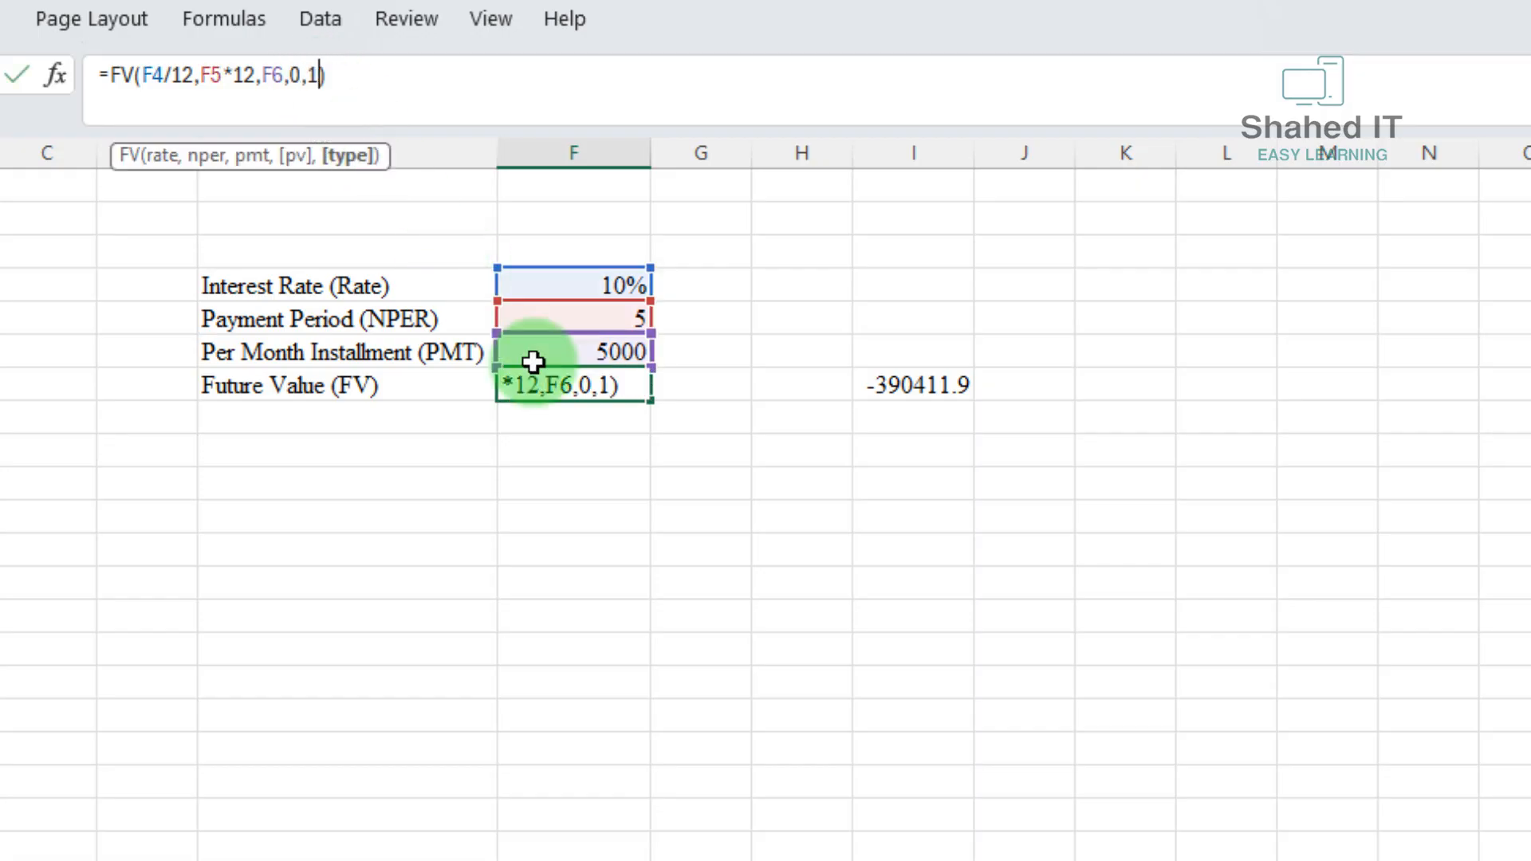
key("BackSpace")
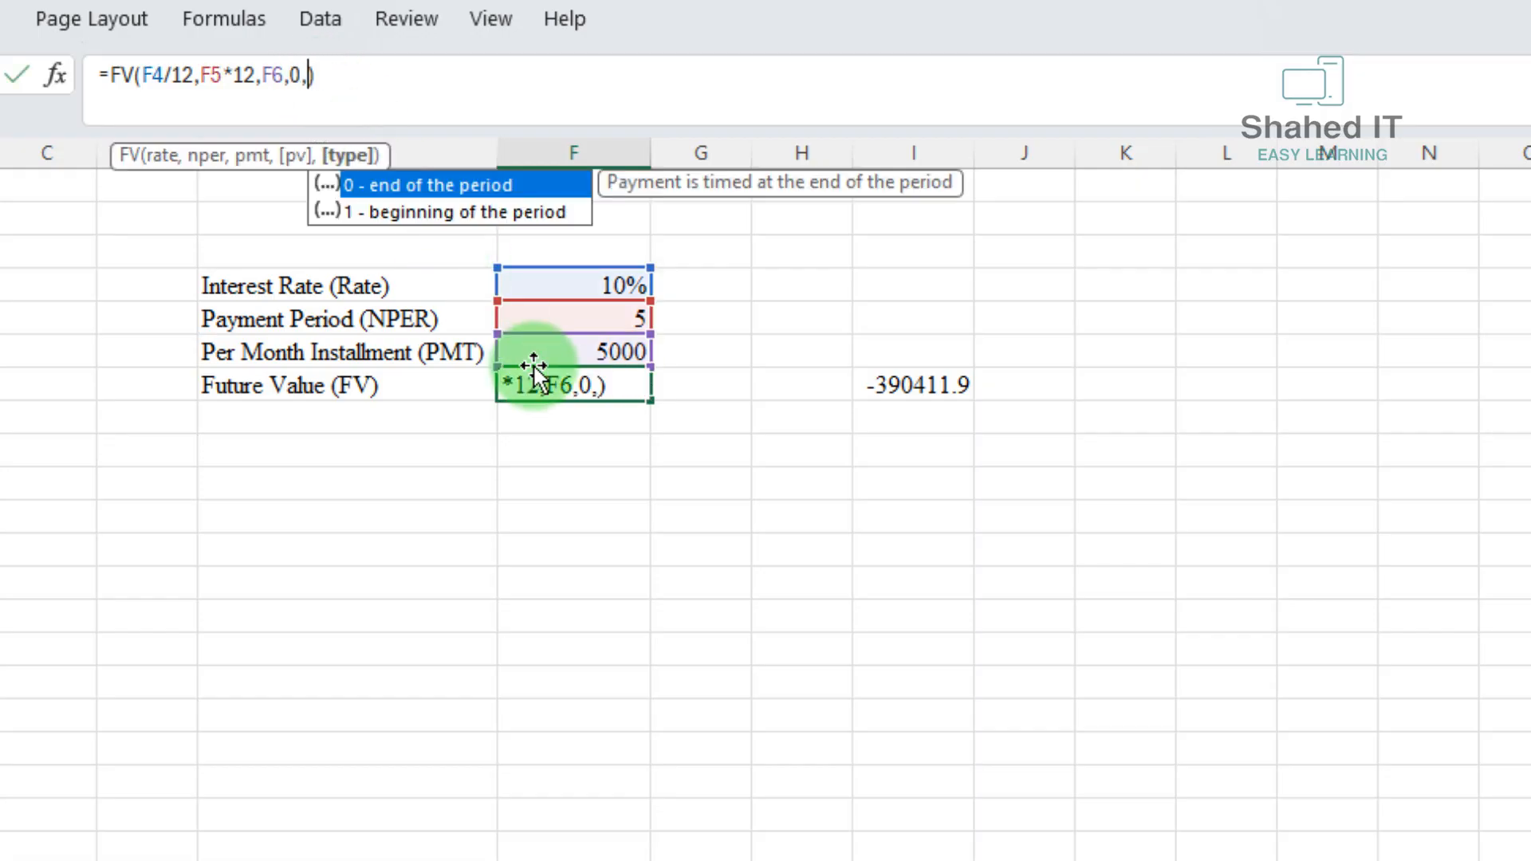
left_click(384, 182)
double_click(386, 182)
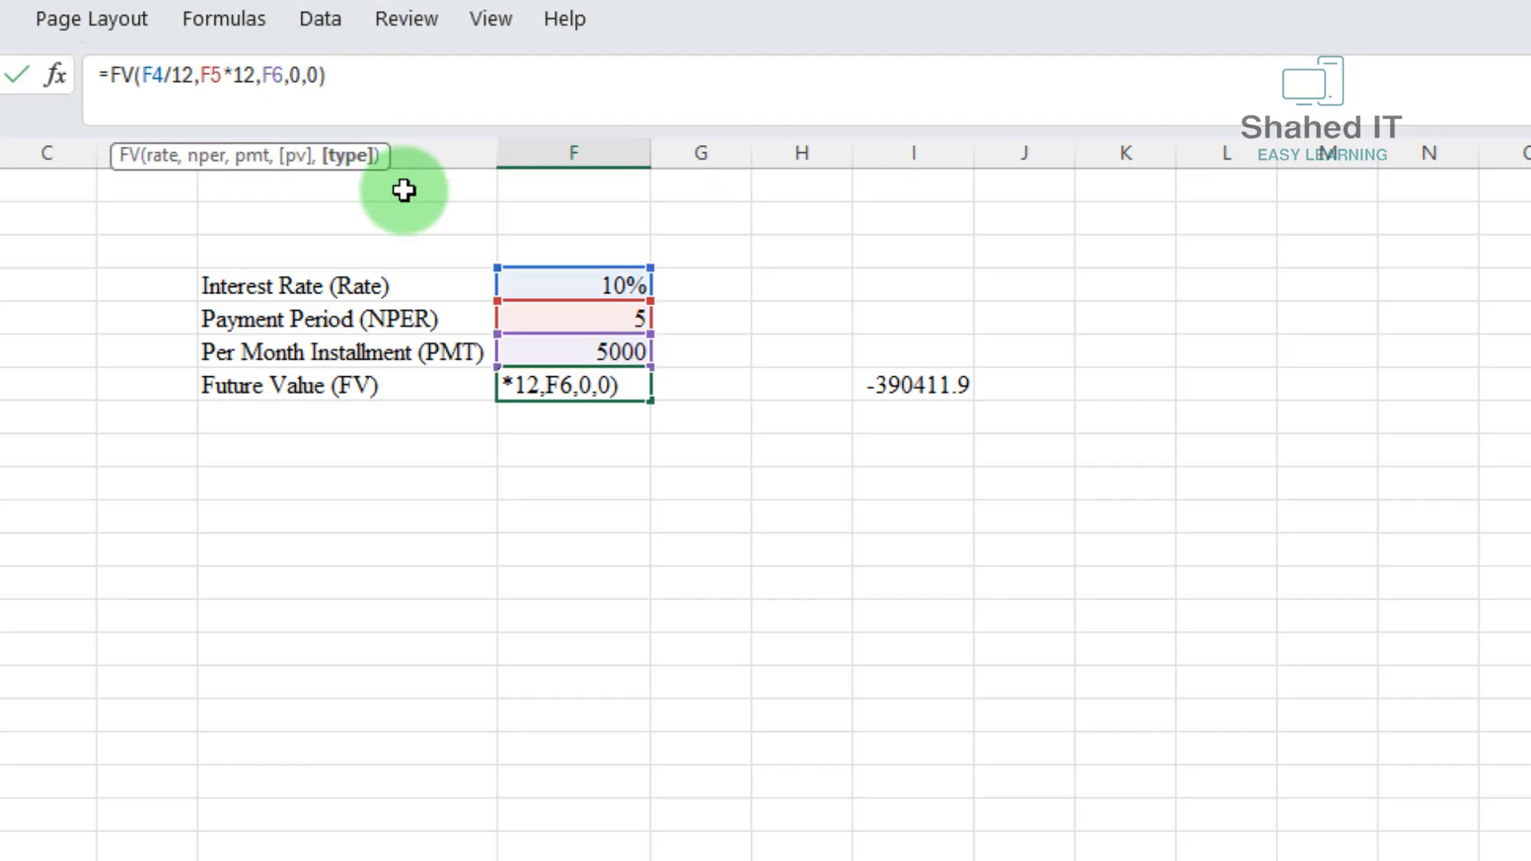
key("Return")
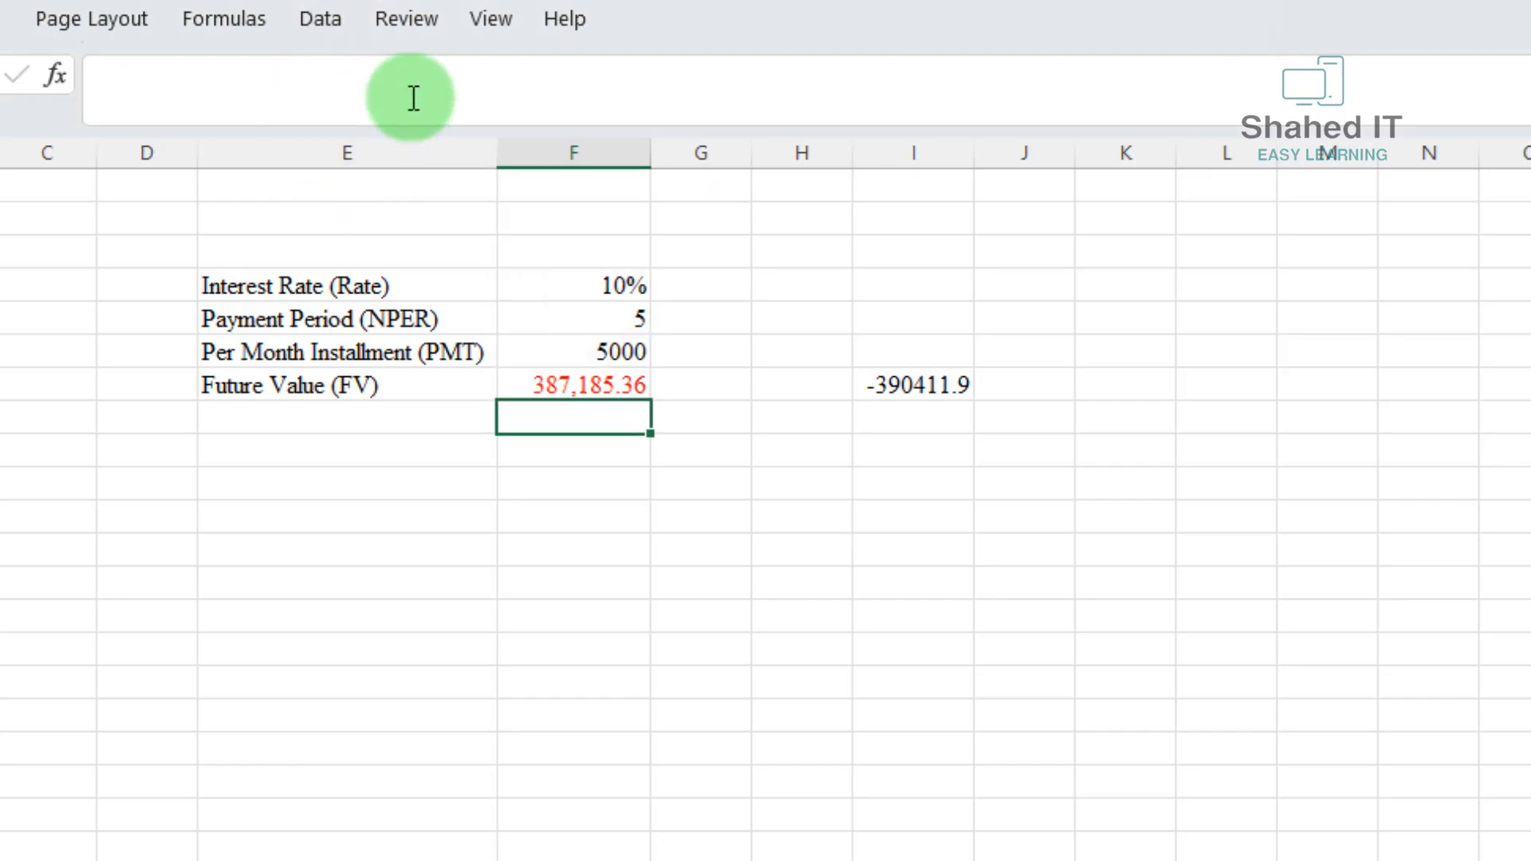
left_click(576, 389)
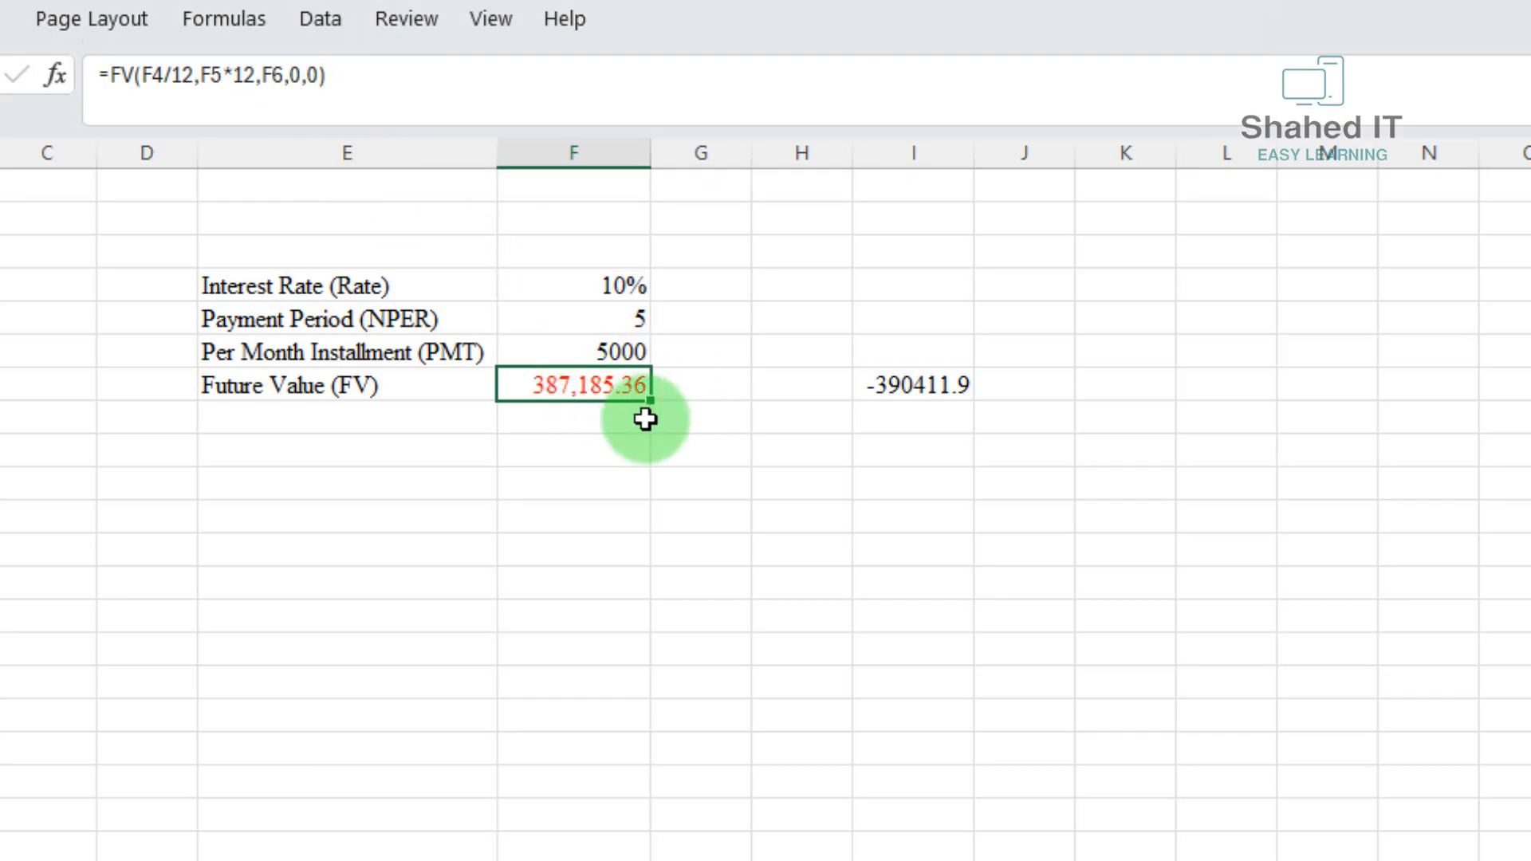
left_click(885, 395)
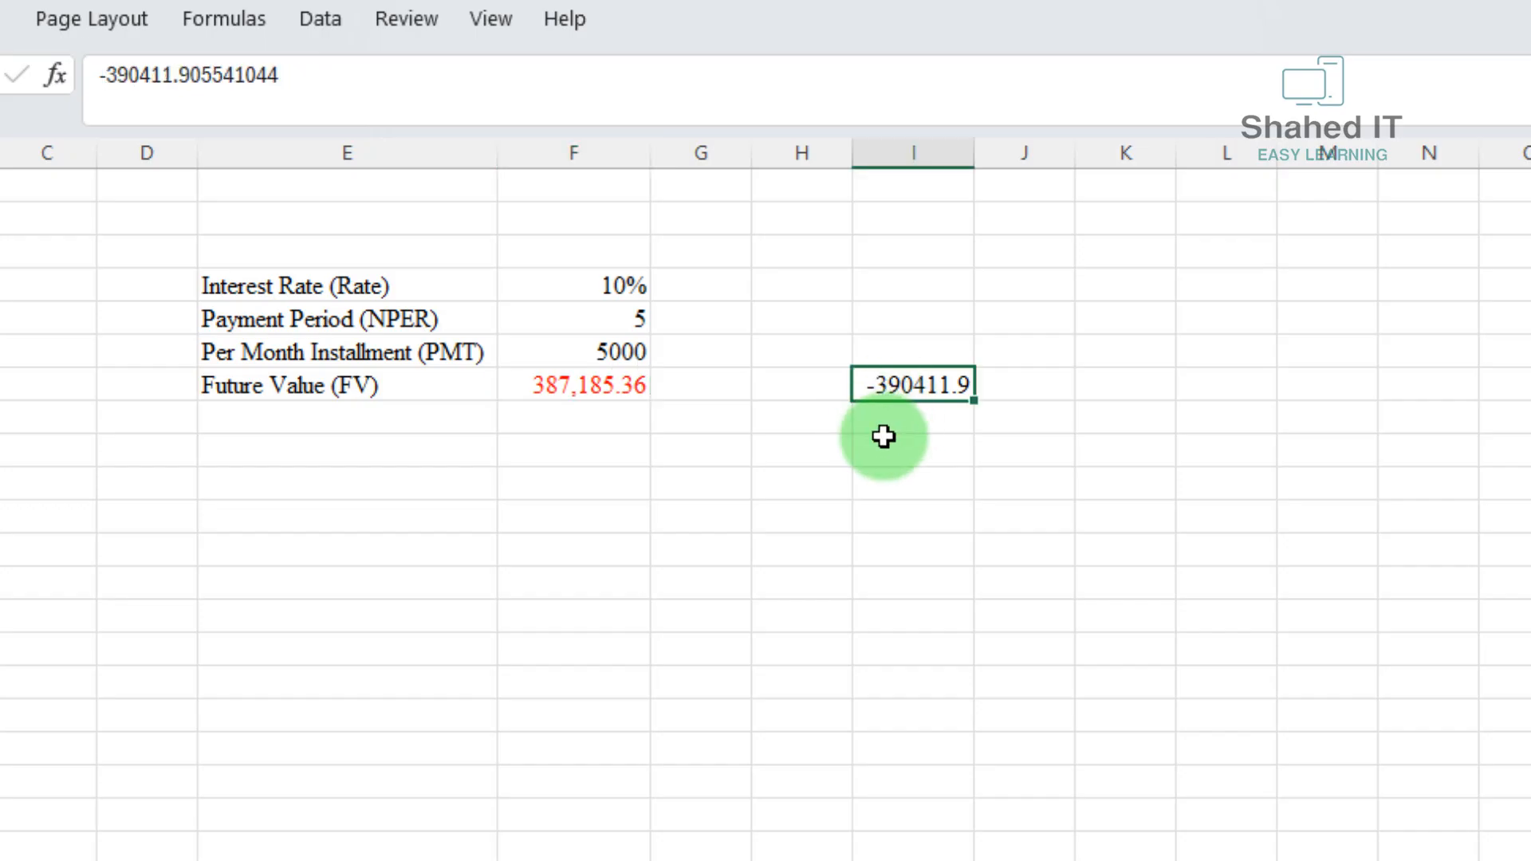
left_click(572, 383)
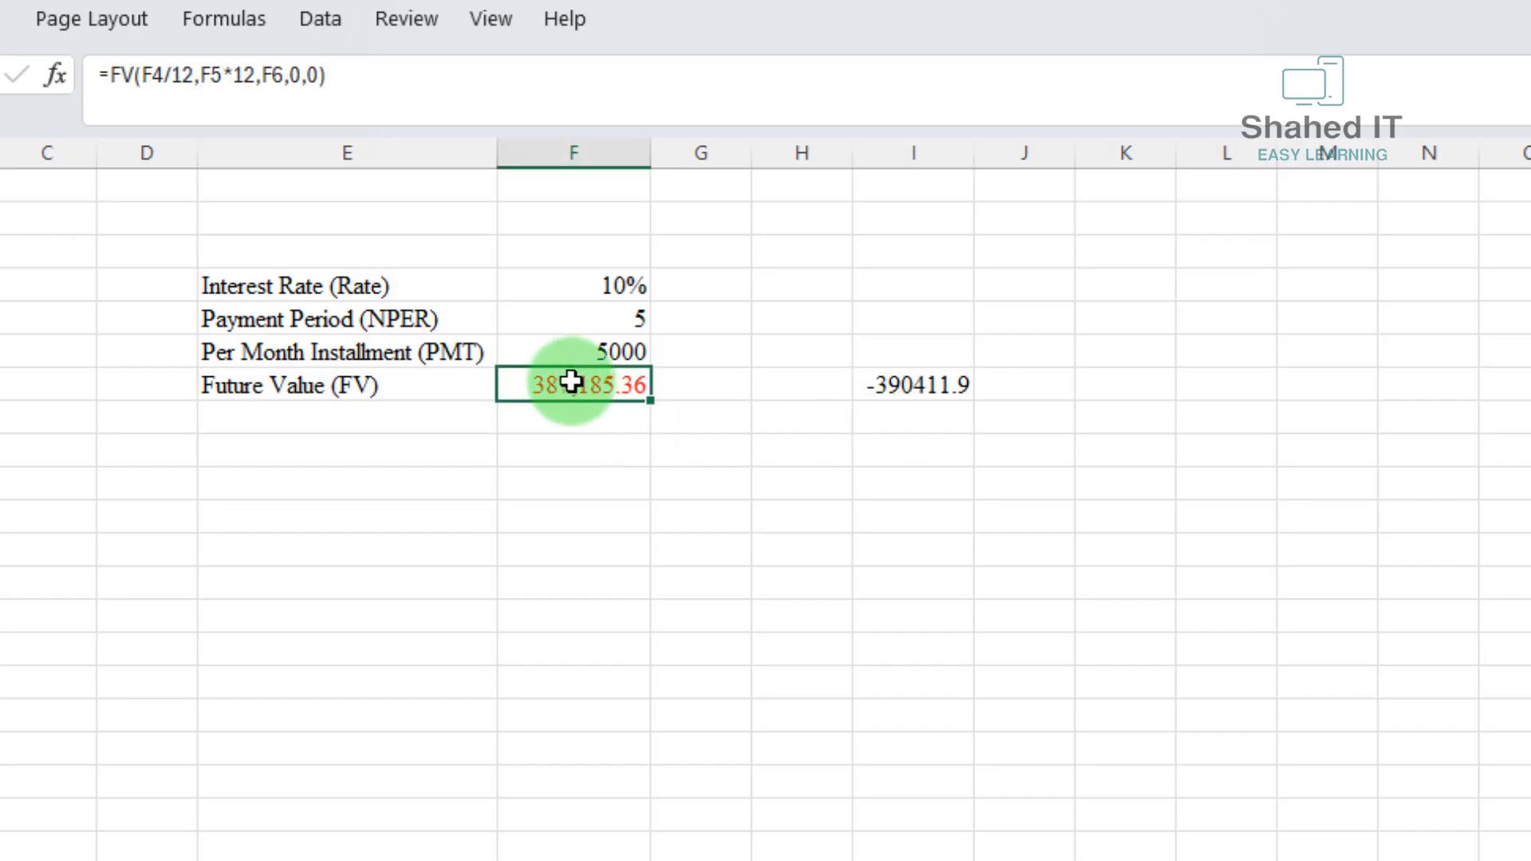
left_click(887, 484)
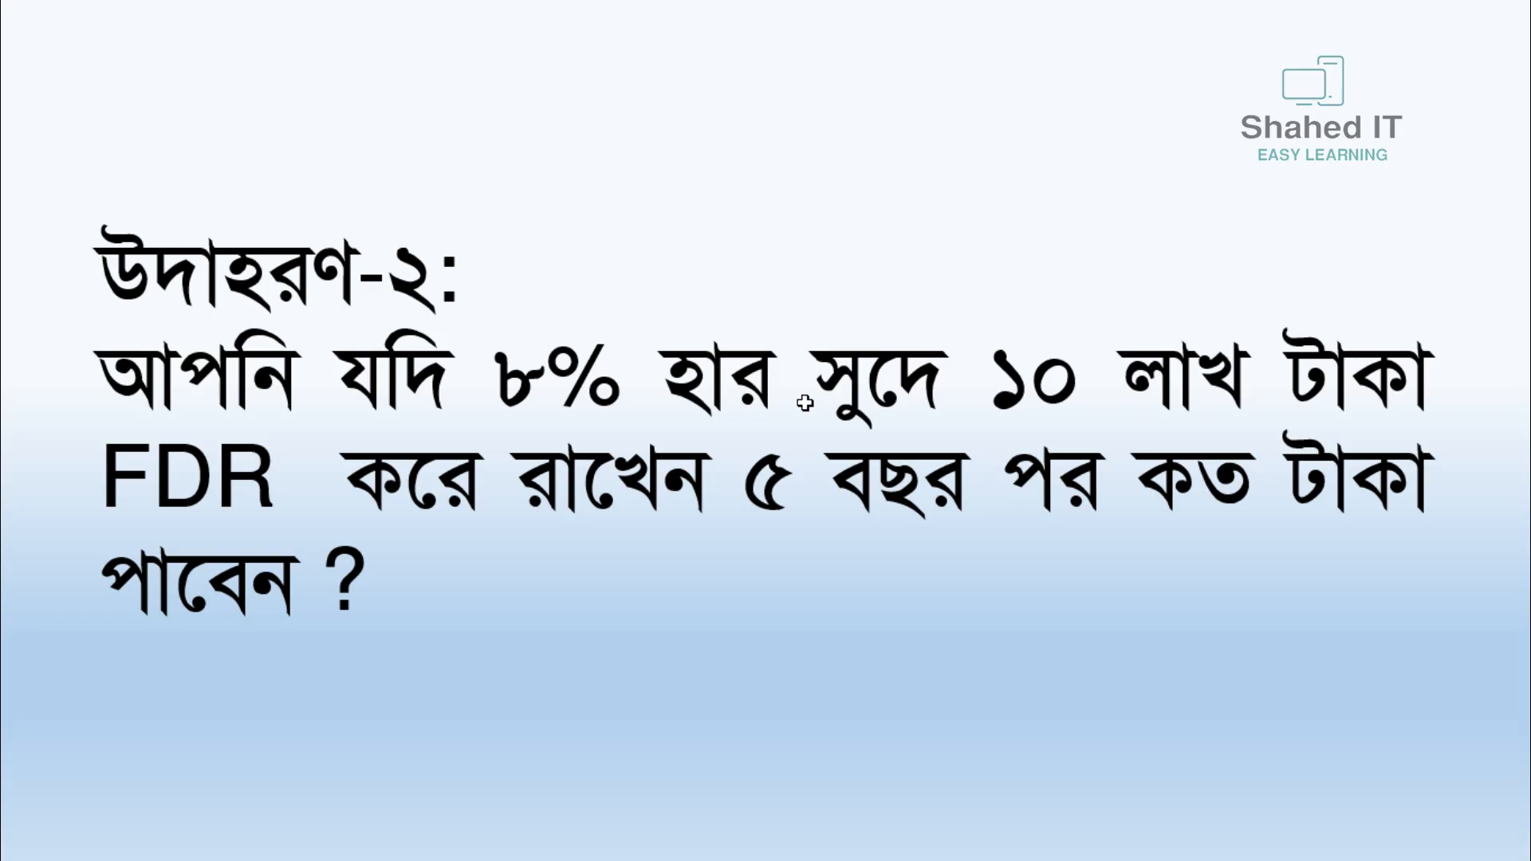
key("Right")
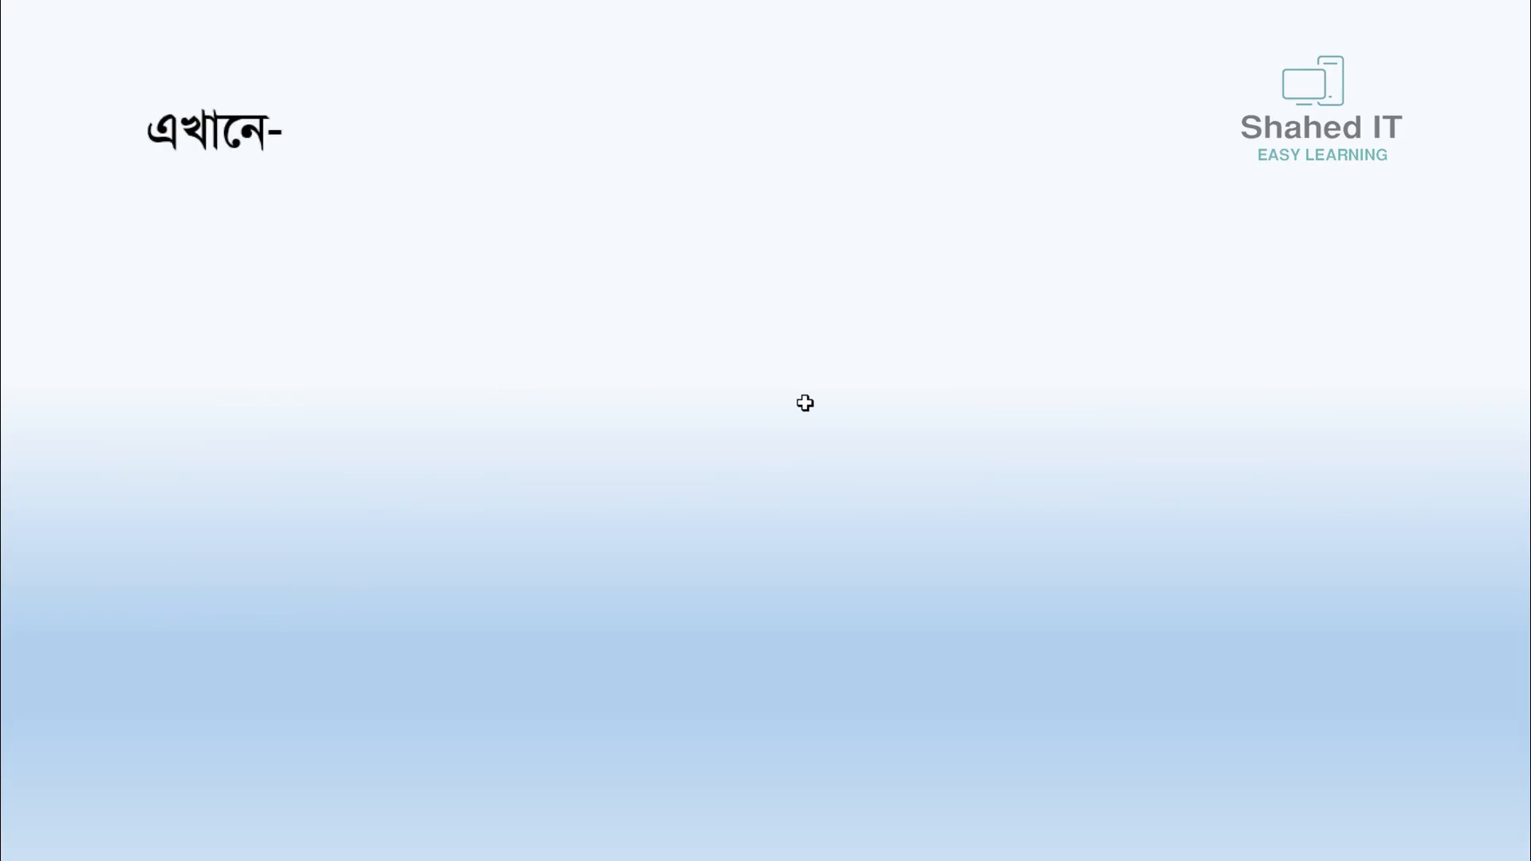
key("Right")
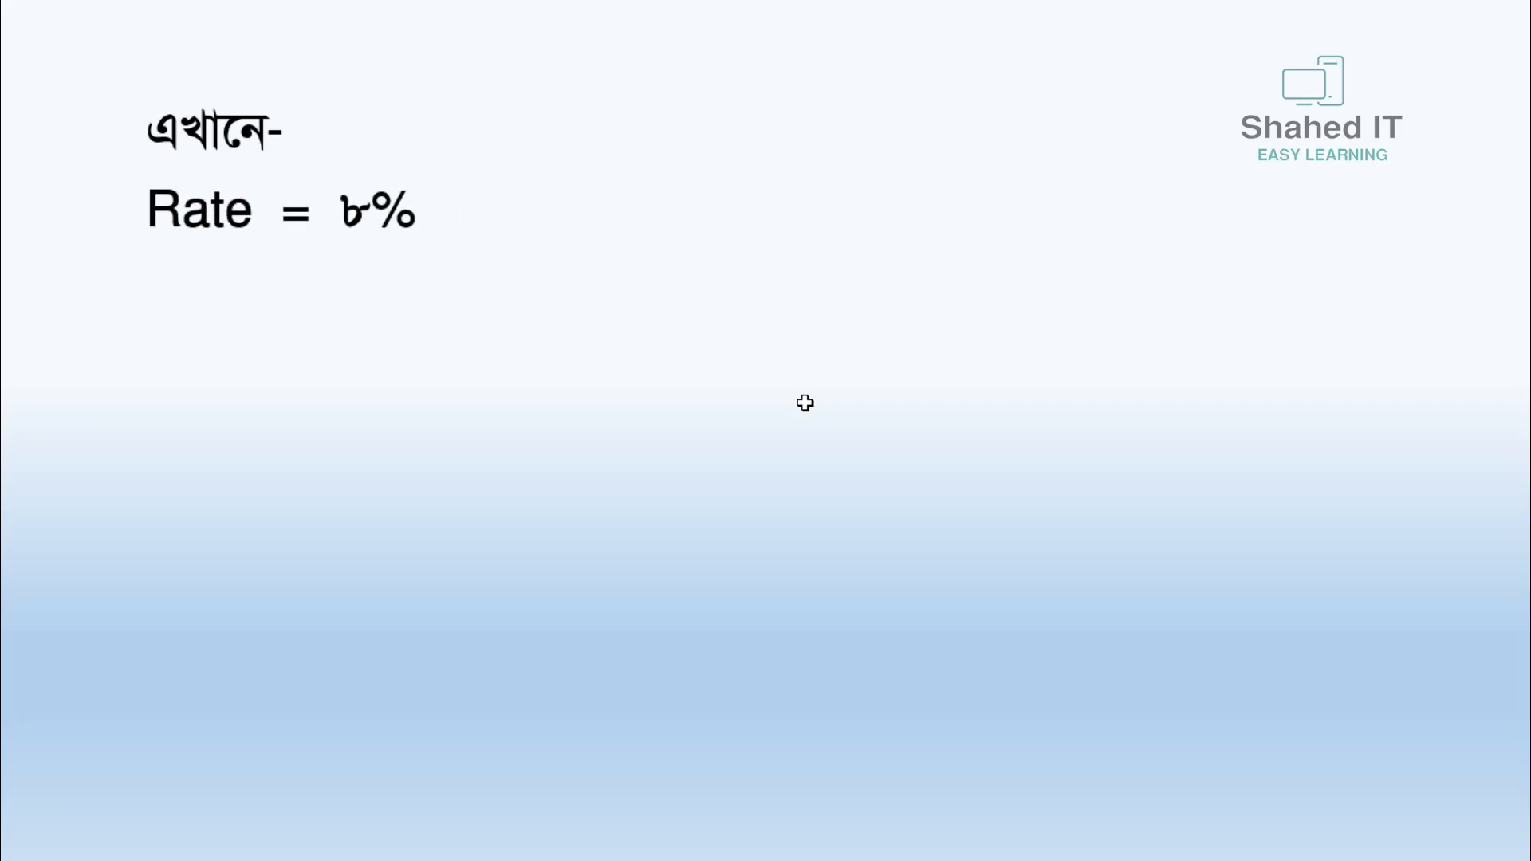
key("Right")
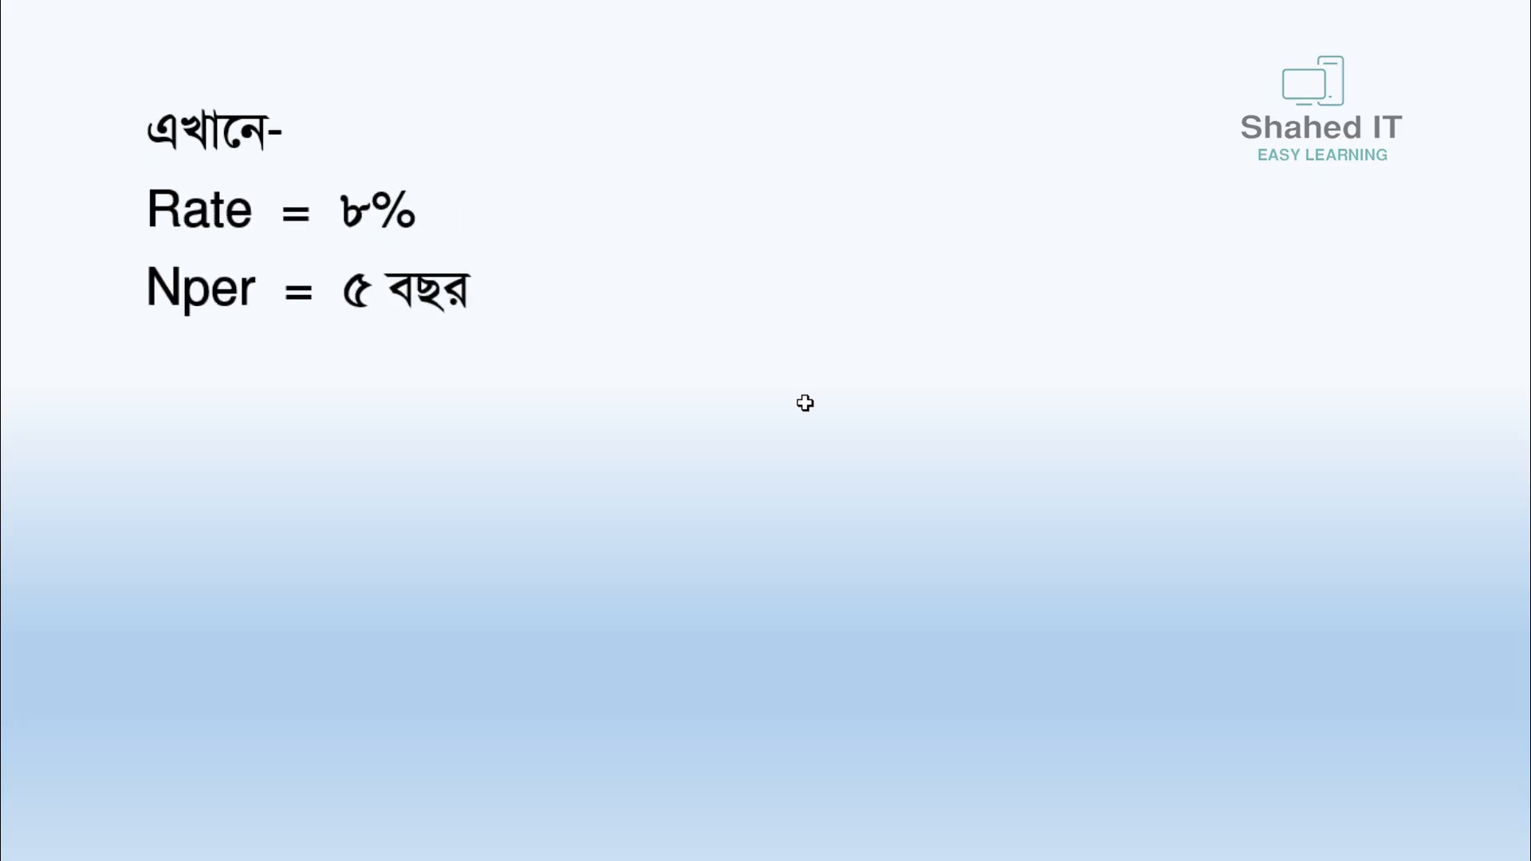
key("Right")
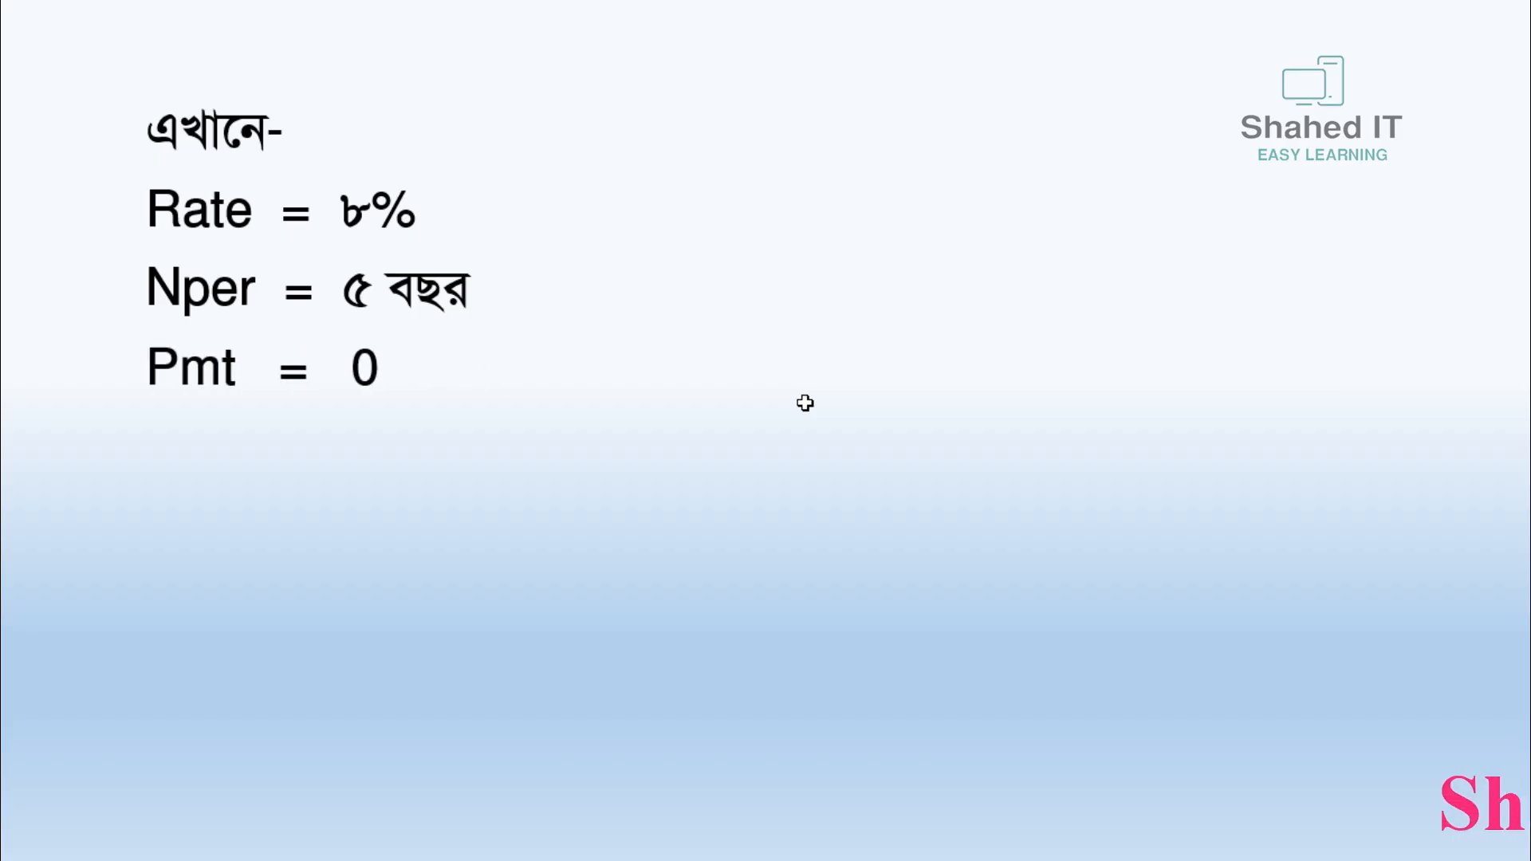
key("Right")
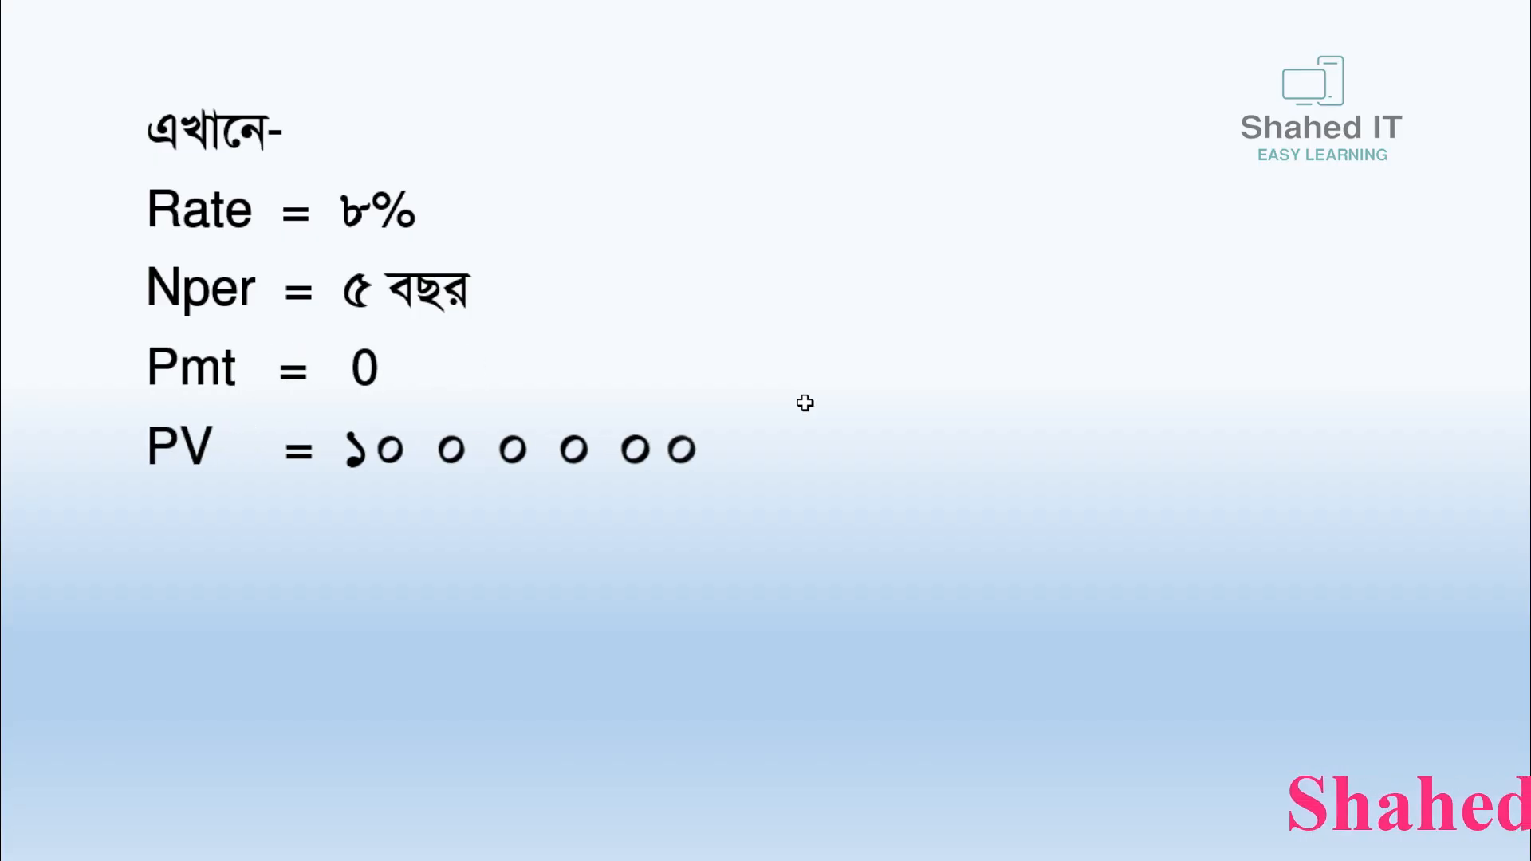
key("Right")
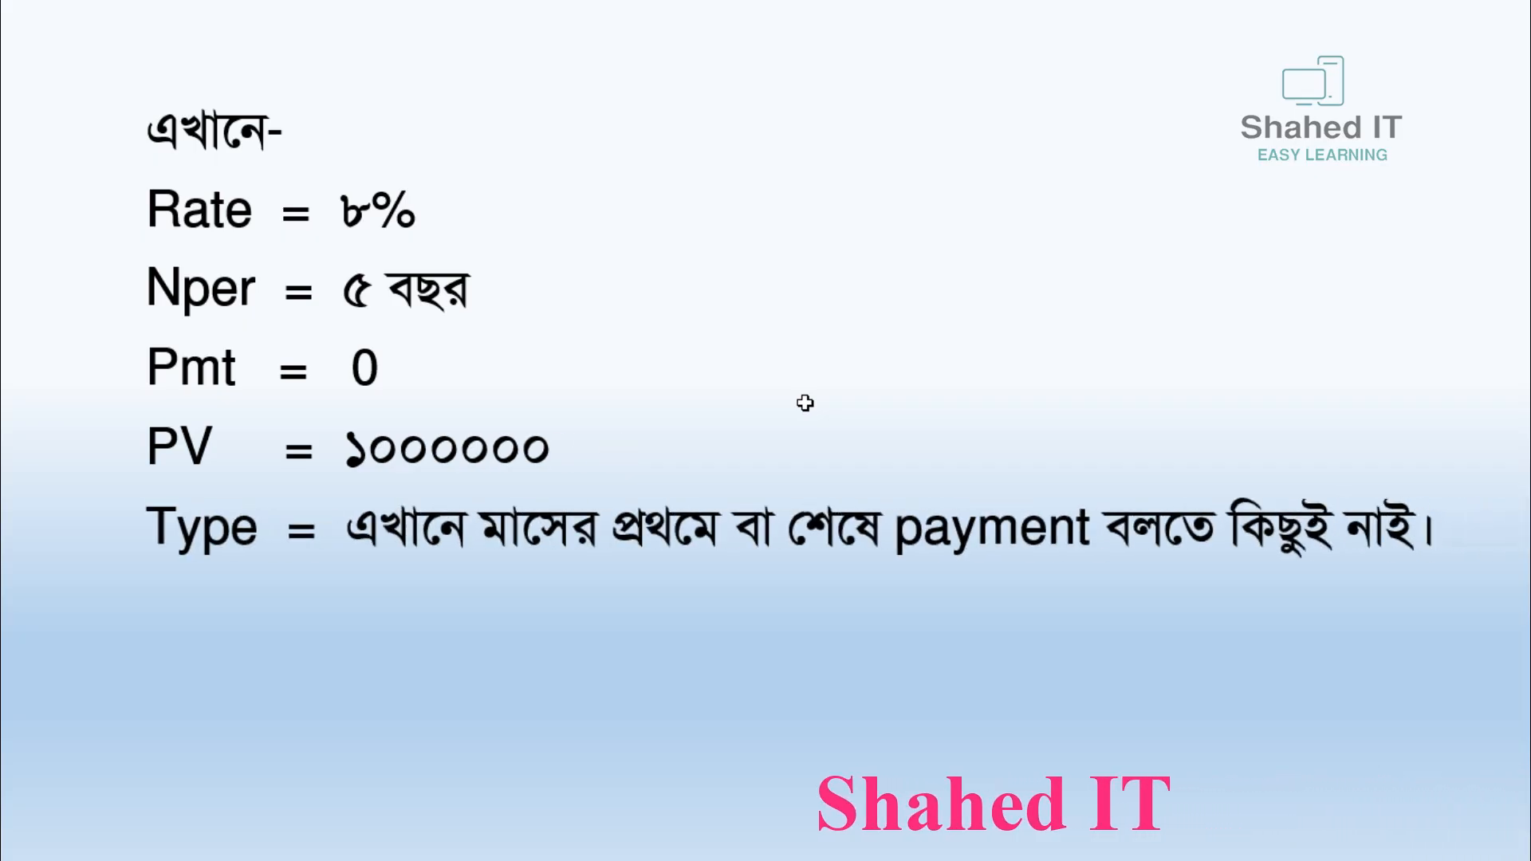
key("Right")
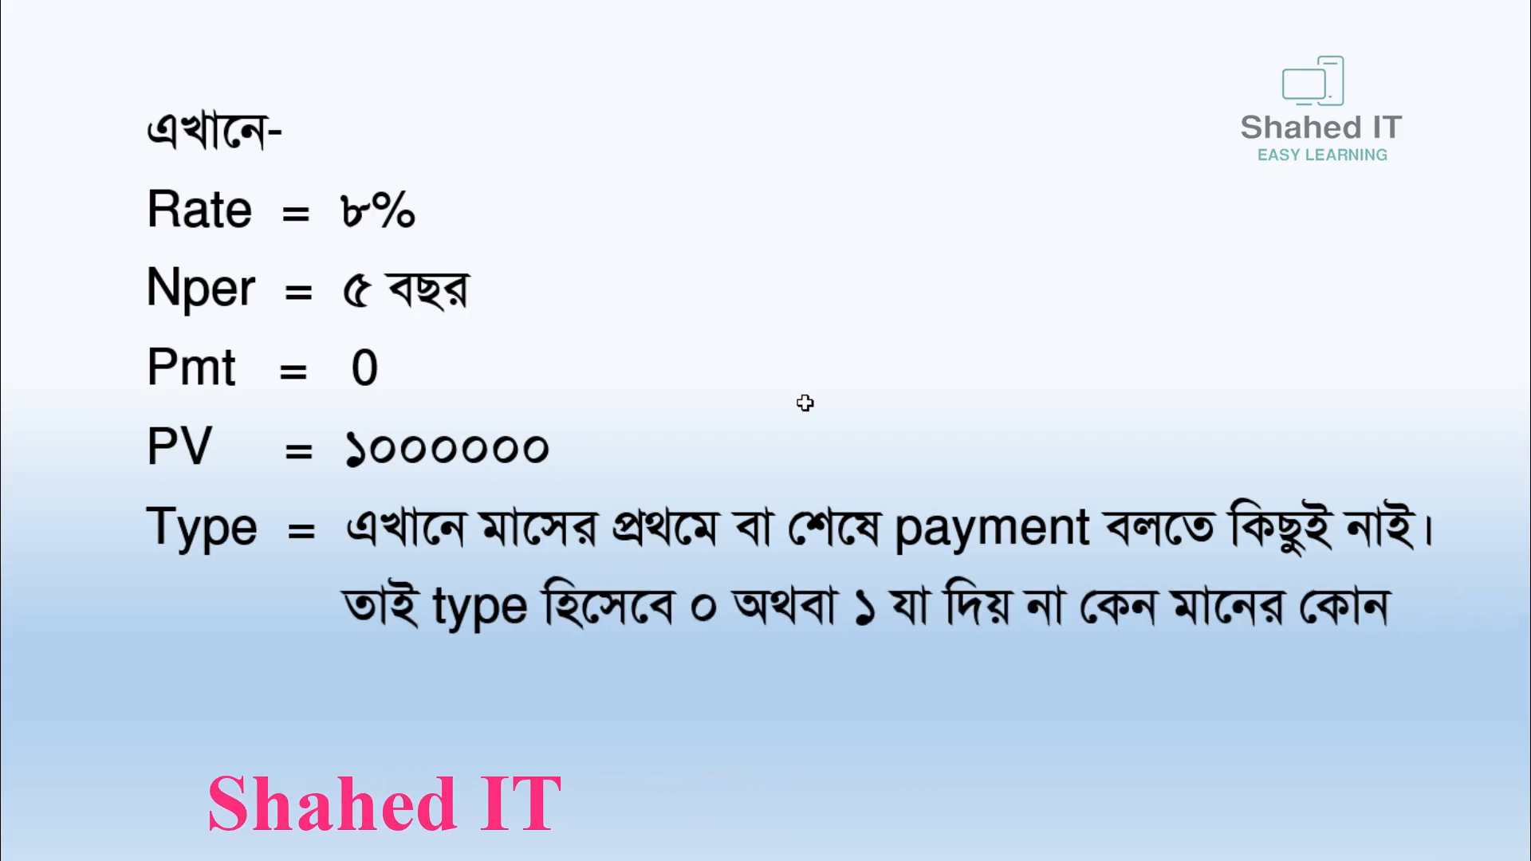
key("Right")
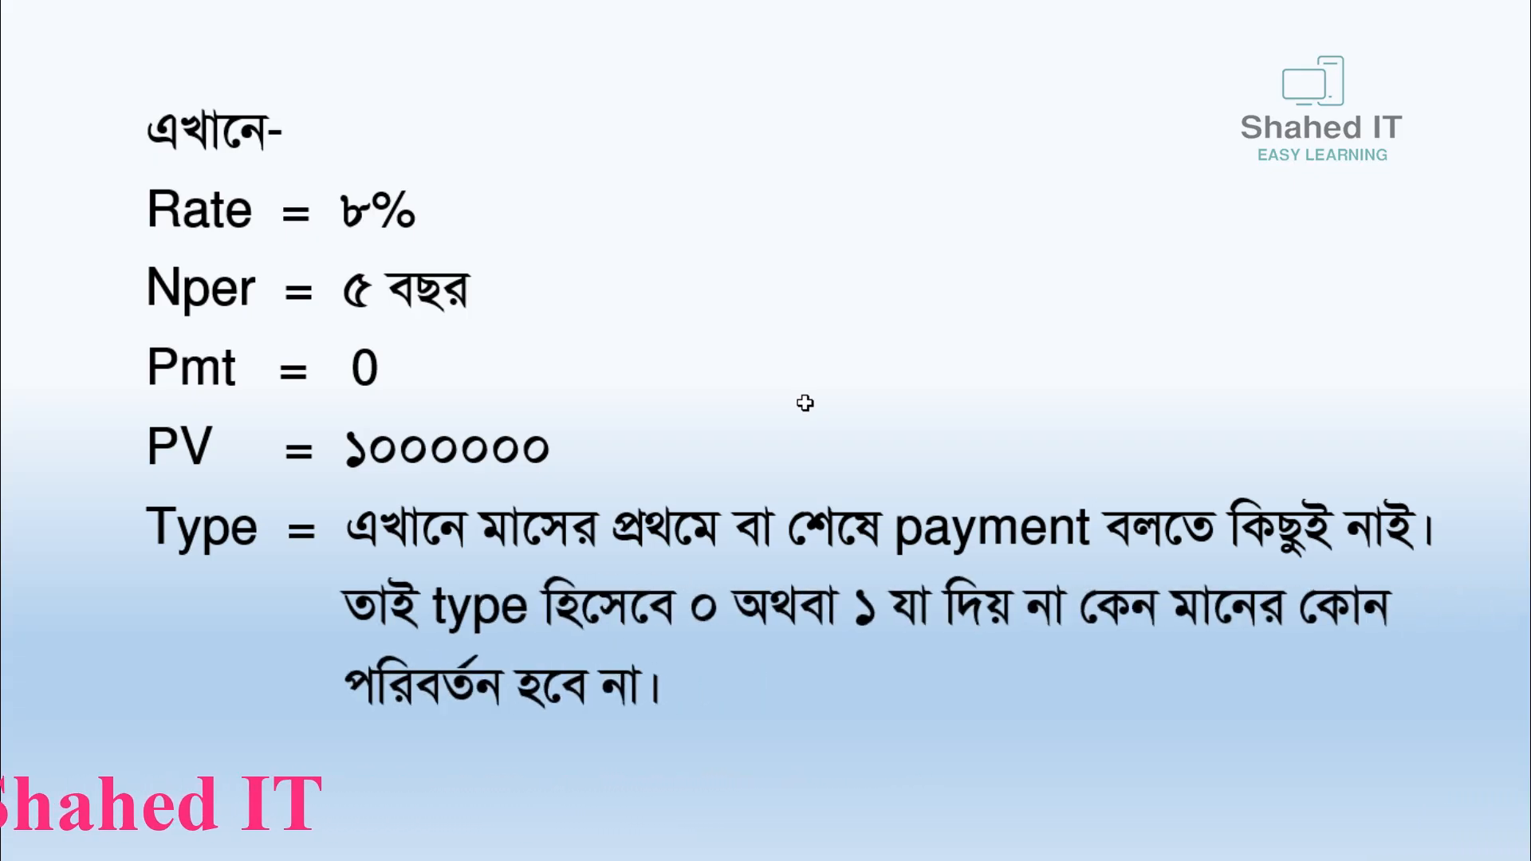
key("Right")
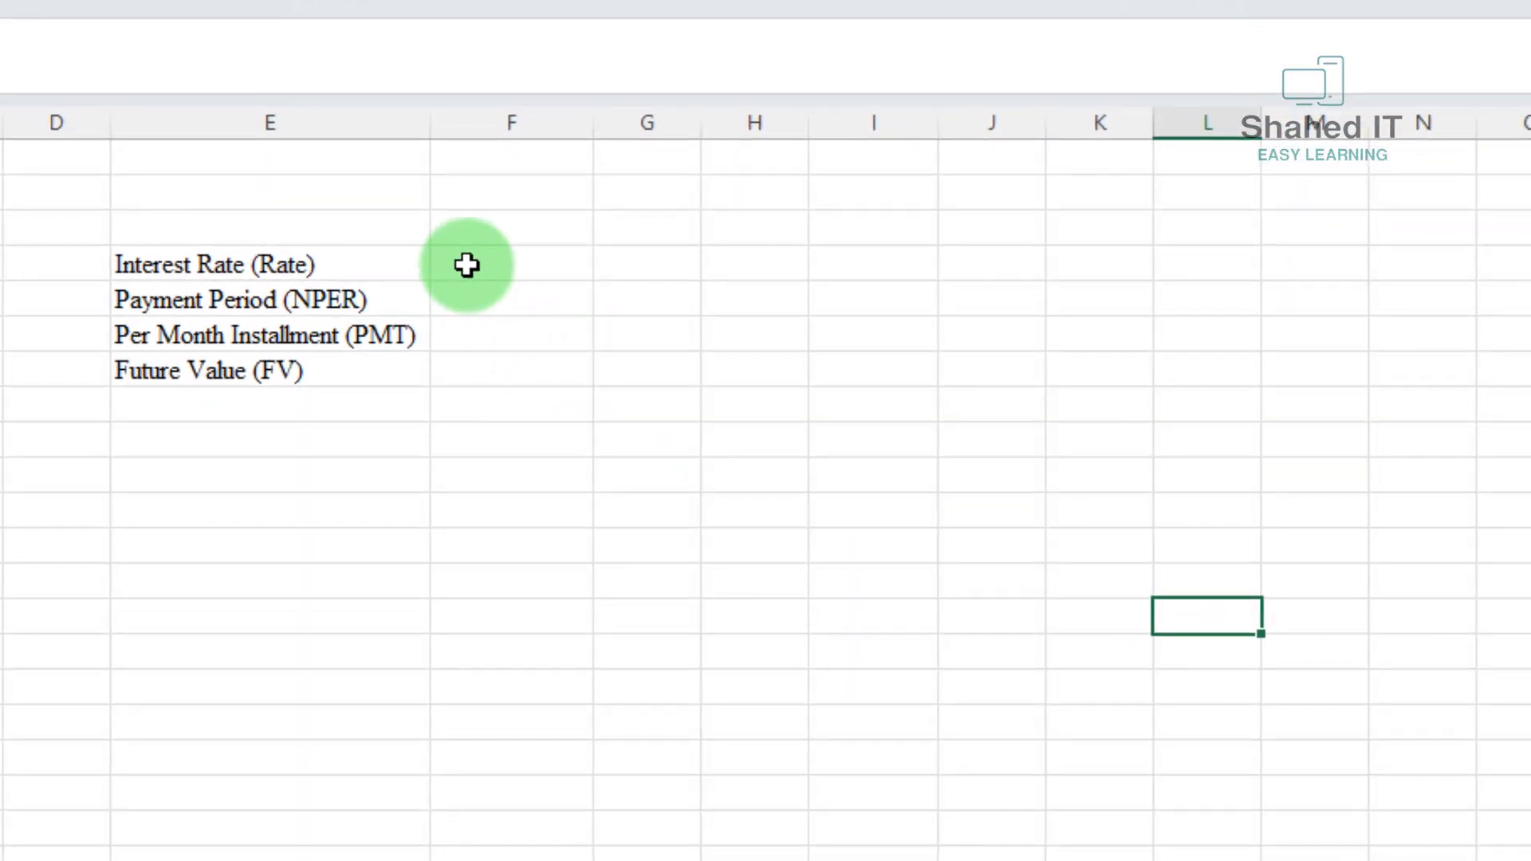
Enter an interest rate of 8% in F4 and a payment period of 5 in F5.
left_click(467, 265)
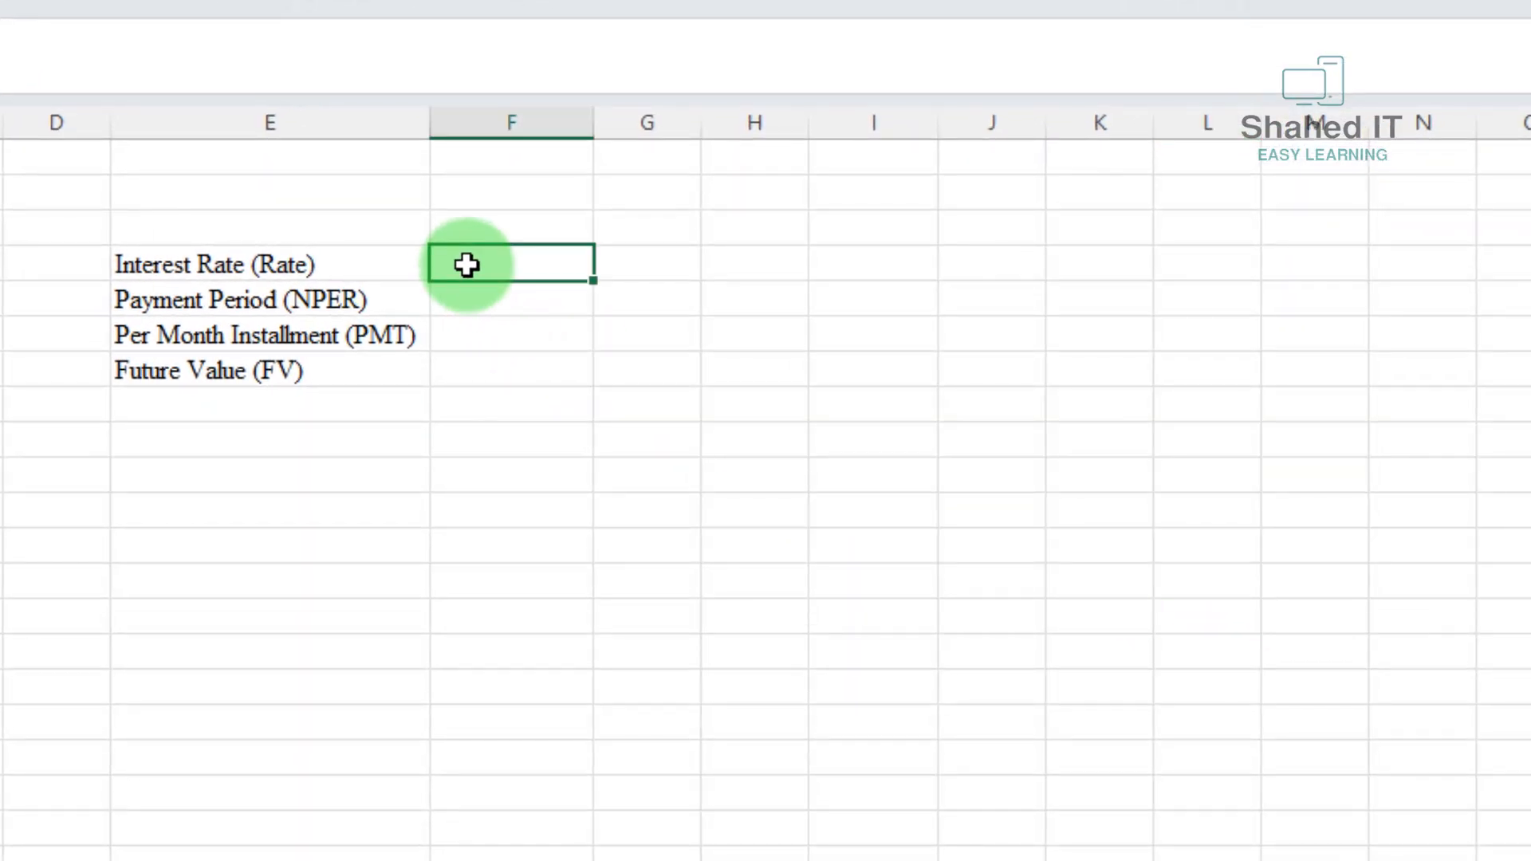
type("8")
key("Return")
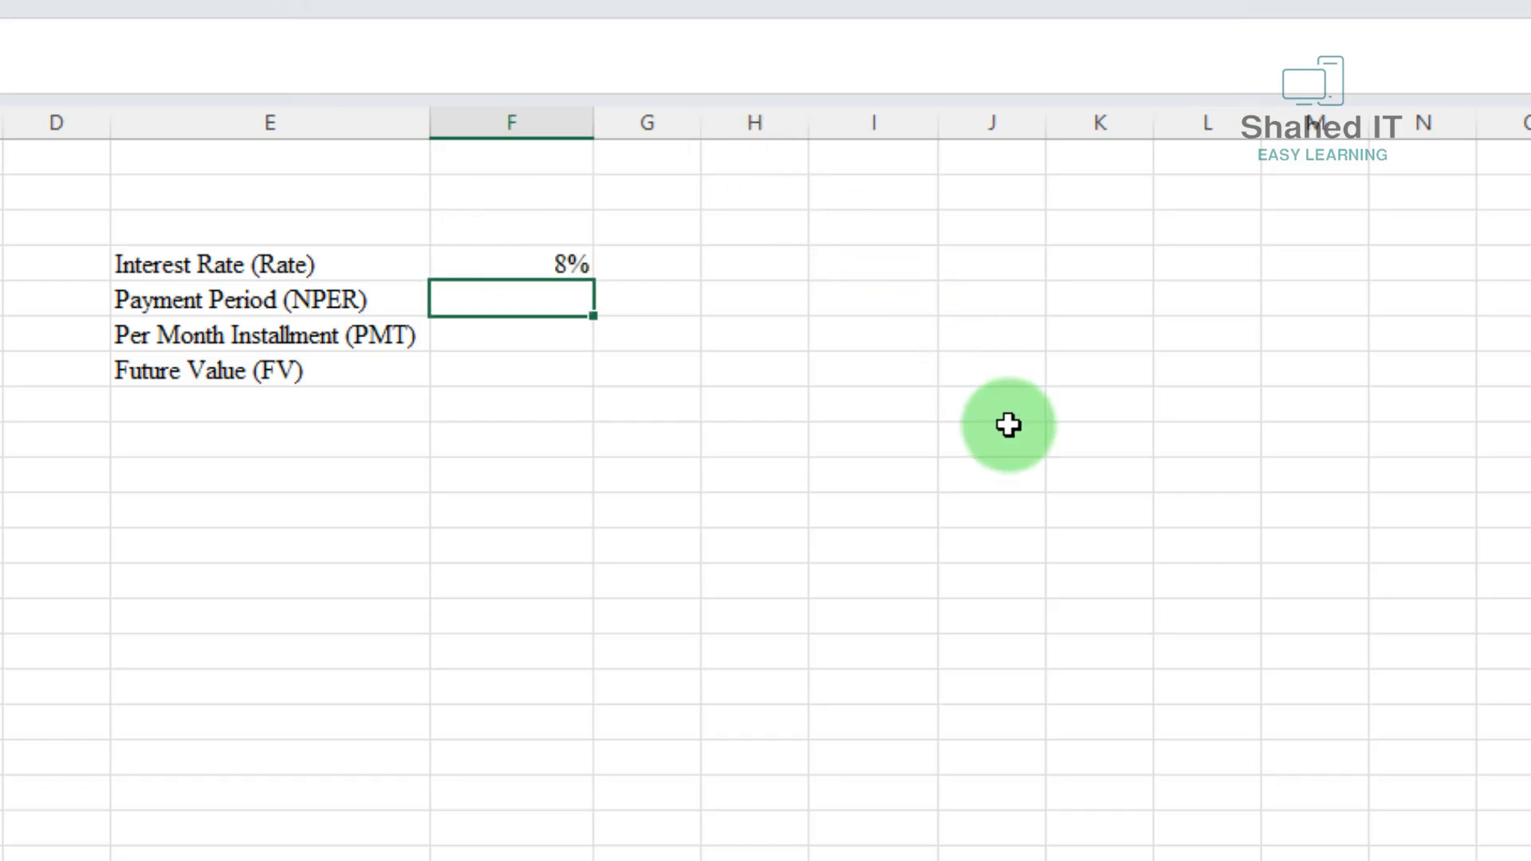
key("Return")
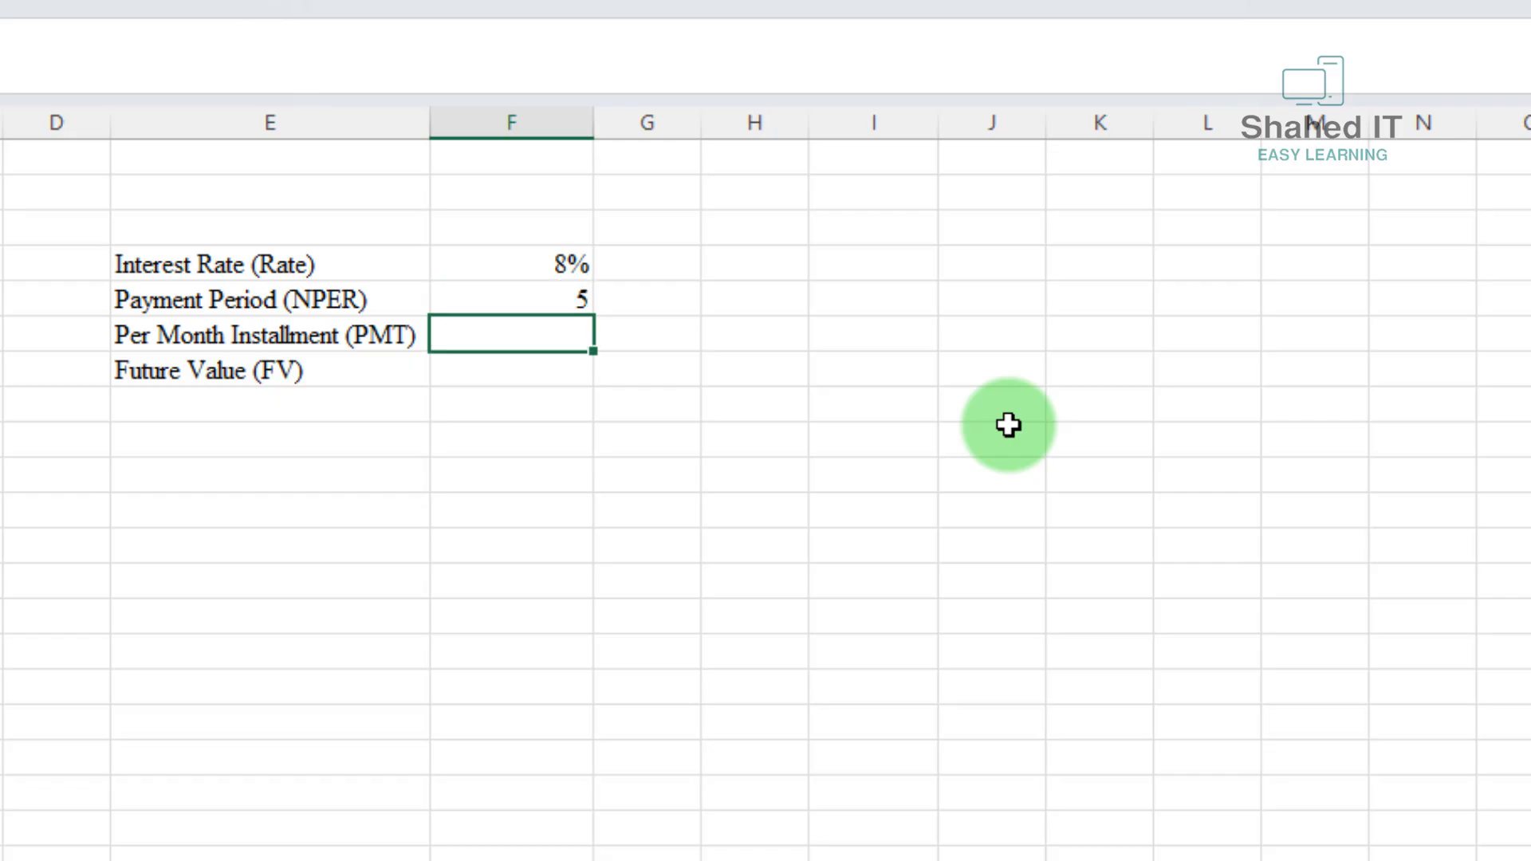
Relabel E6 as Present Value (PV) and enter 1000000 in F6.
key("Left")
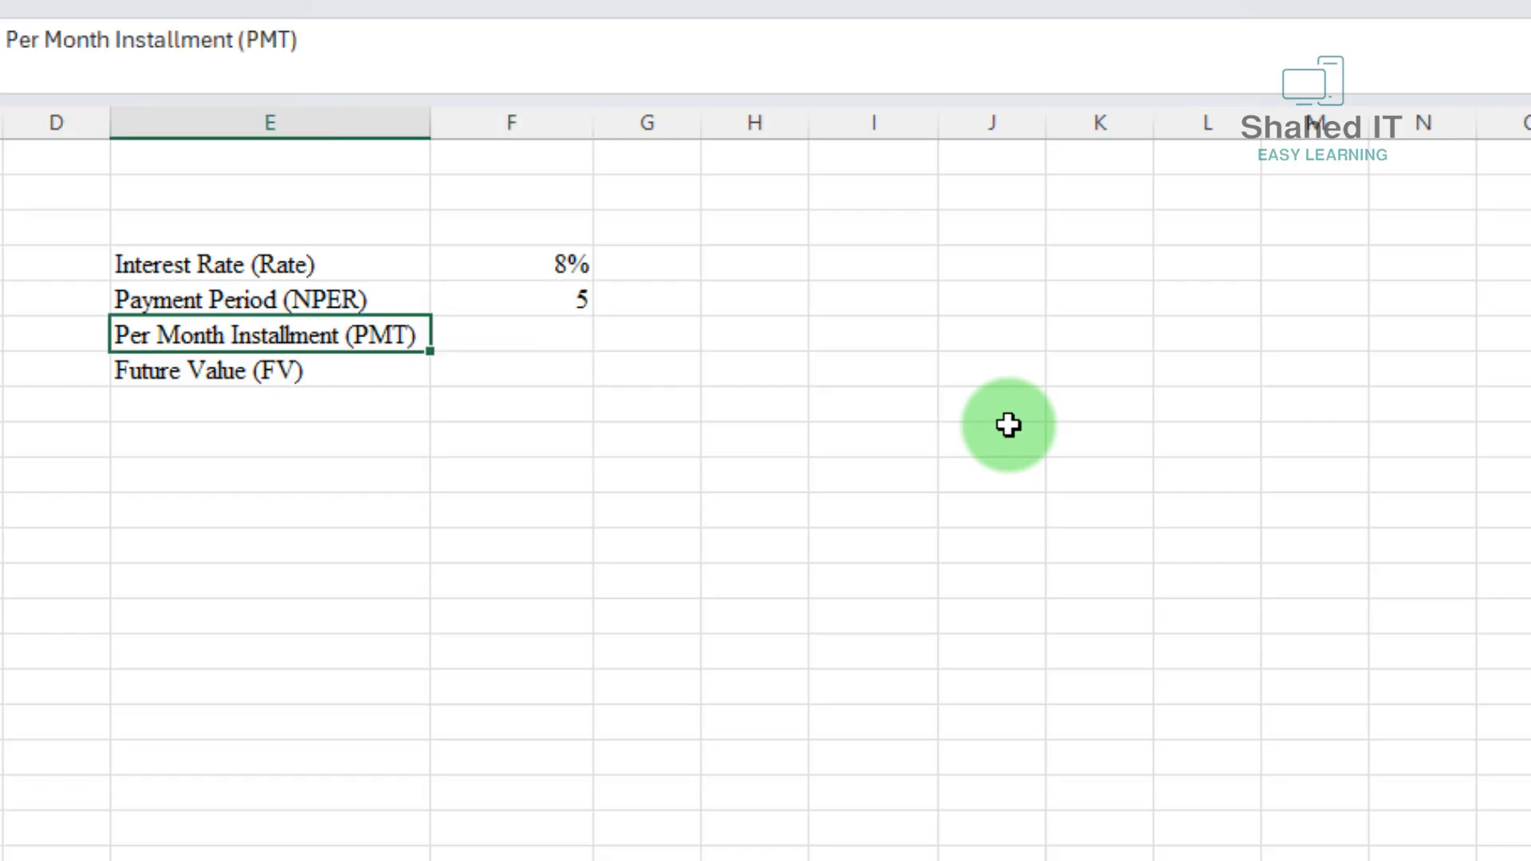
type("Present Value (PV")
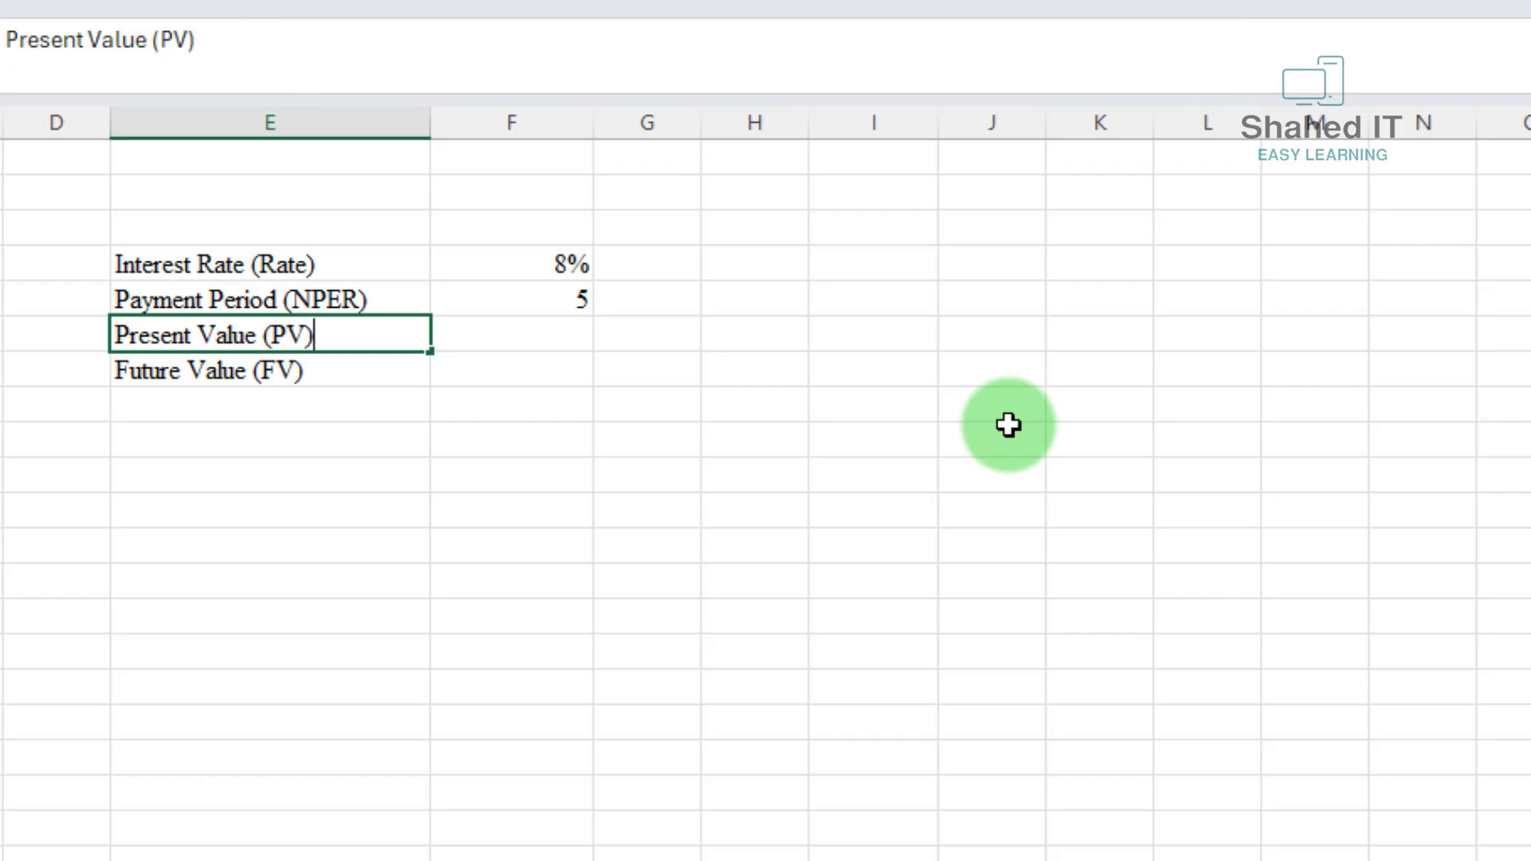
key("Right")
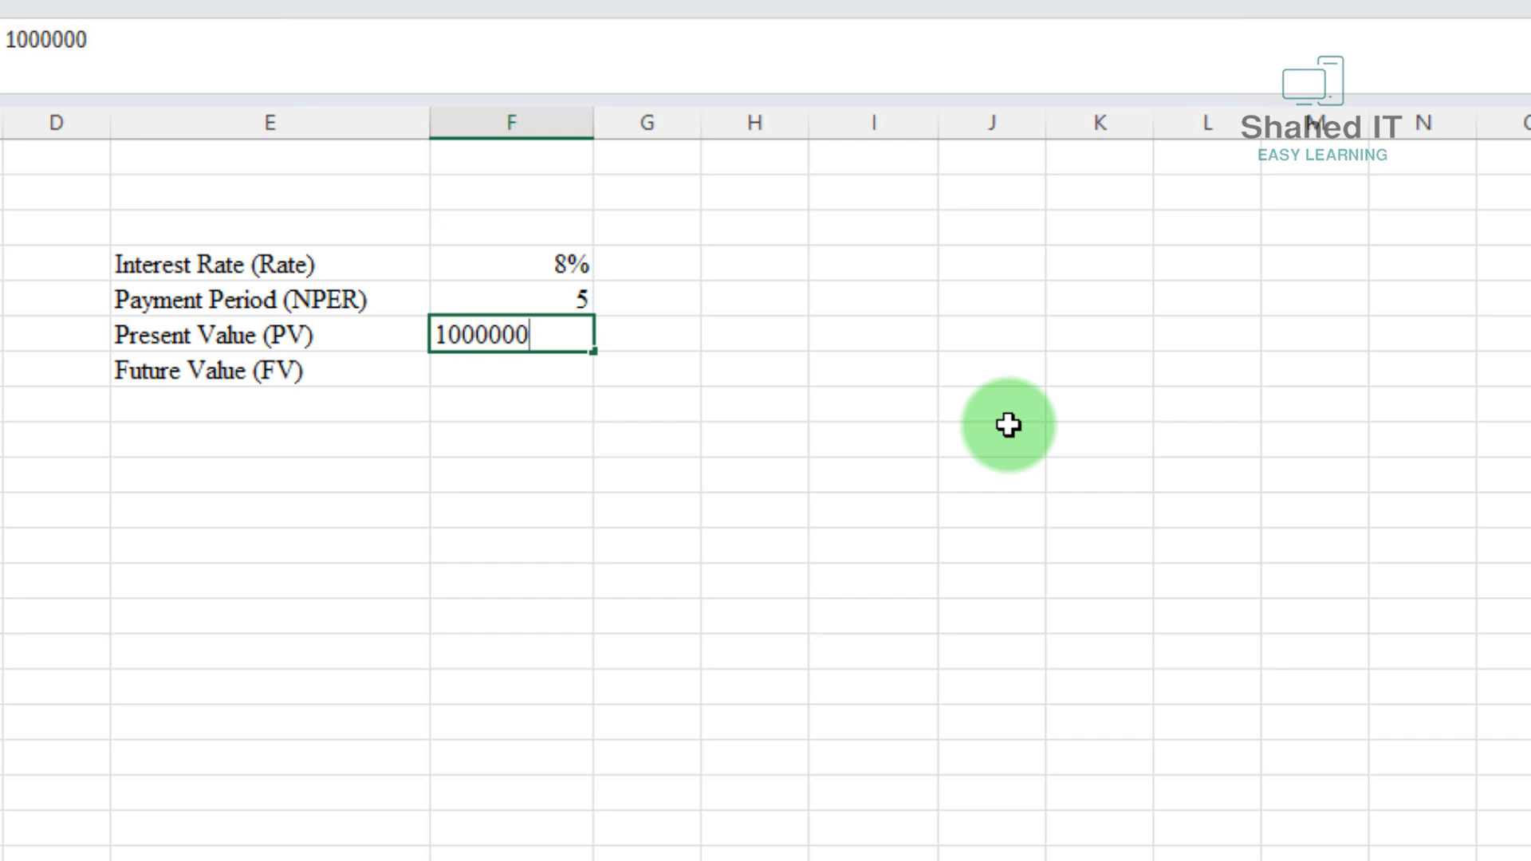
key("Return")
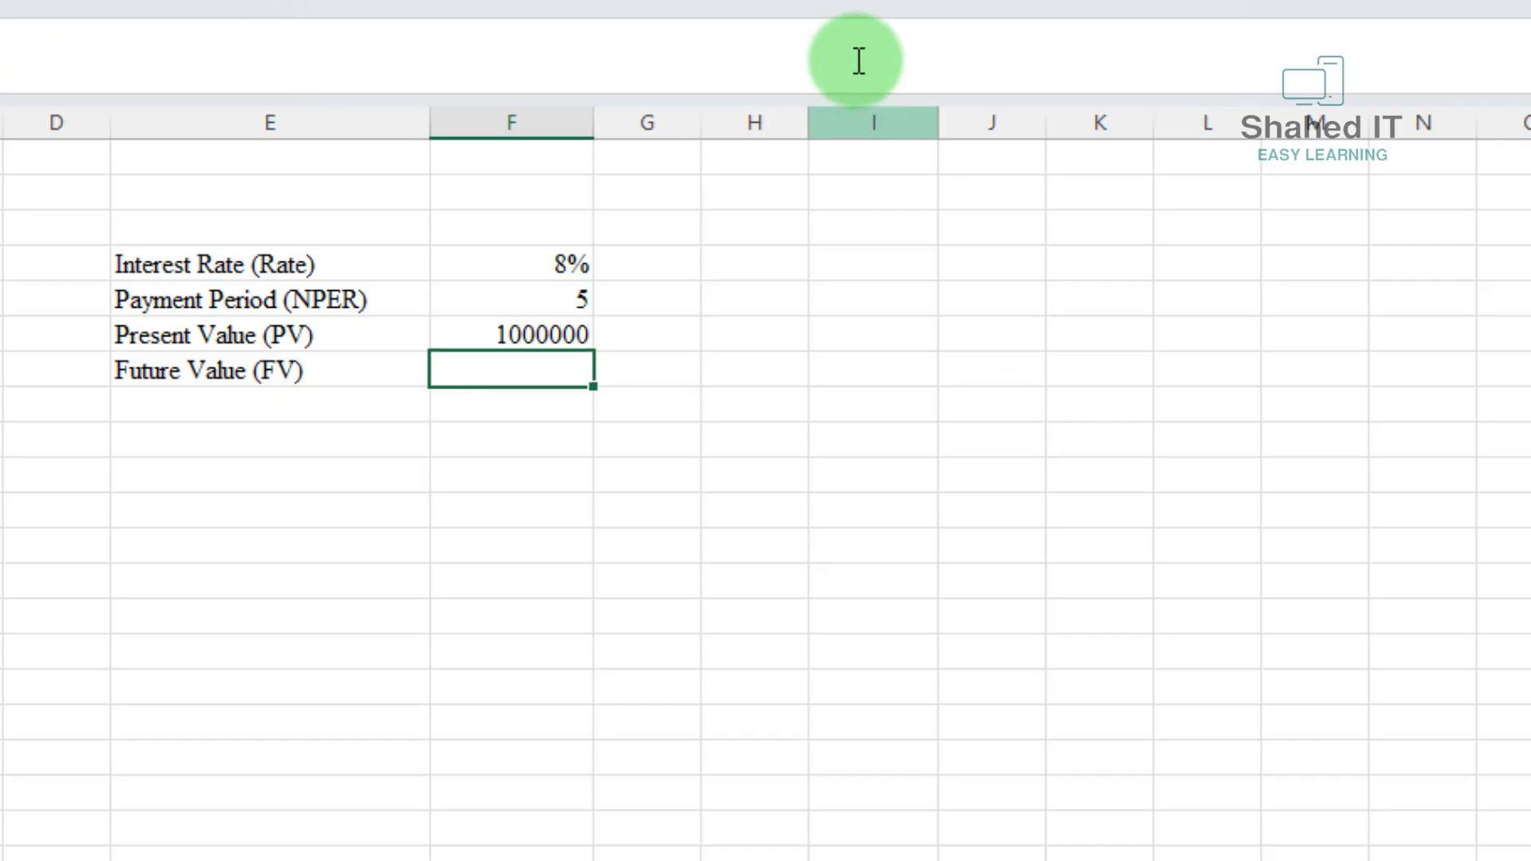
Review the rate, payment period, present value and future value rows in E4:F7.
left_click(289, 272)
left_click_drag(289, 272, 522, 273)
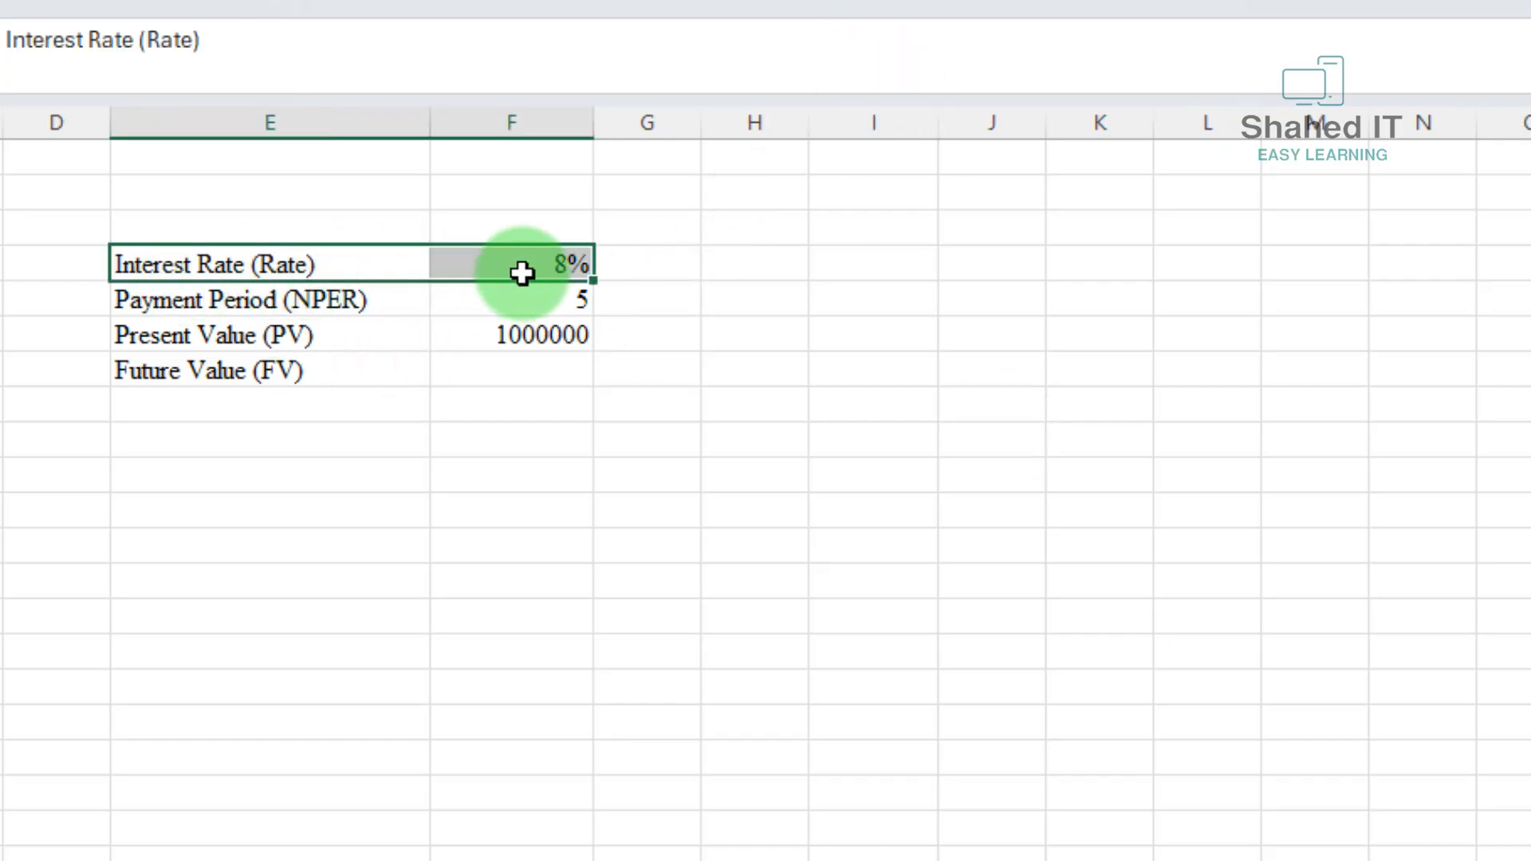
left_click_drag(196, 300, 519, 305)
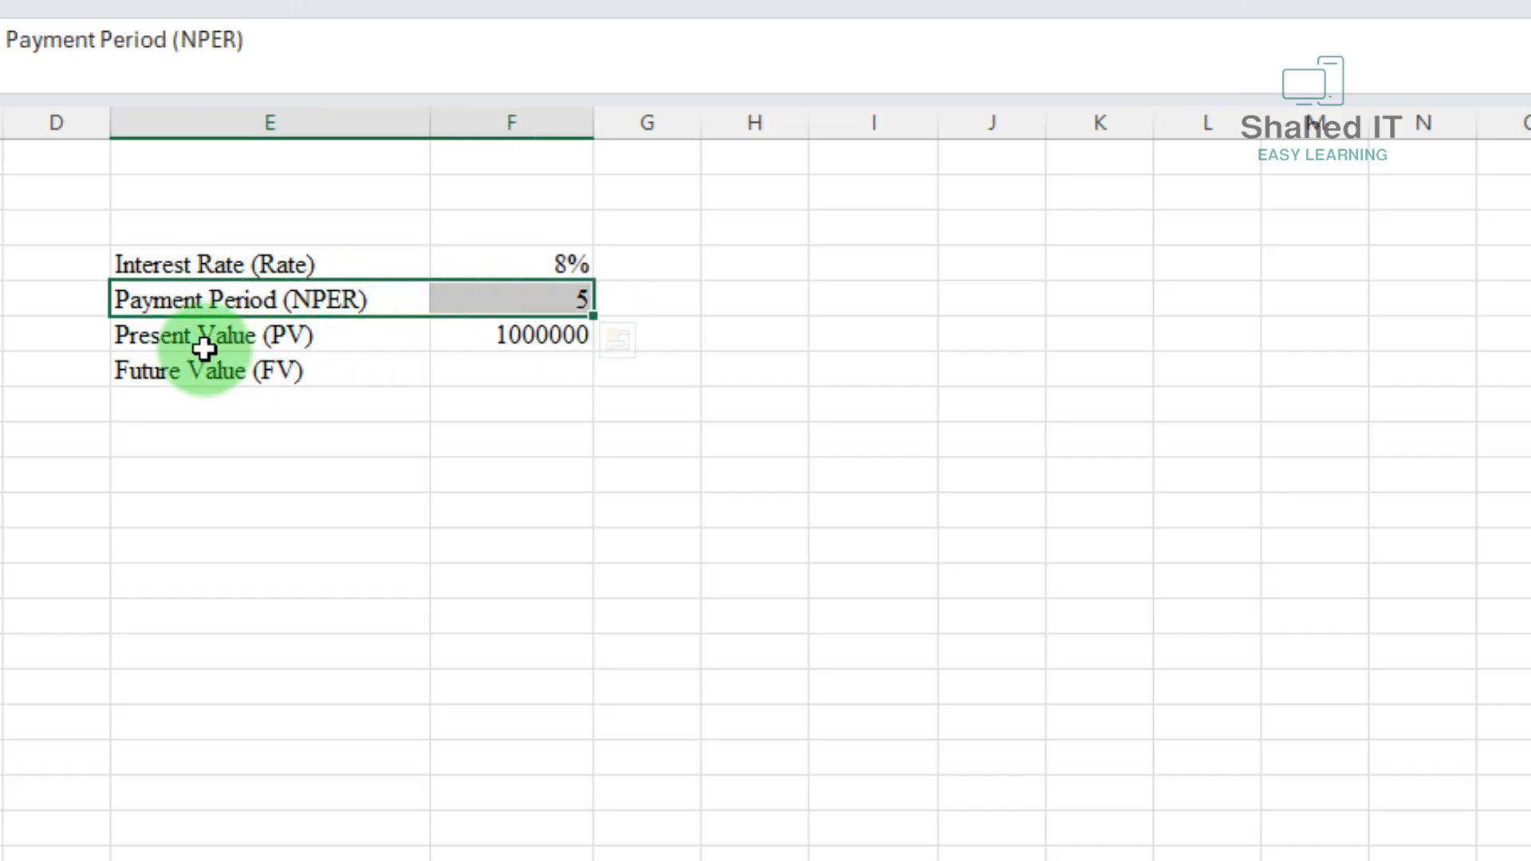
left_click_drag(130, 336, 519, 336)
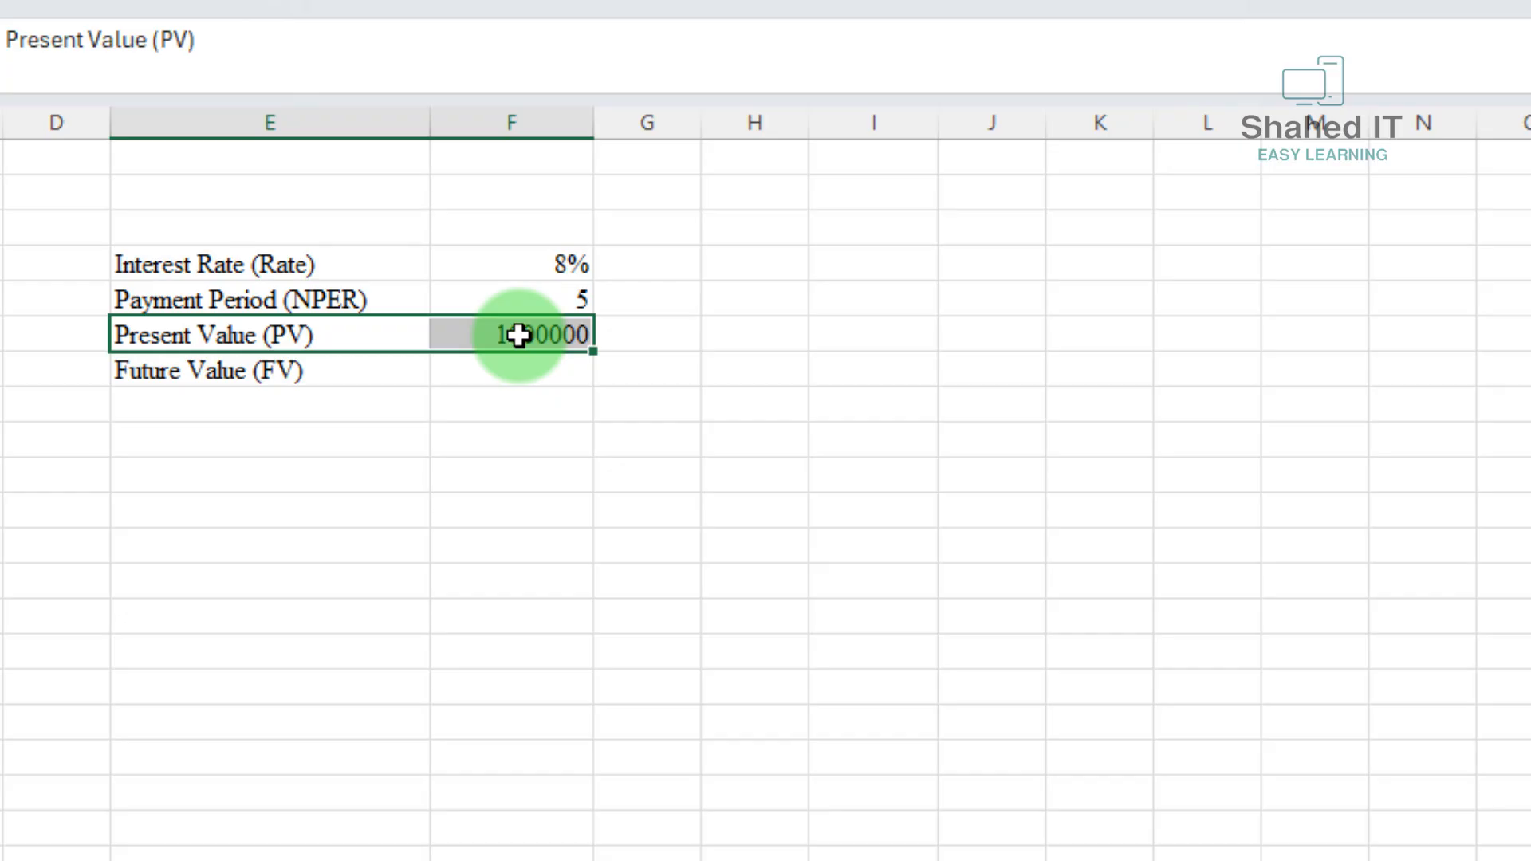
left_click_drag(195, 359, 462, 371)
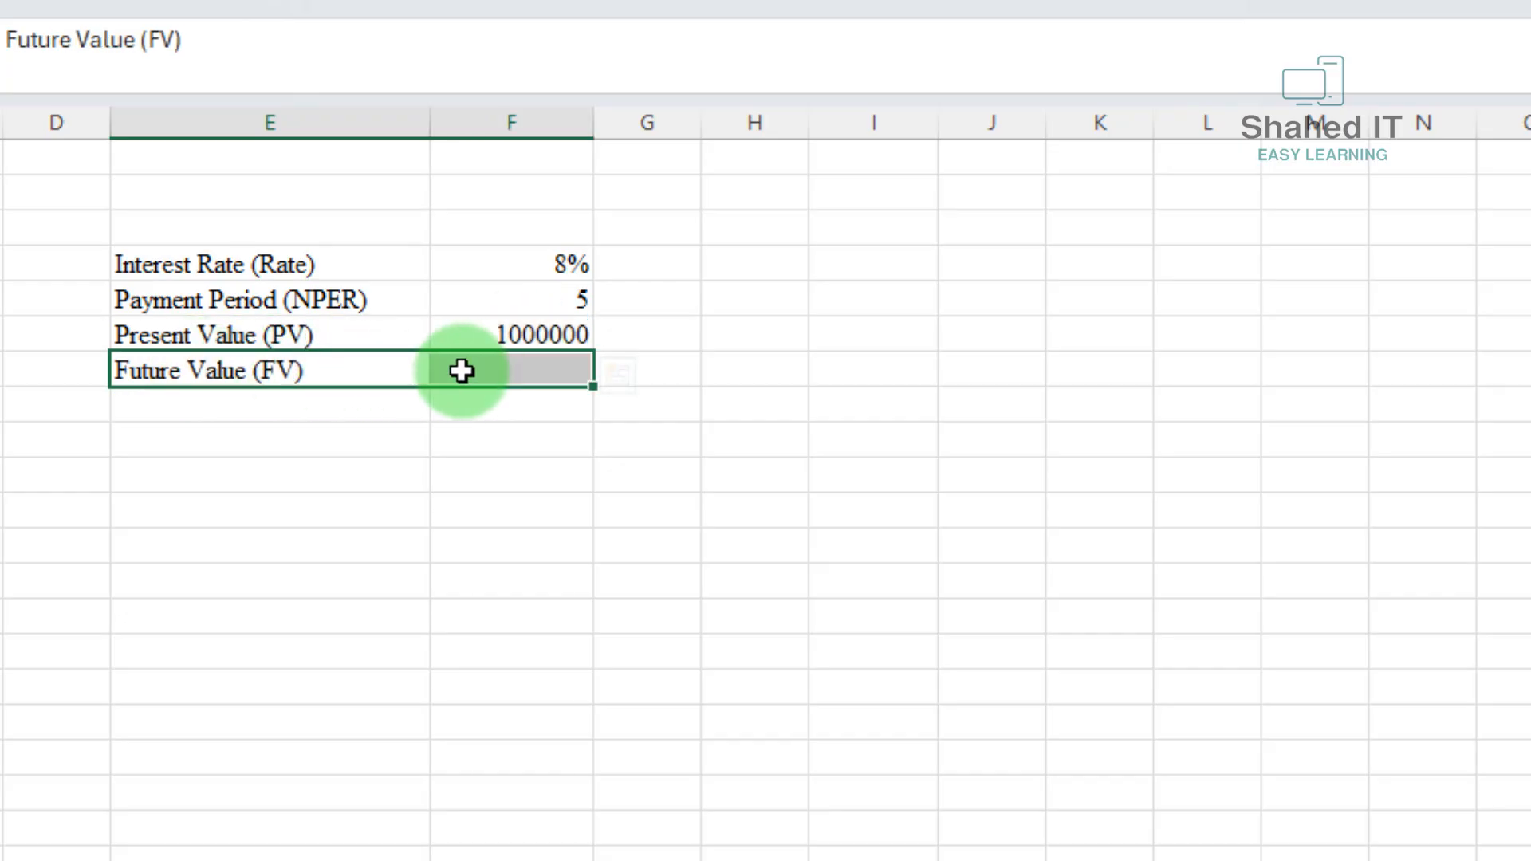
Calculate the deposit's future value in F7 with =FV(F4,F5,0,F6,0), choosing 0 - end of the period as type.
left_click(513, 375)
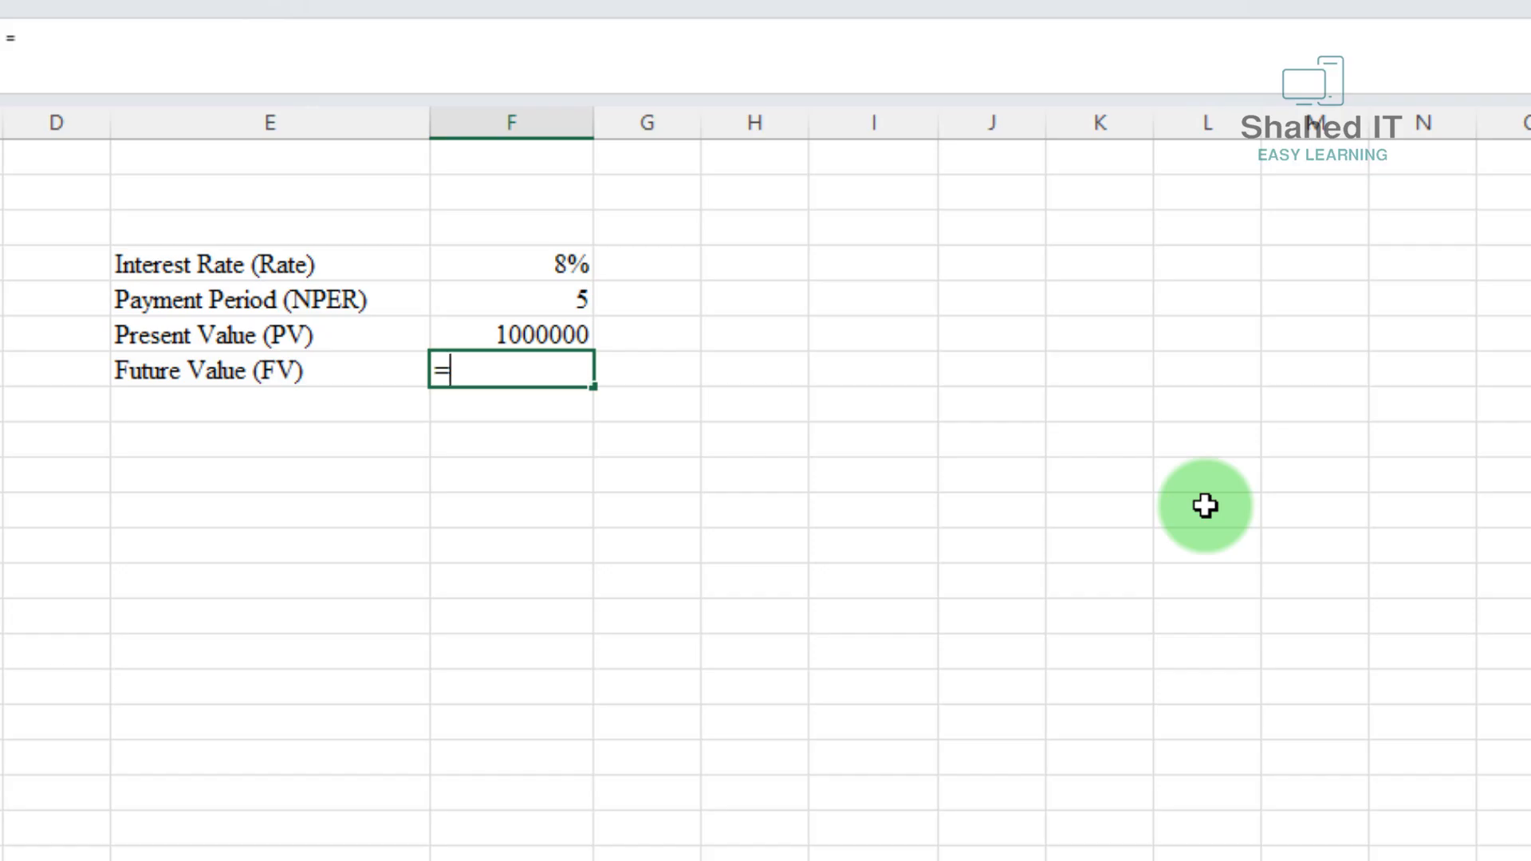
type("=FV")
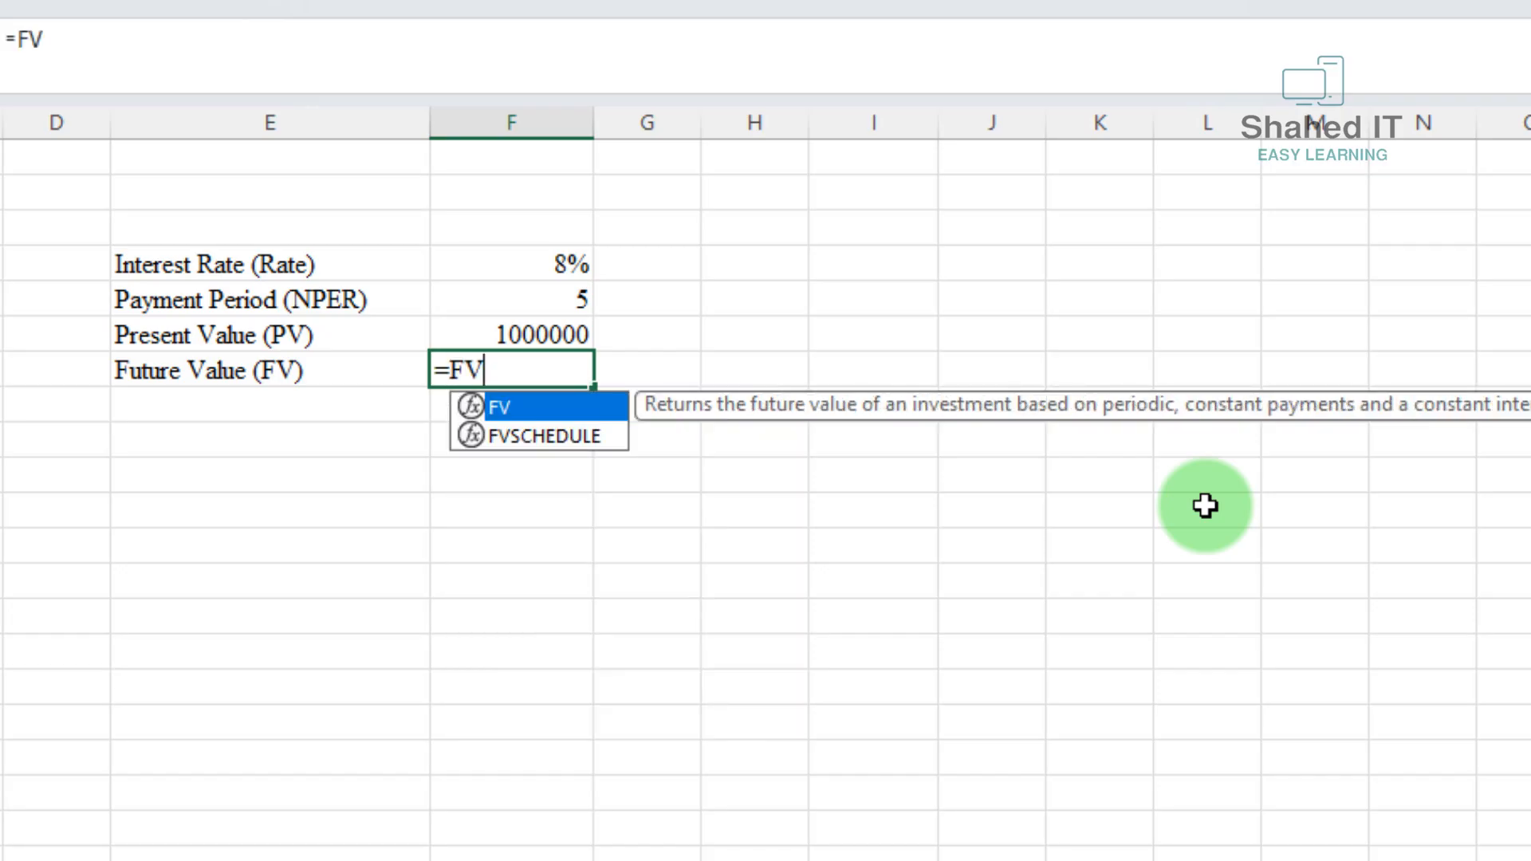
type("(")
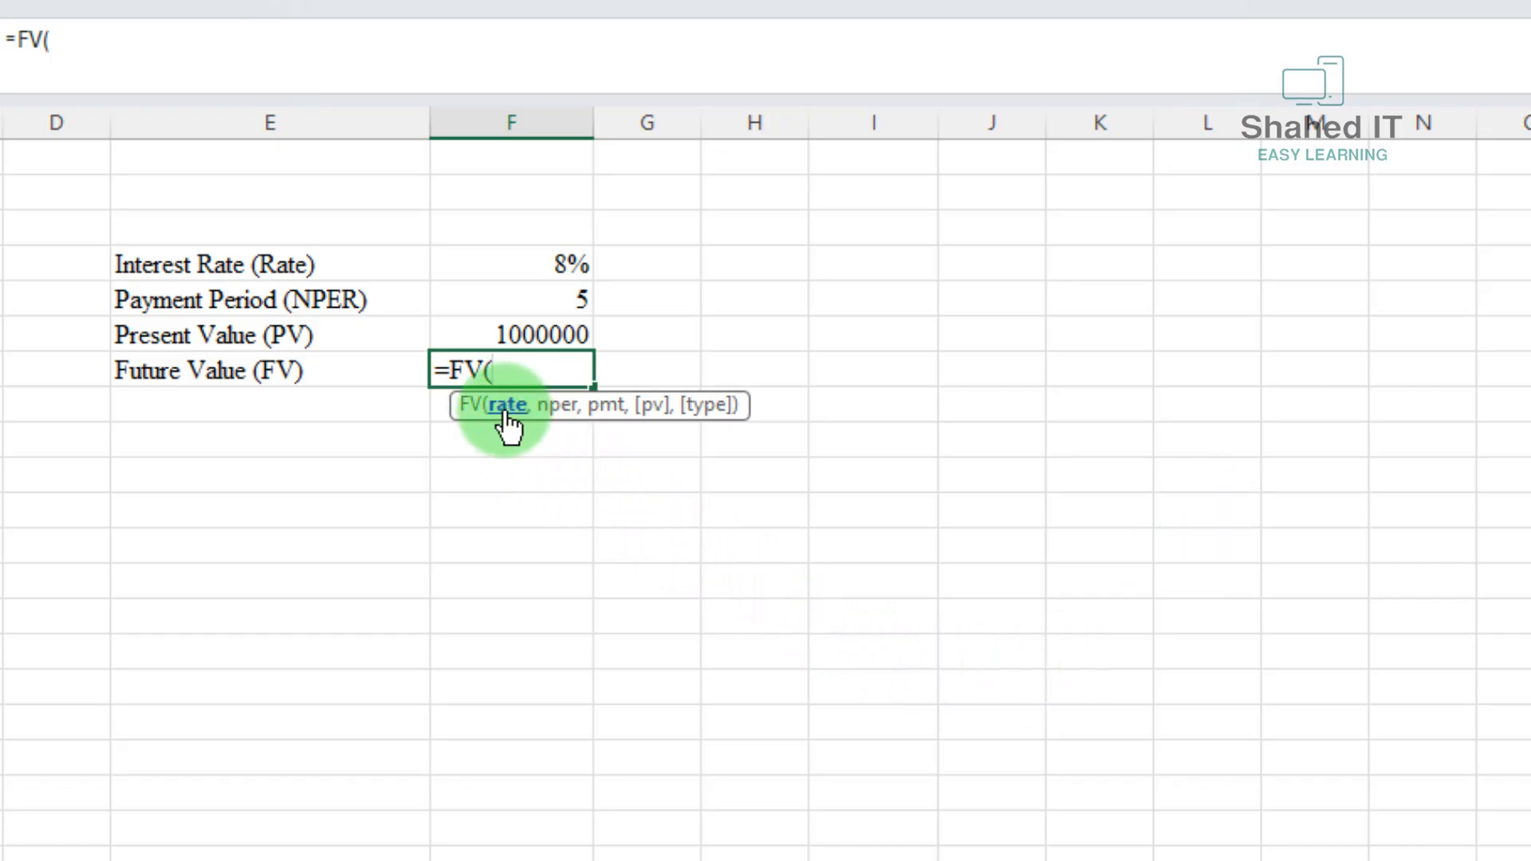
left_click(544, 265)
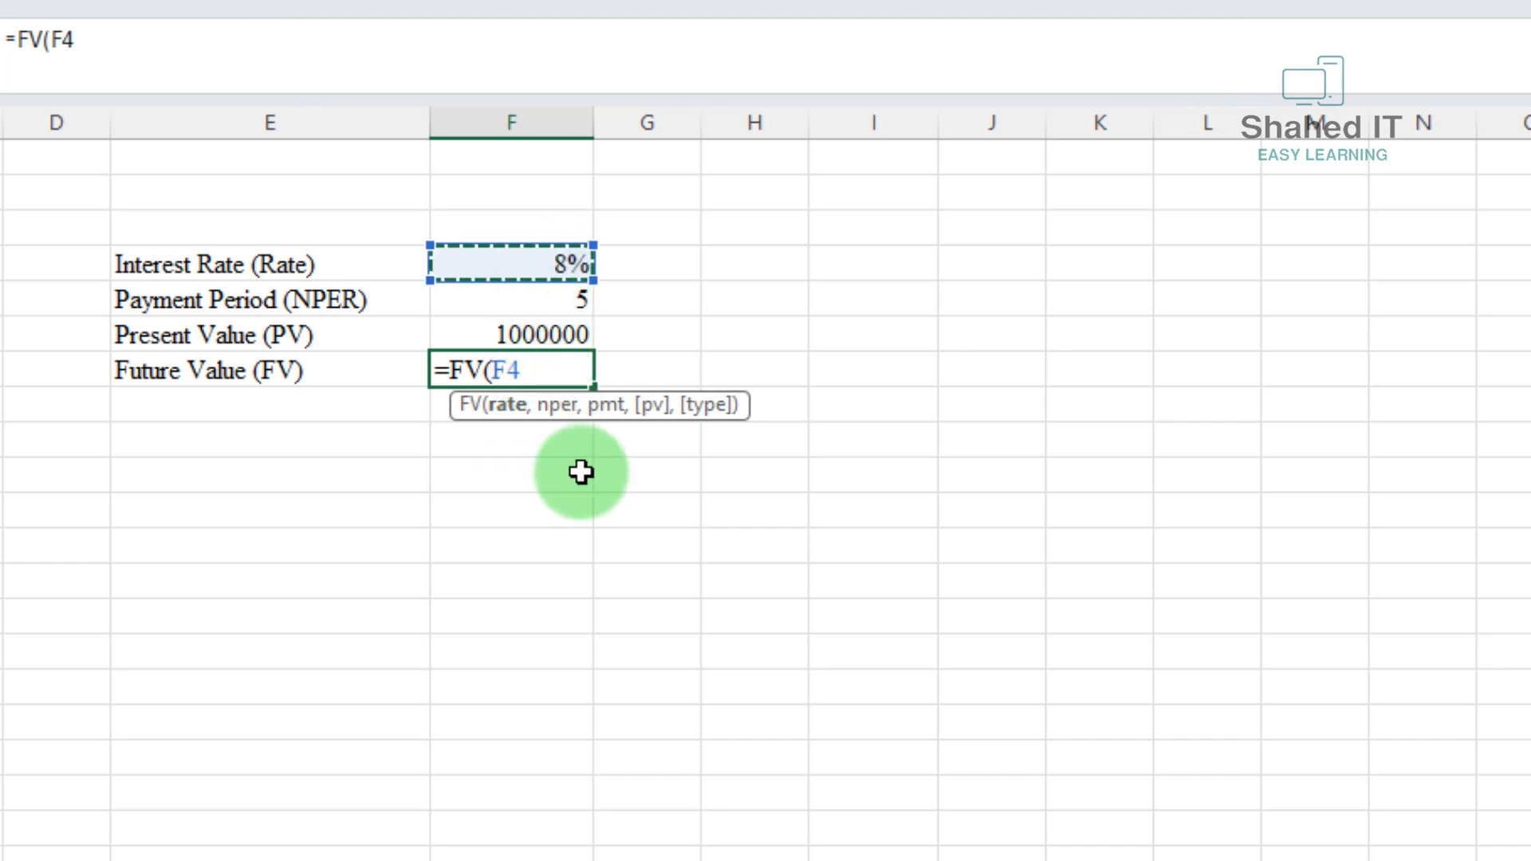
type(",")
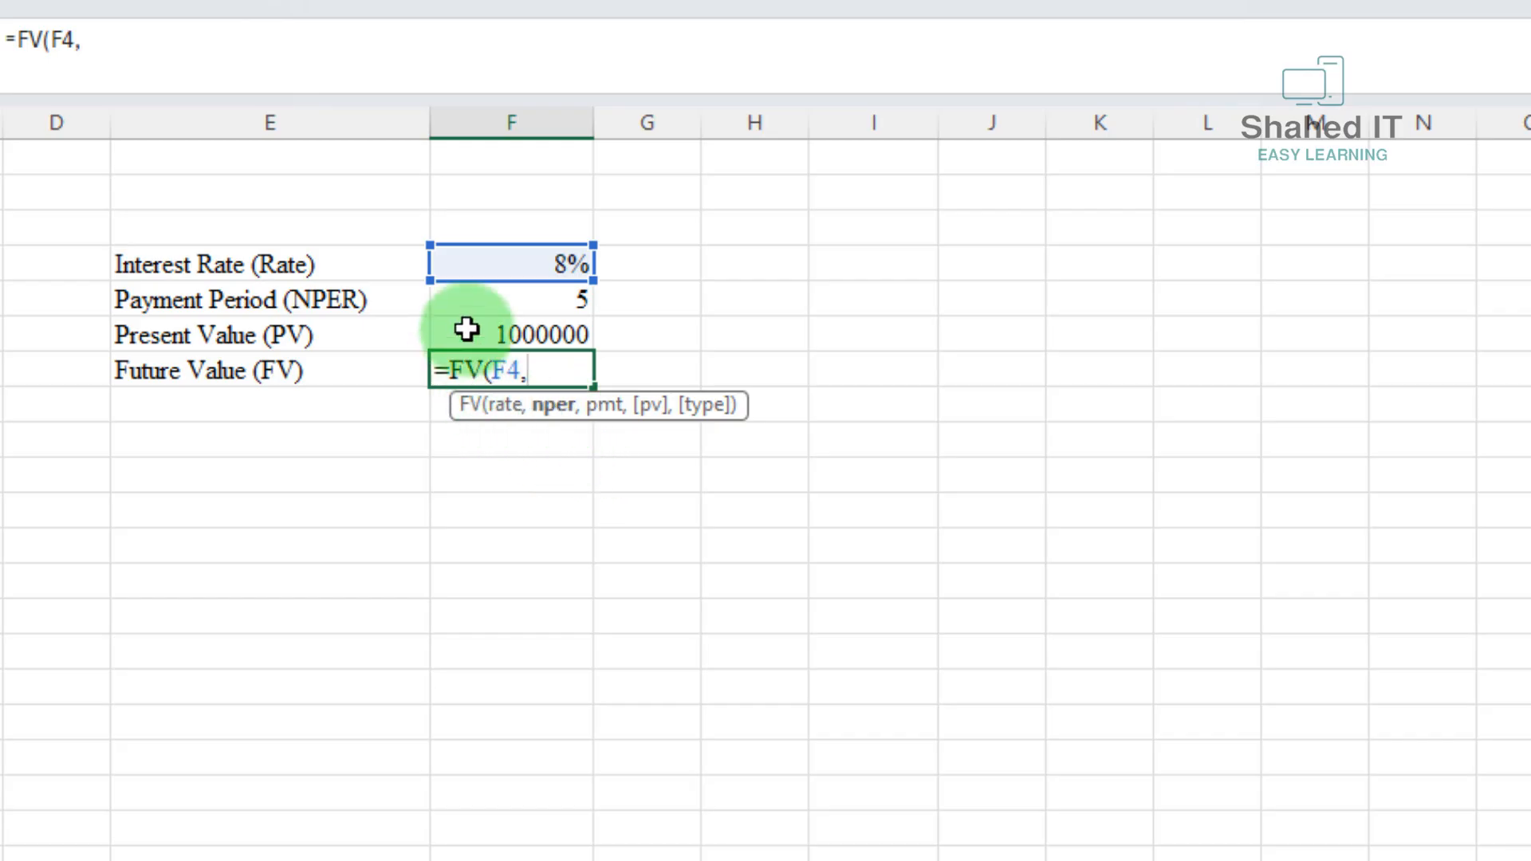
left_click(506, 301)
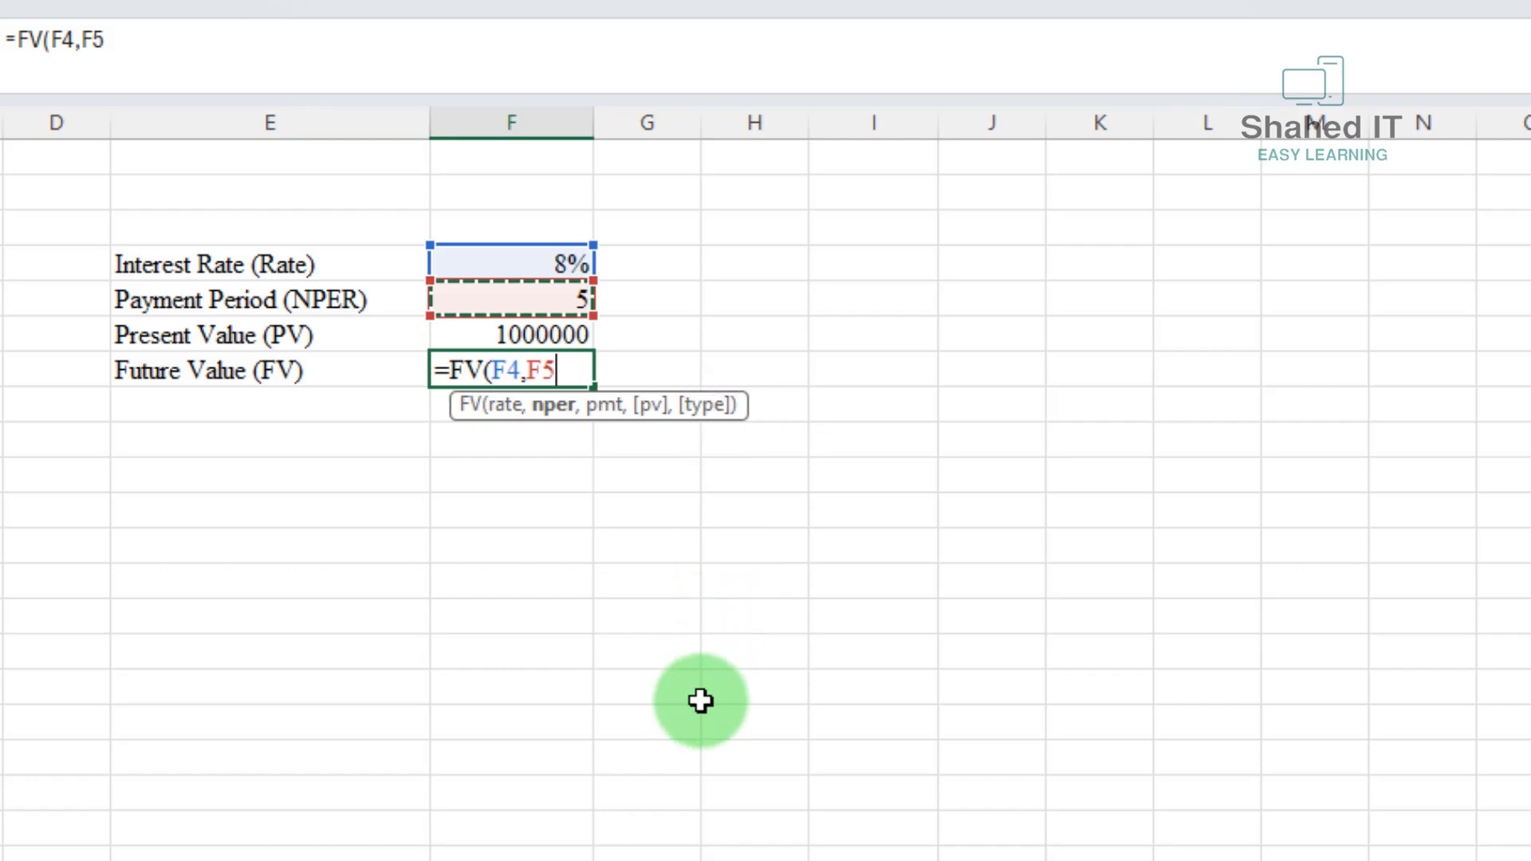
type(",")
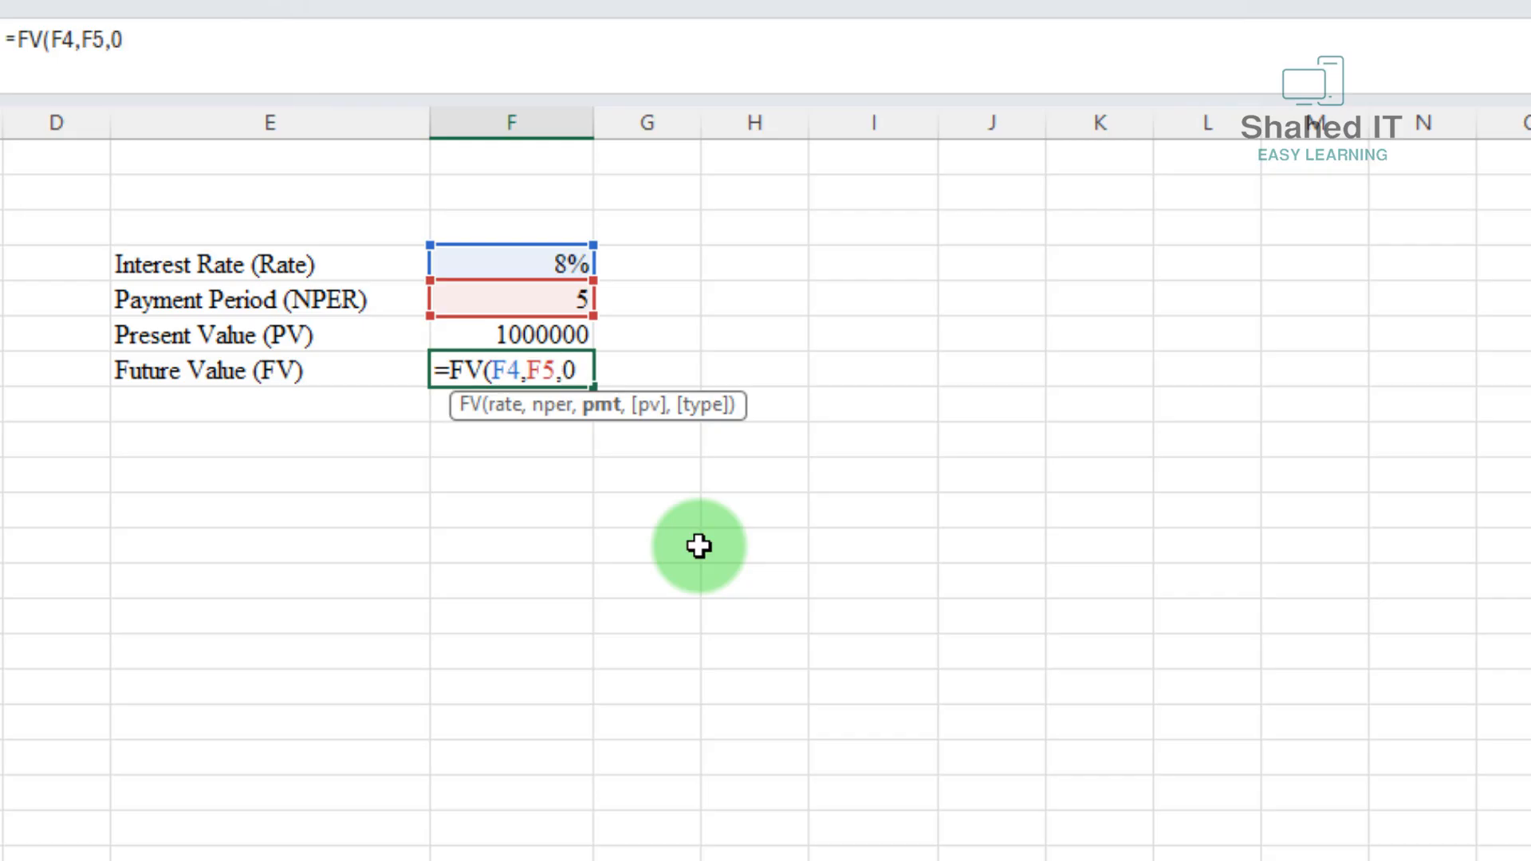
type("0,")
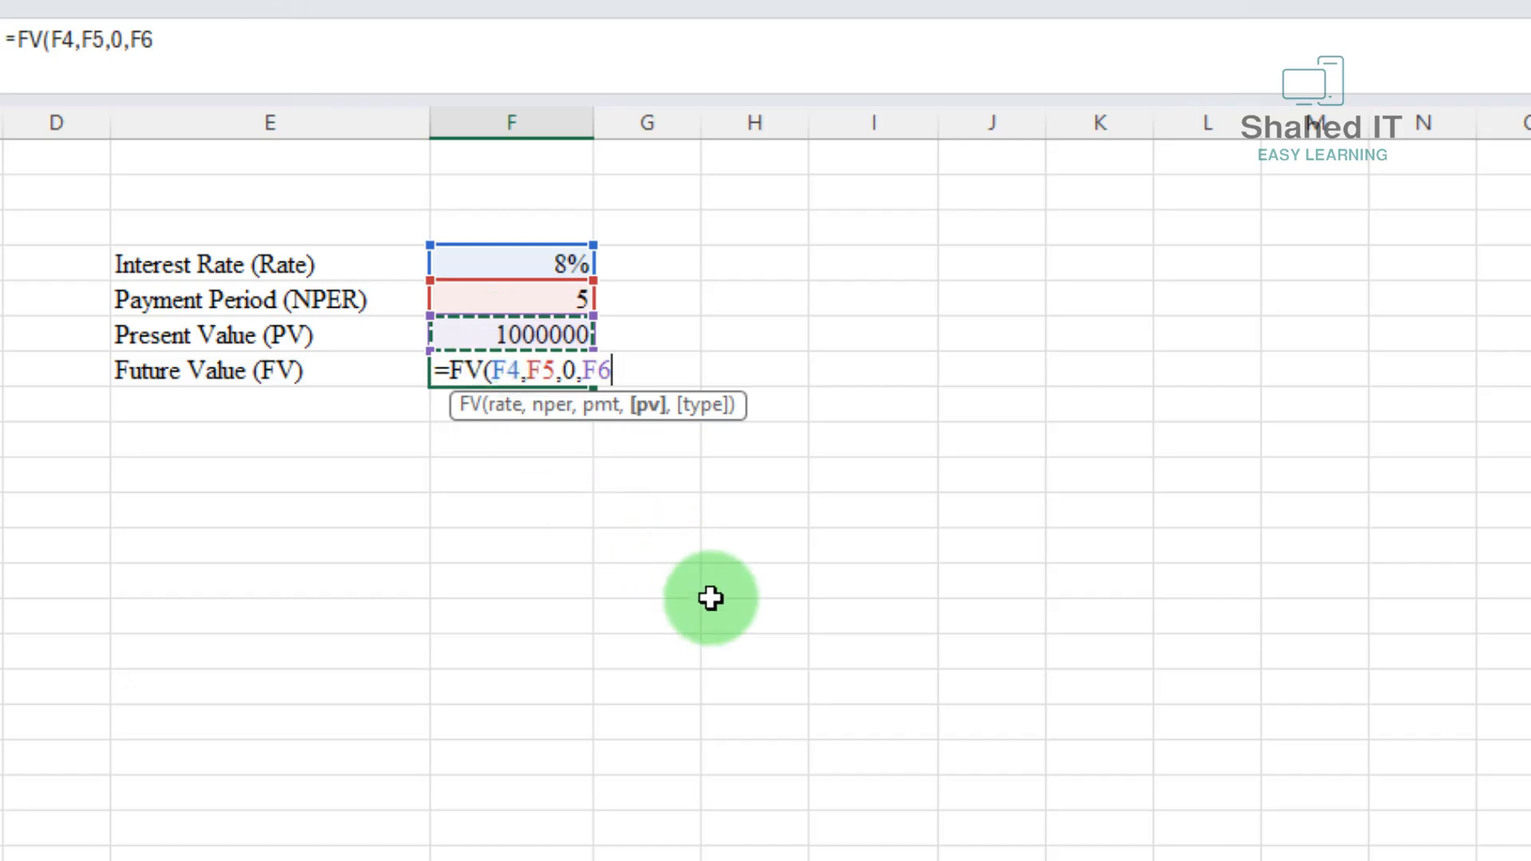
type(",")
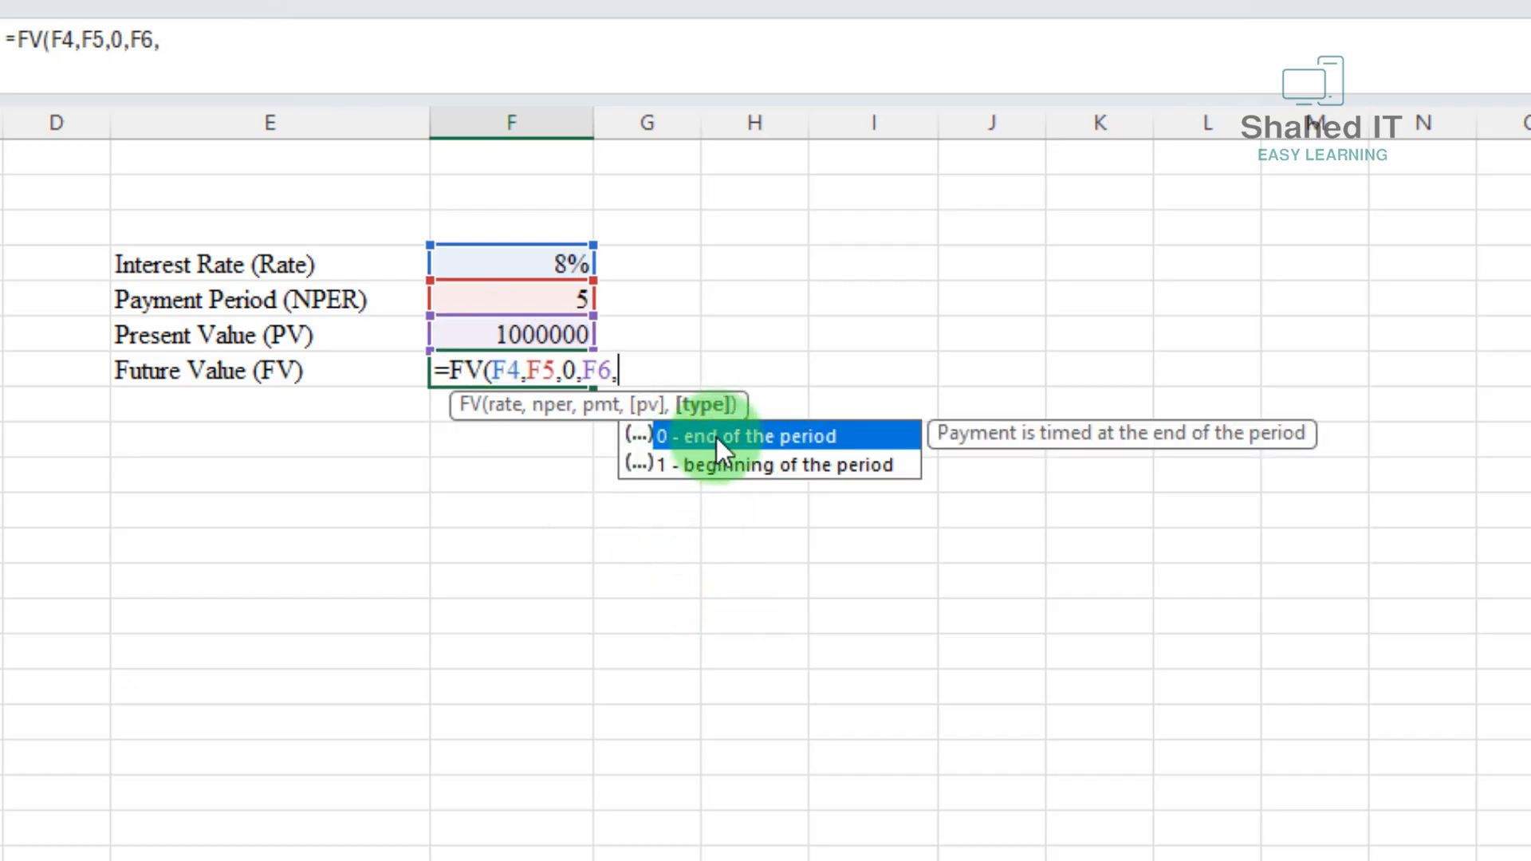
double_click(716, 437)
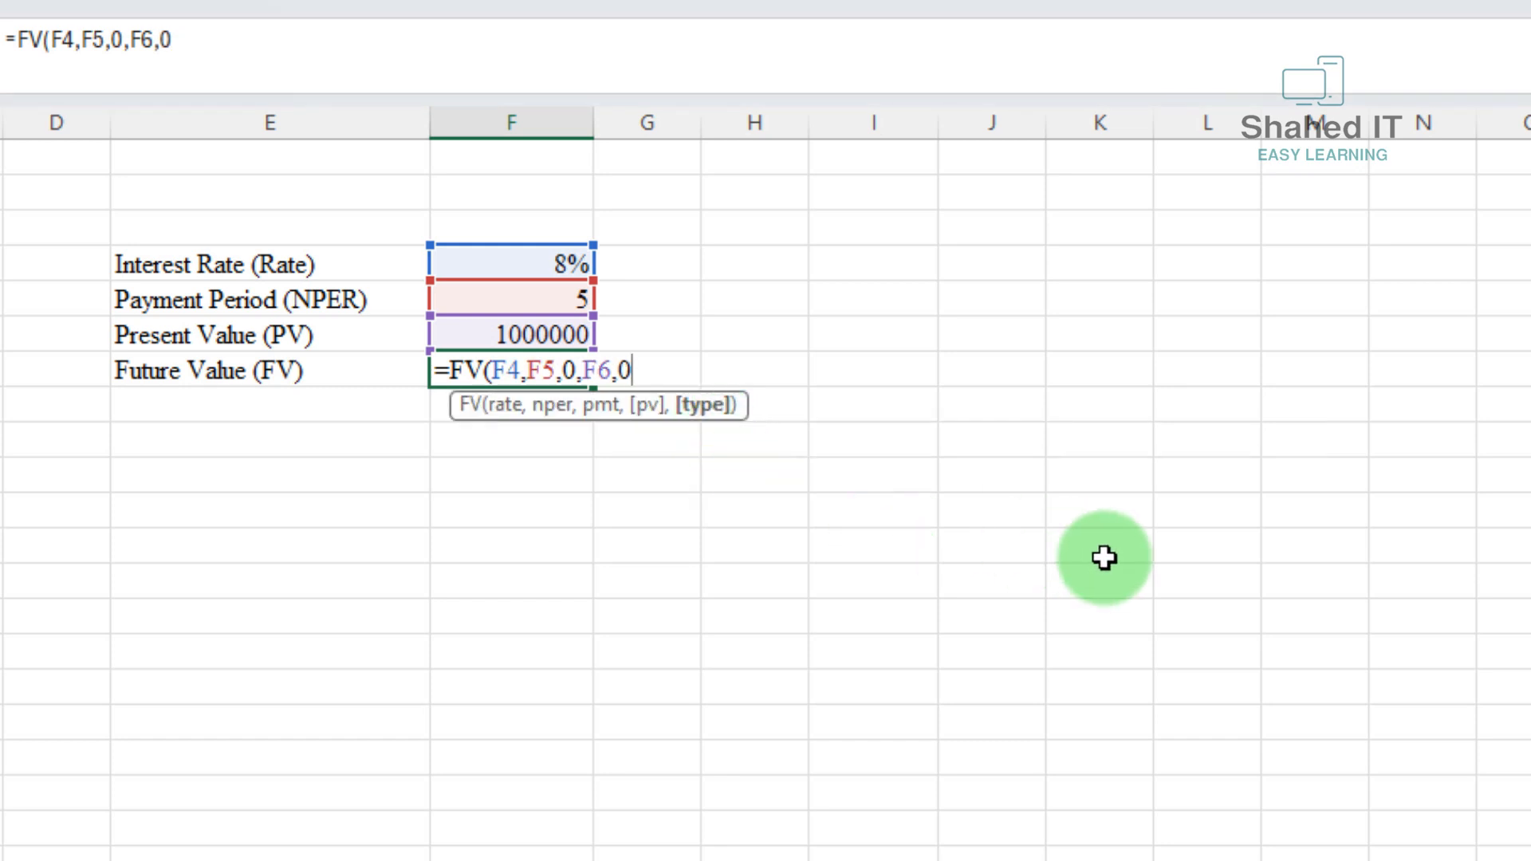
type(")")
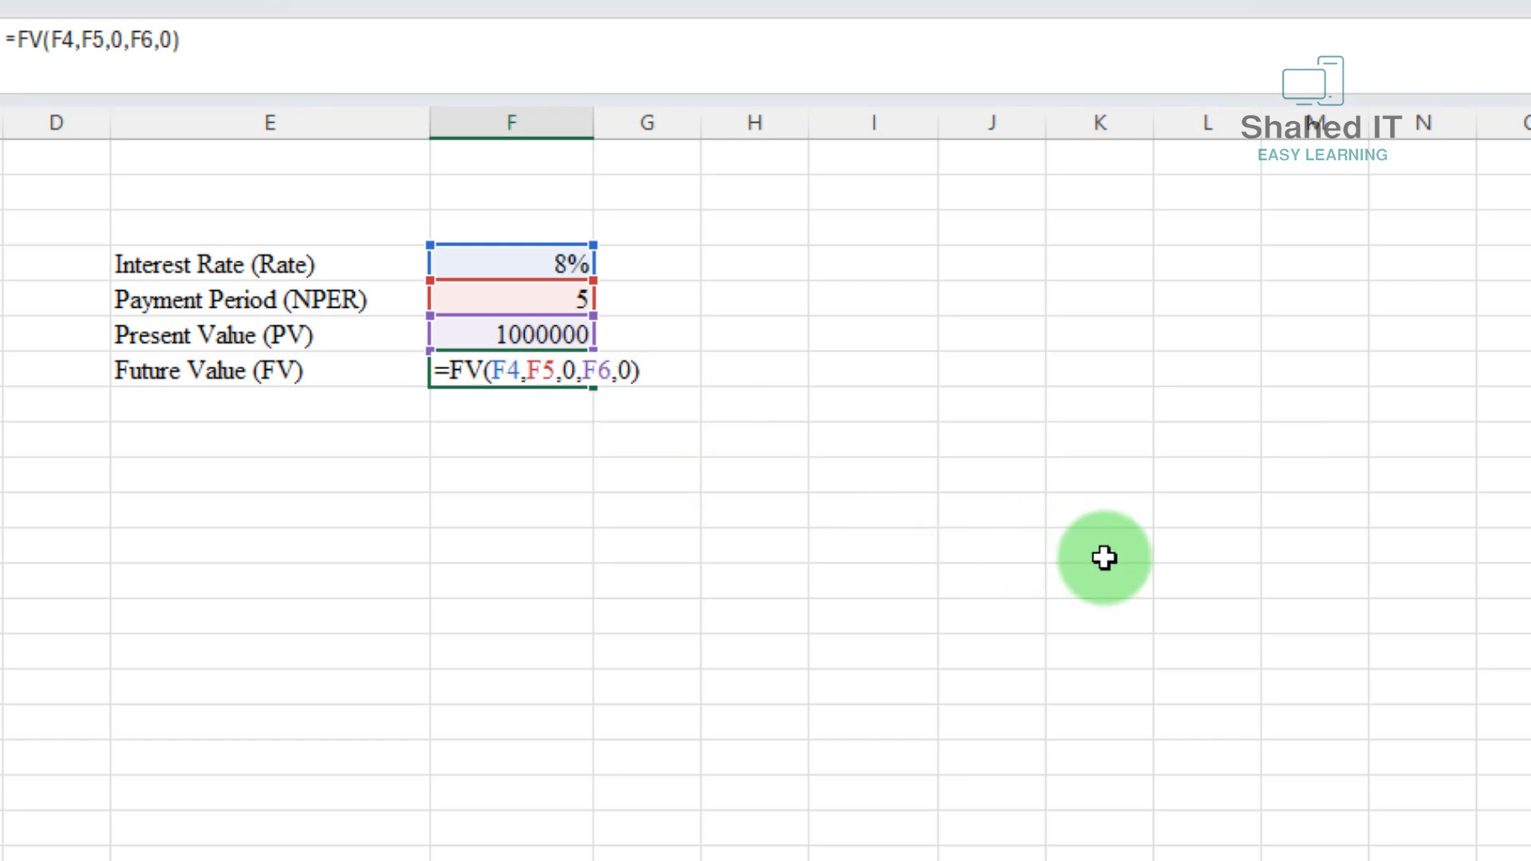
key("Return")
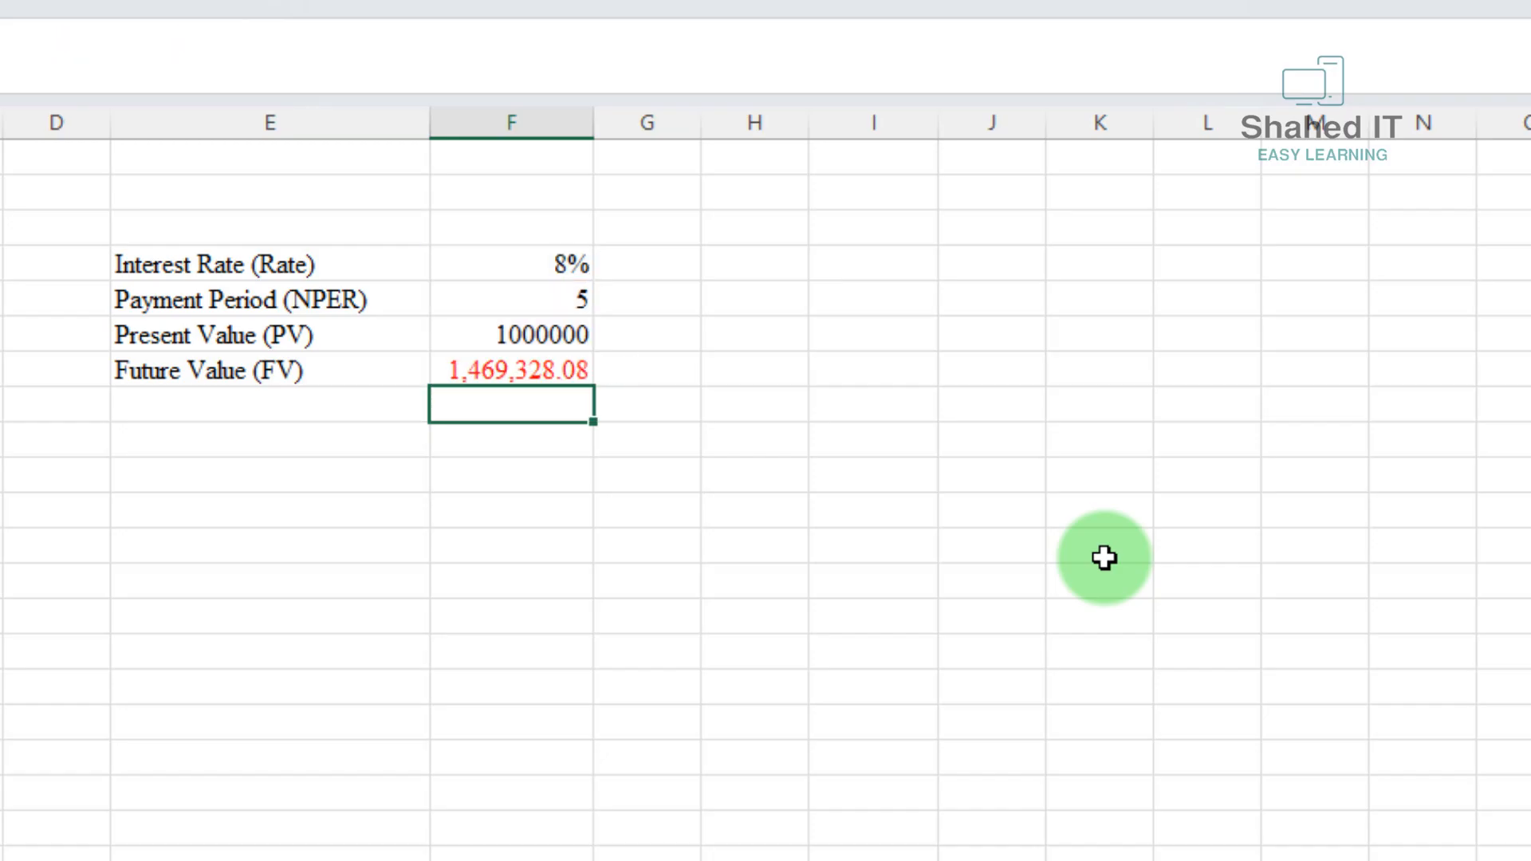
Copy F7, paste only its value into J7 and widen column J to fit the number.
left_click(509, 373)
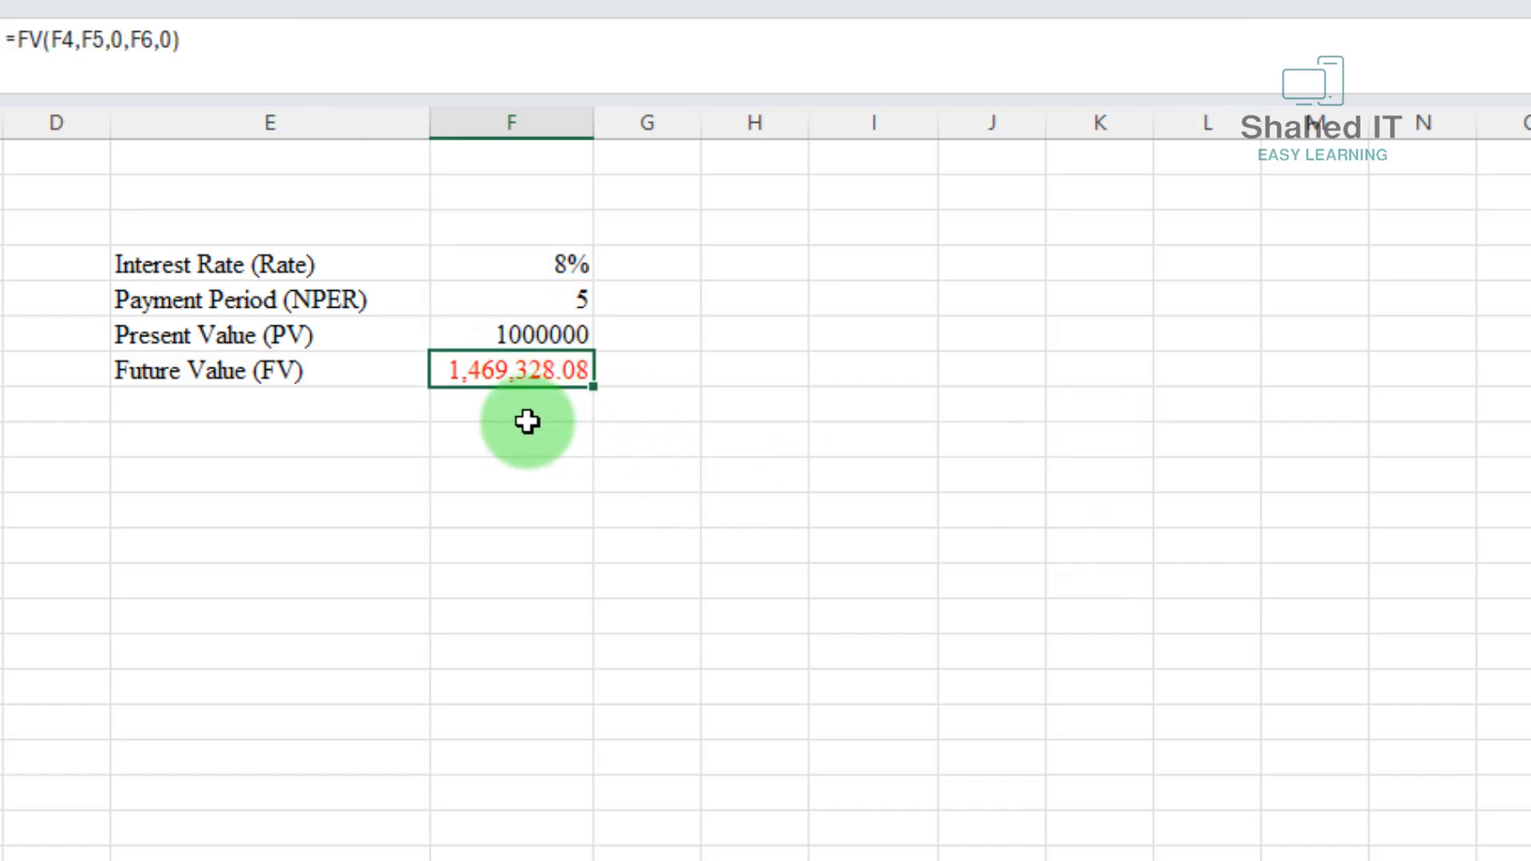
right_click(475, 372)
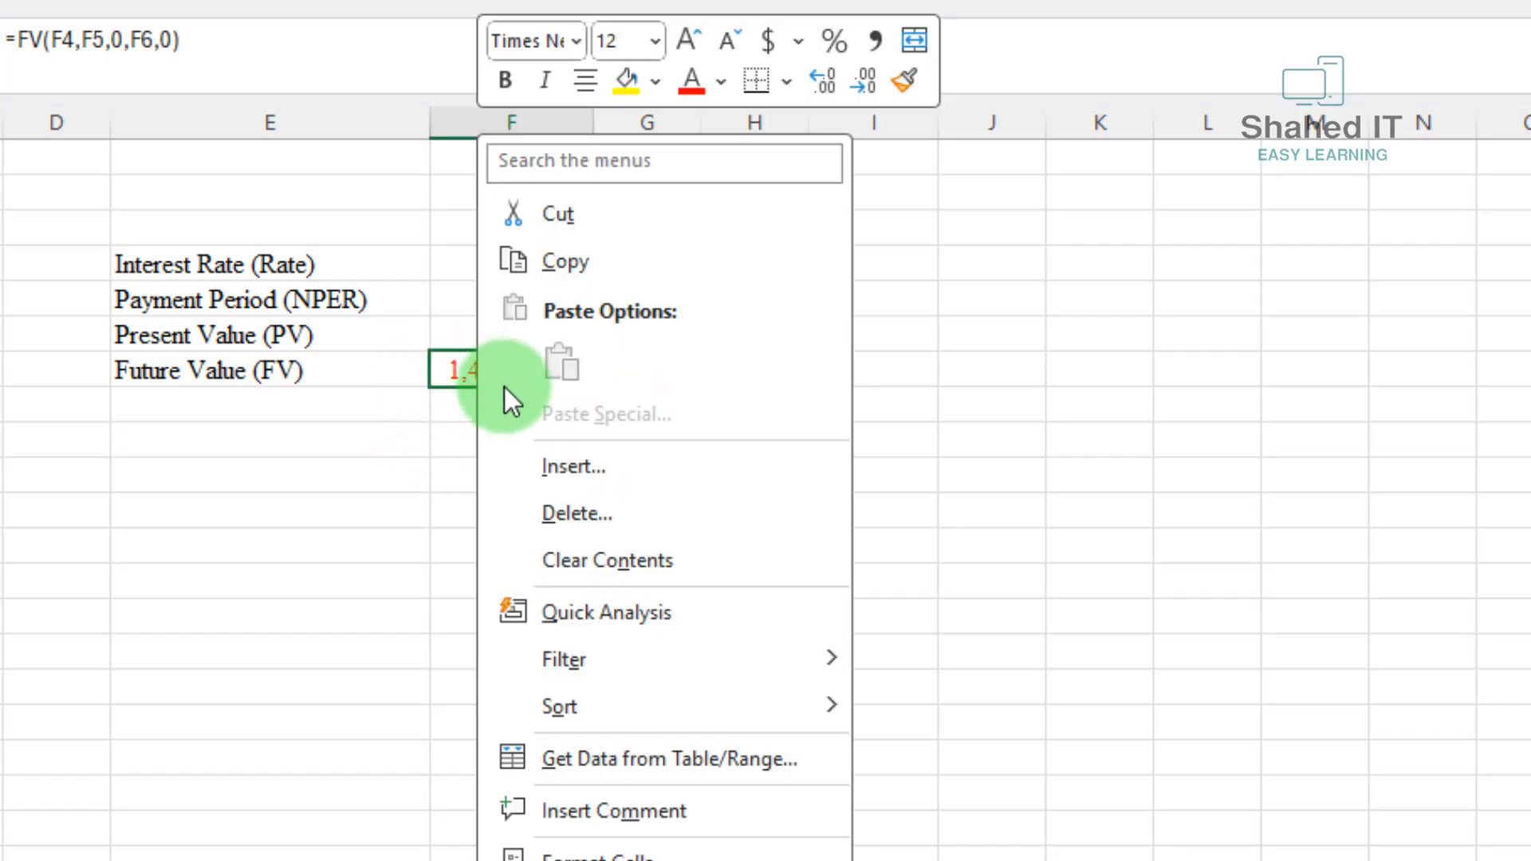
left_click(571, 261)
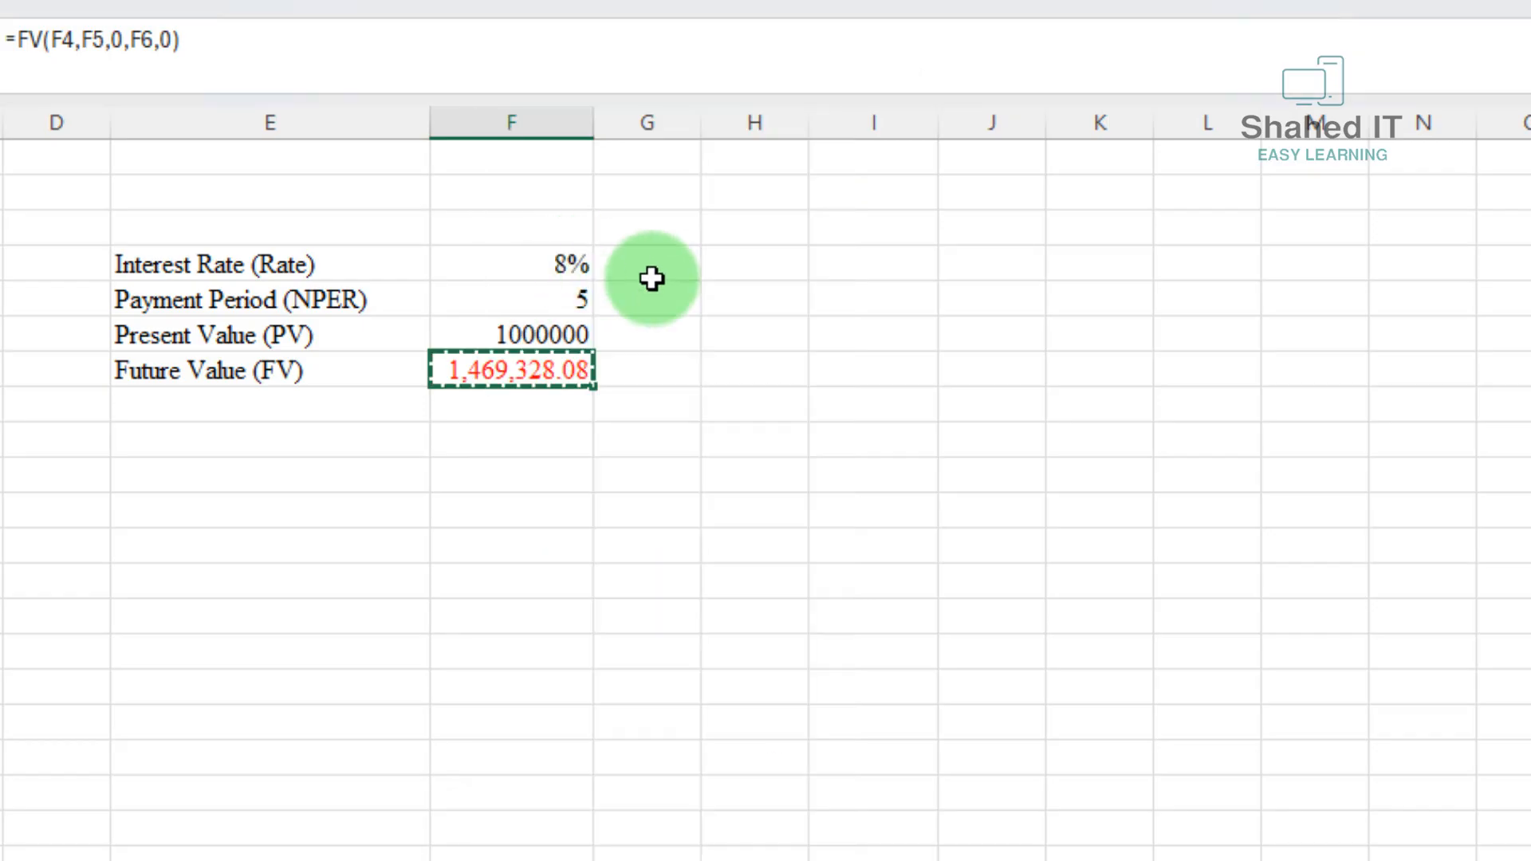
right_click(969, 370)
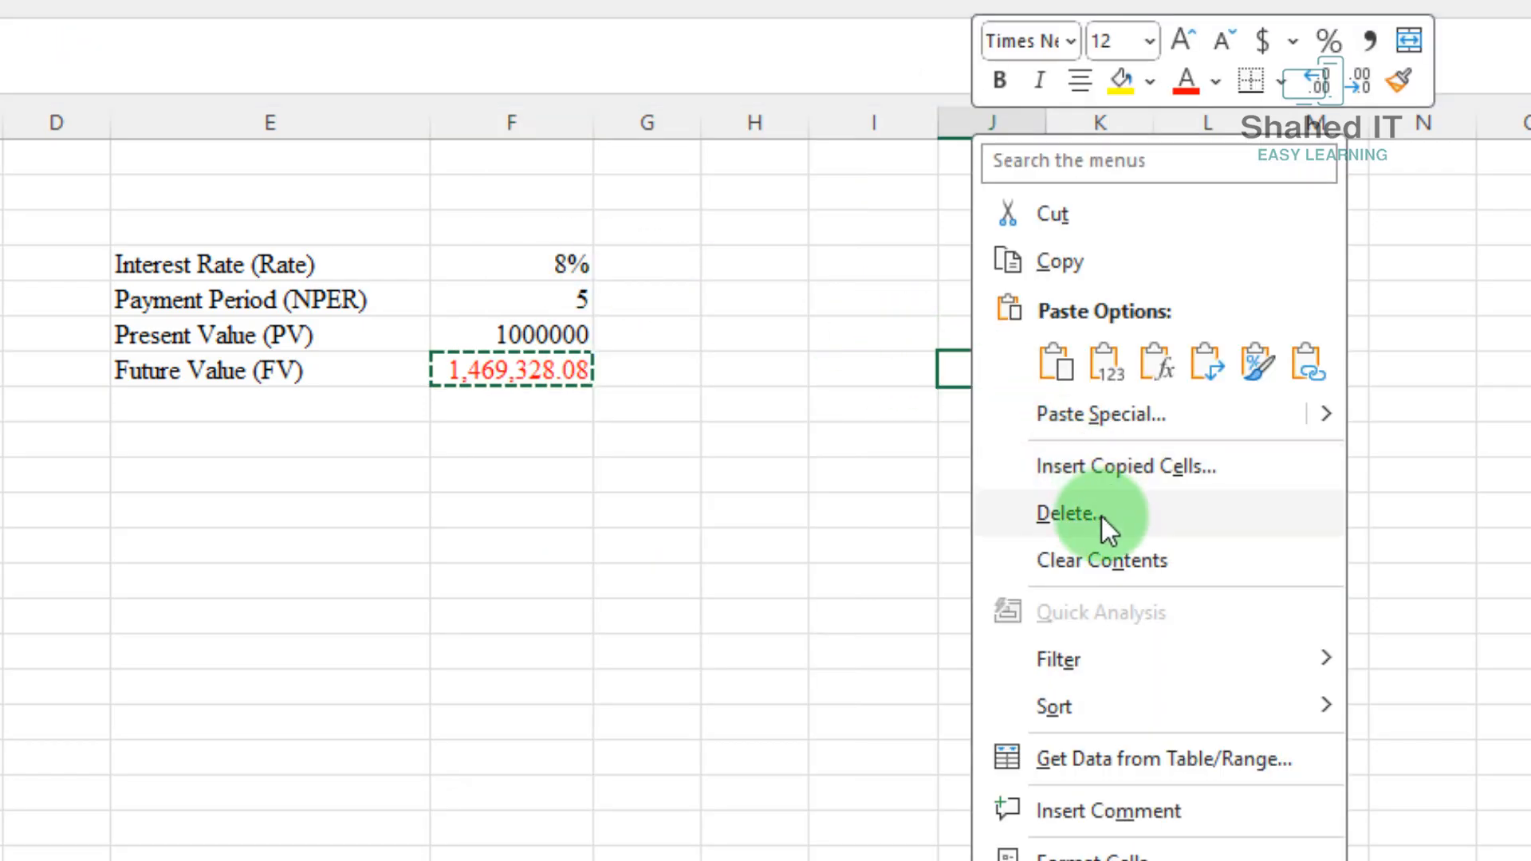
left_click(1084, 418)
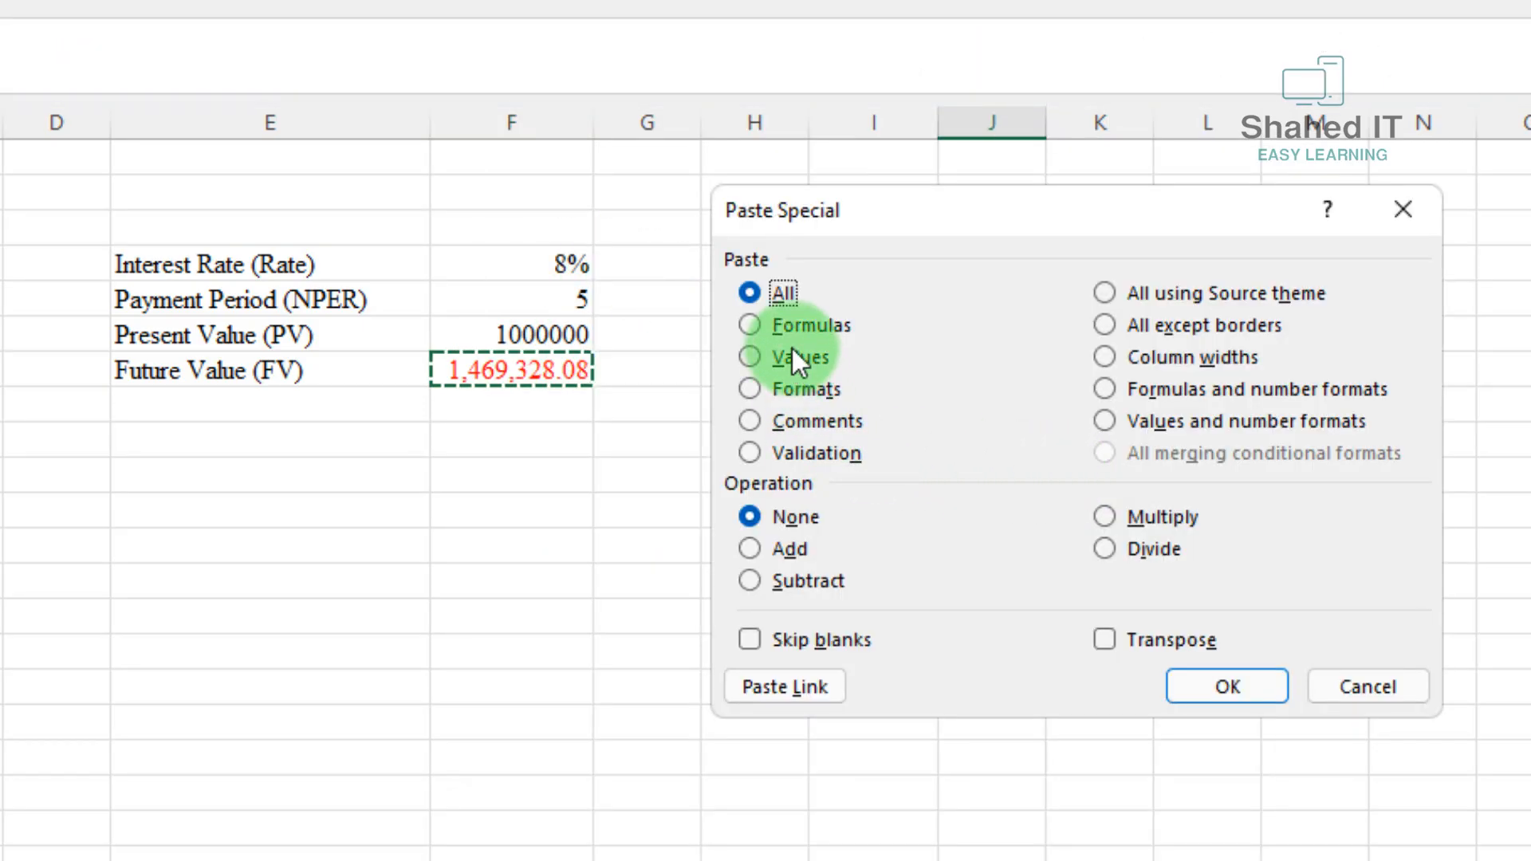
left_click(792, 357)
left_click(1227, 684)
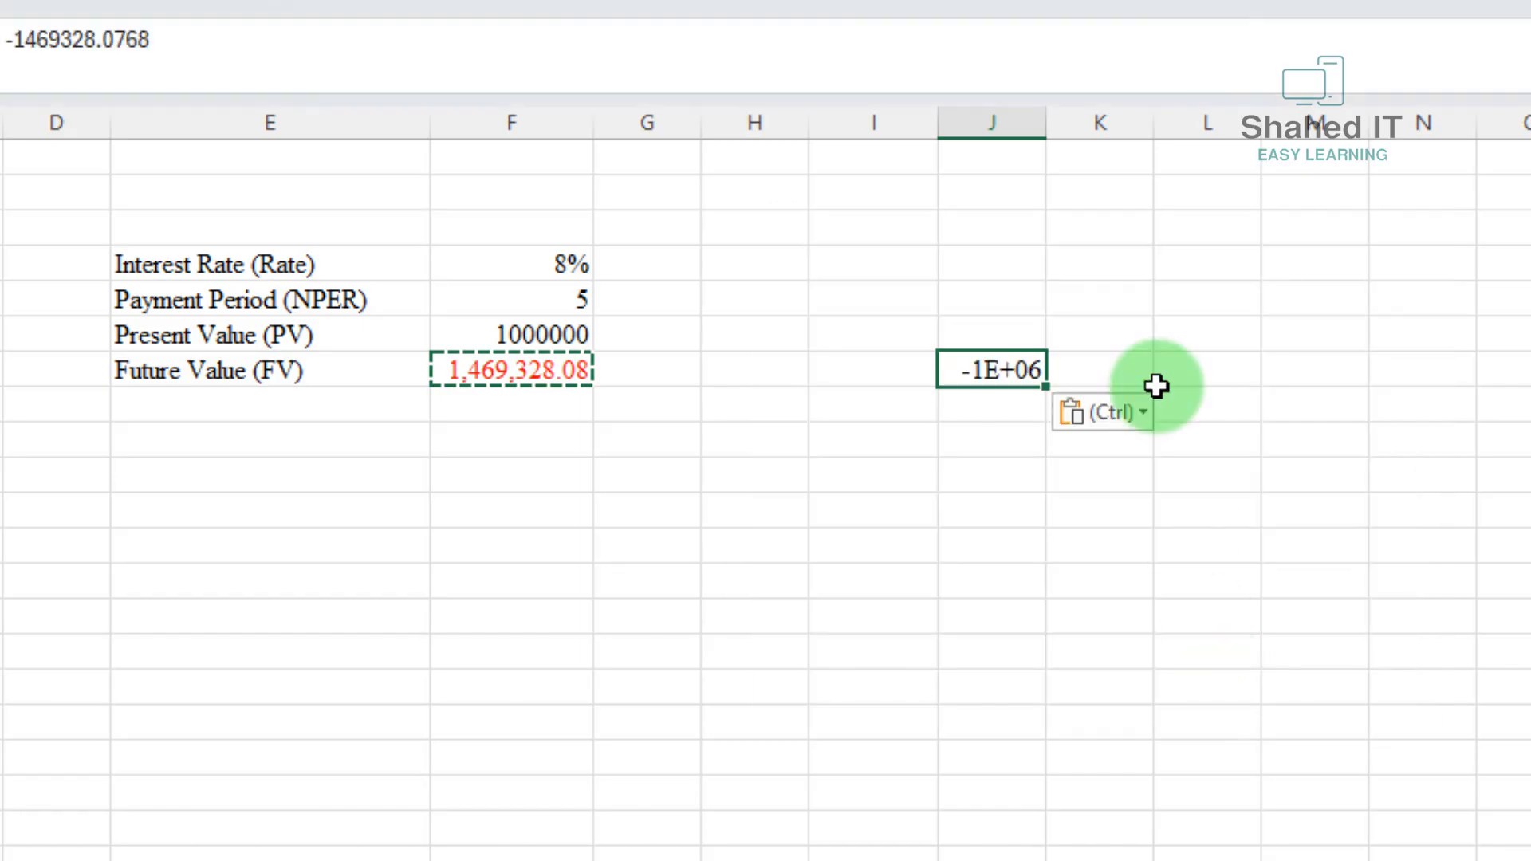
left_click_drag(1047, 126, 1126, 128)
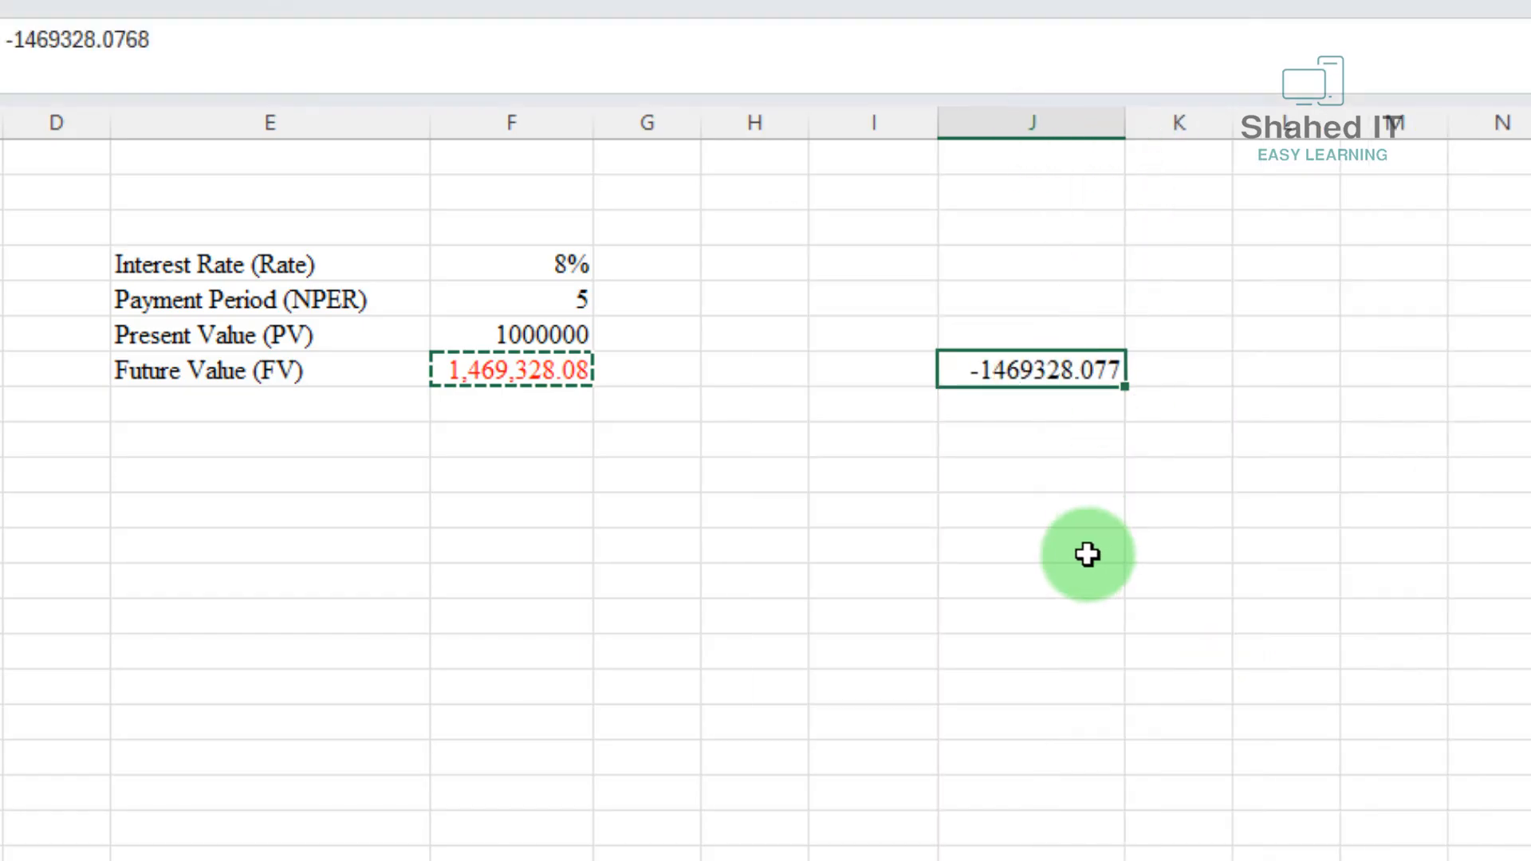
Change the type argument of the FV formula in F7 to 1 - beginning of the period, giving =FV(F4,F5,0,F6,1).
left_click(1087, 551)
left_click(1021, 369)
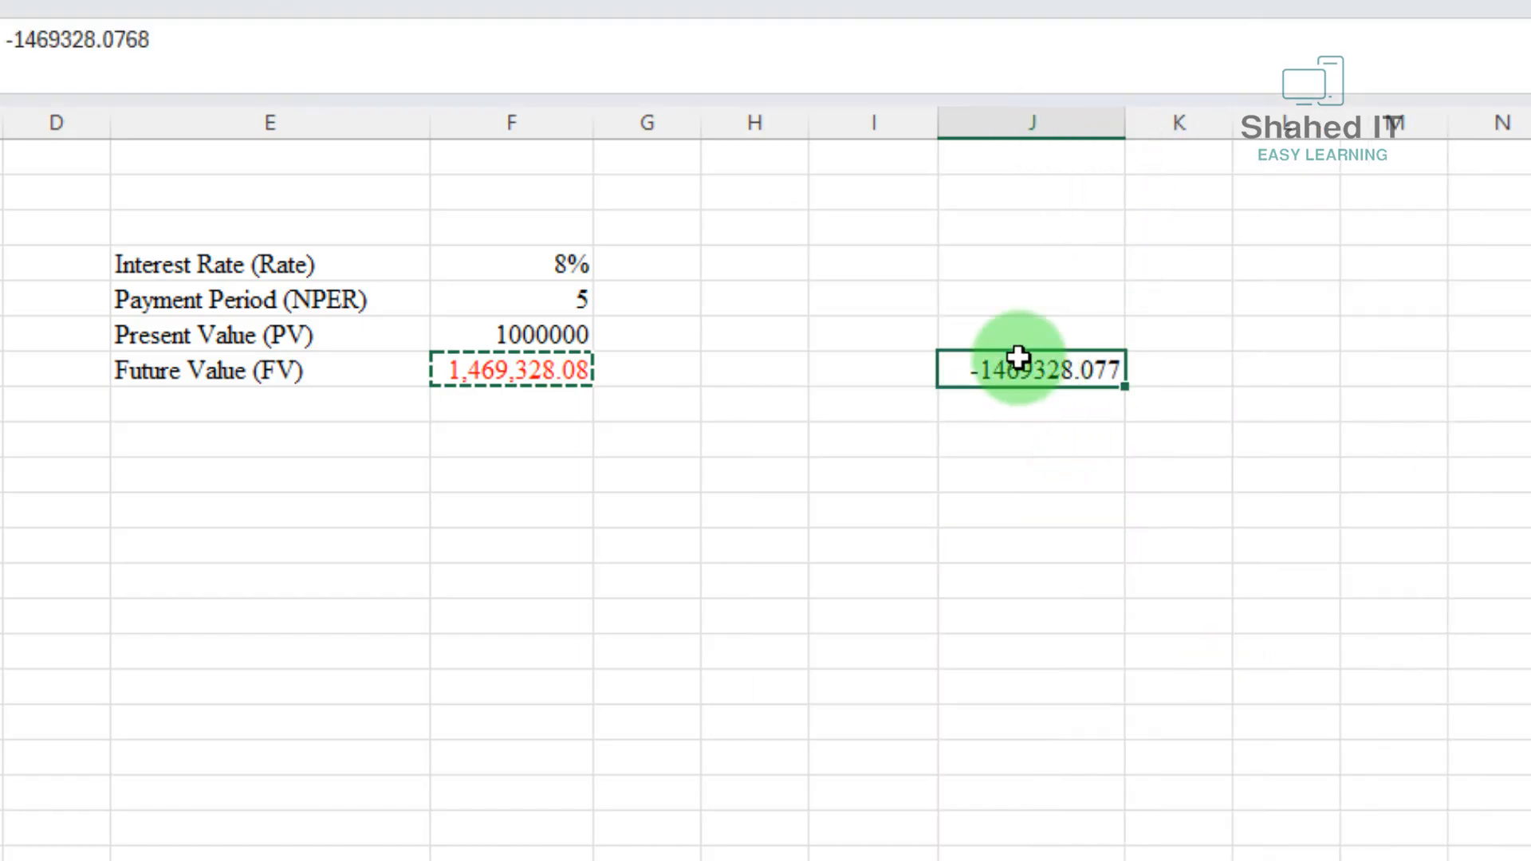
left_click(520, 375)
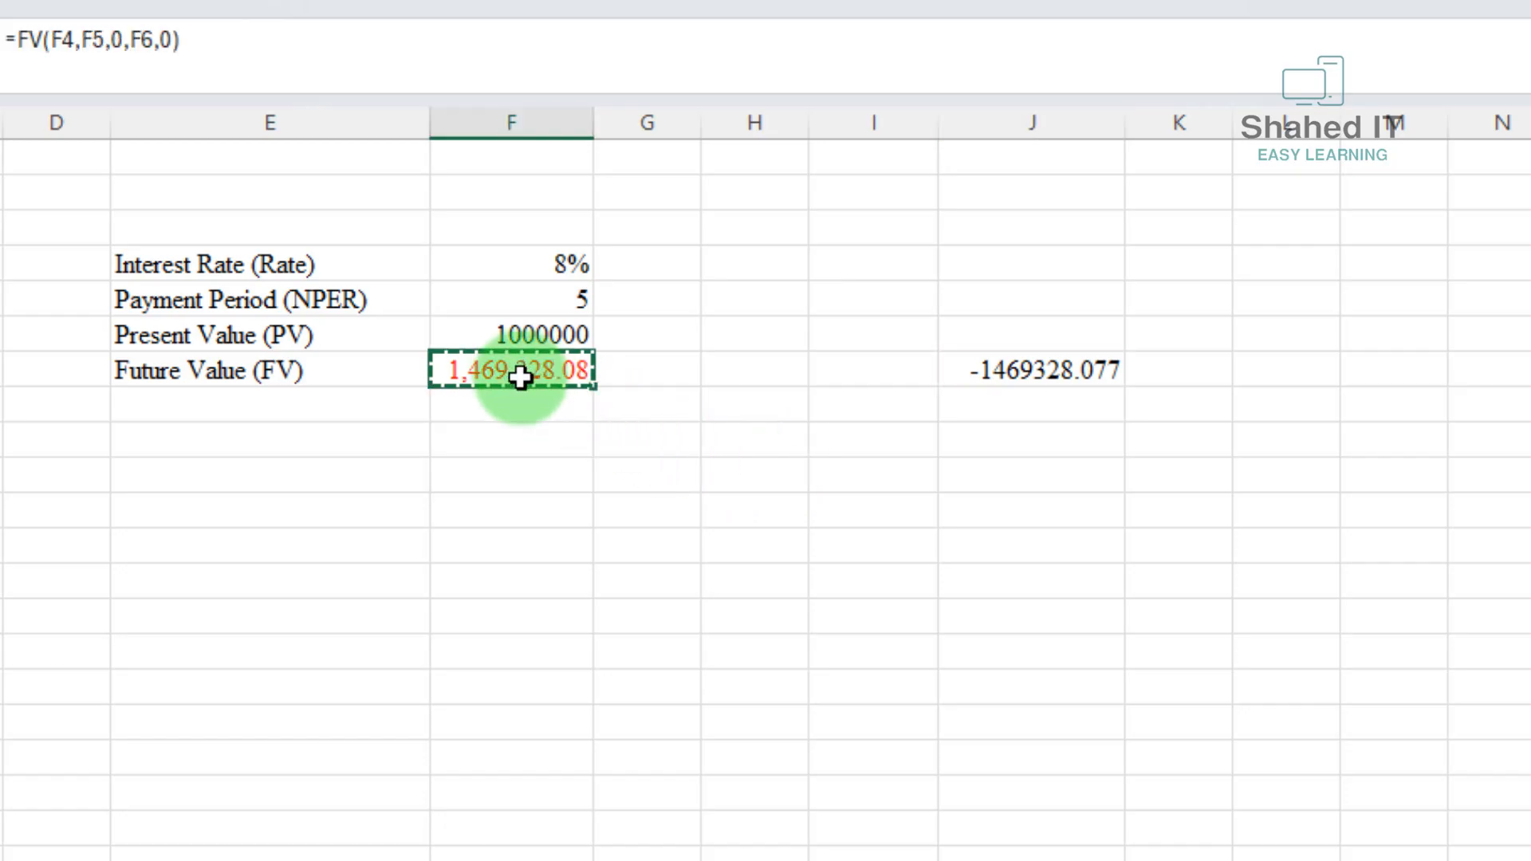
left_click(169, 41)
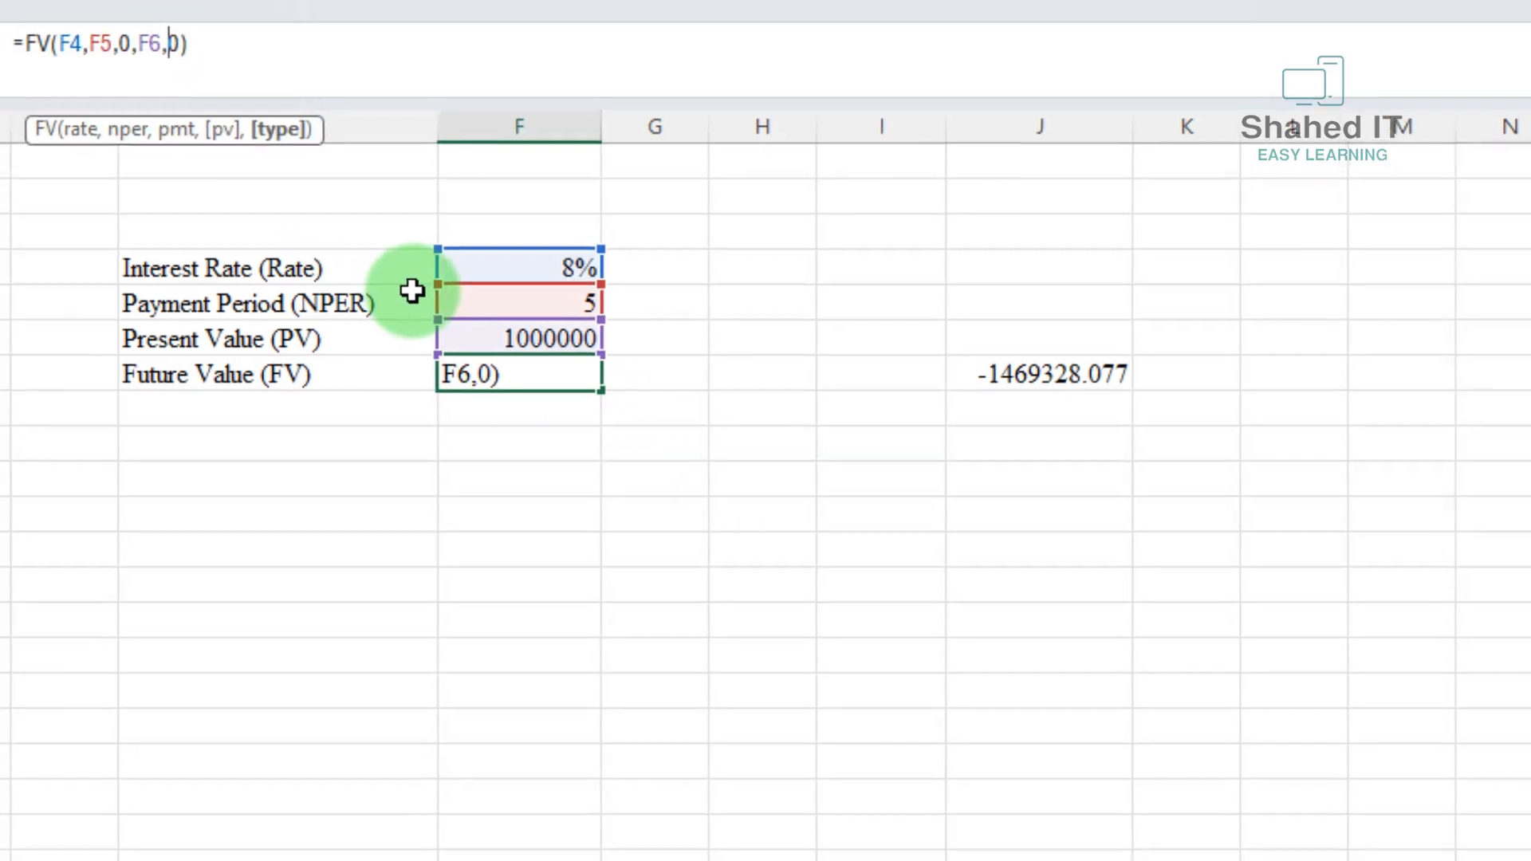
key("Delete")
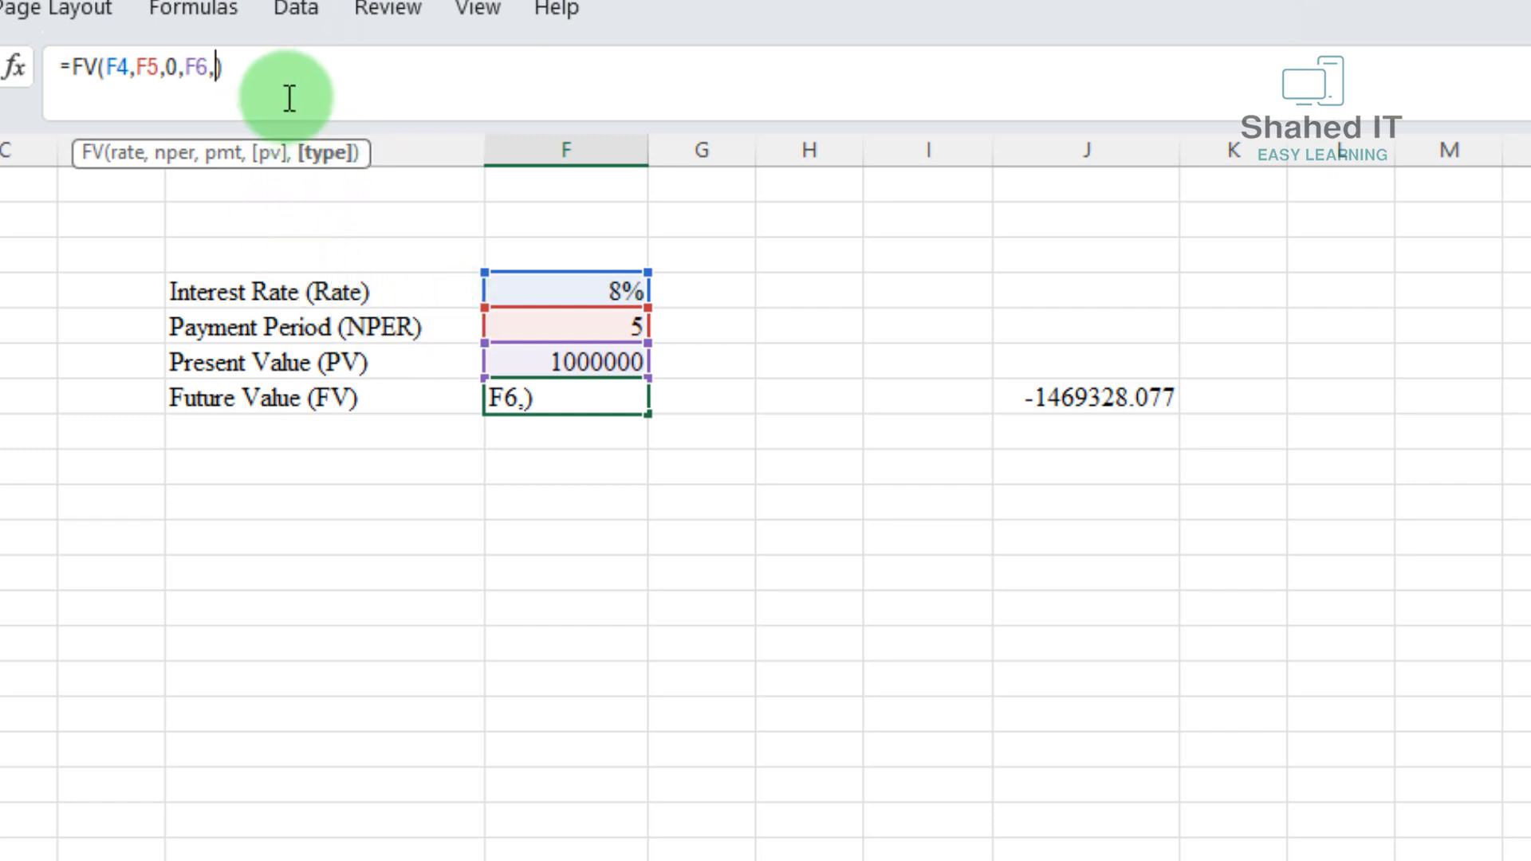
type("1")
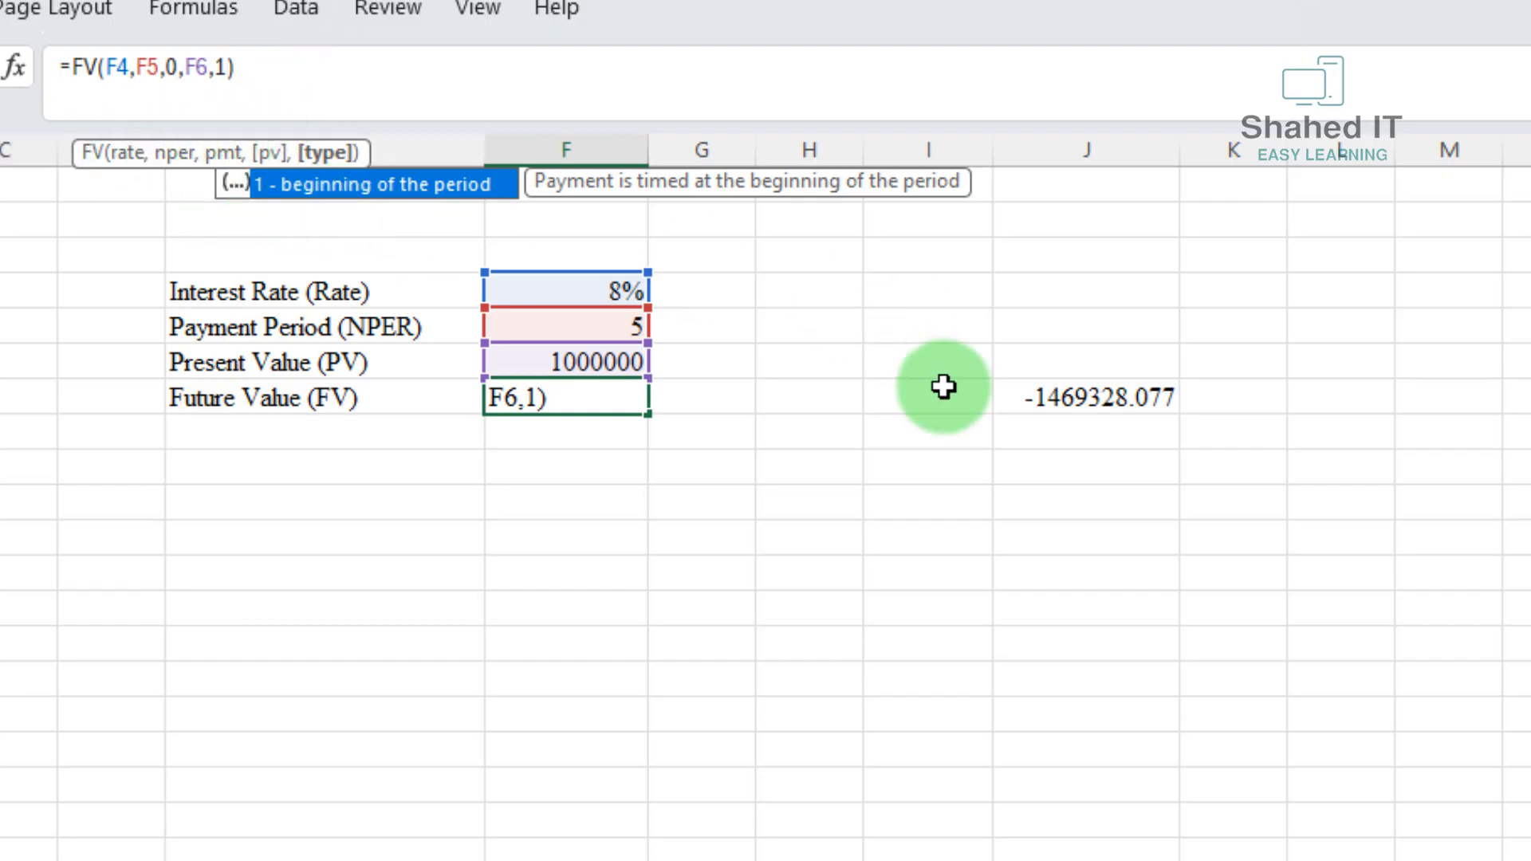
key("Return")
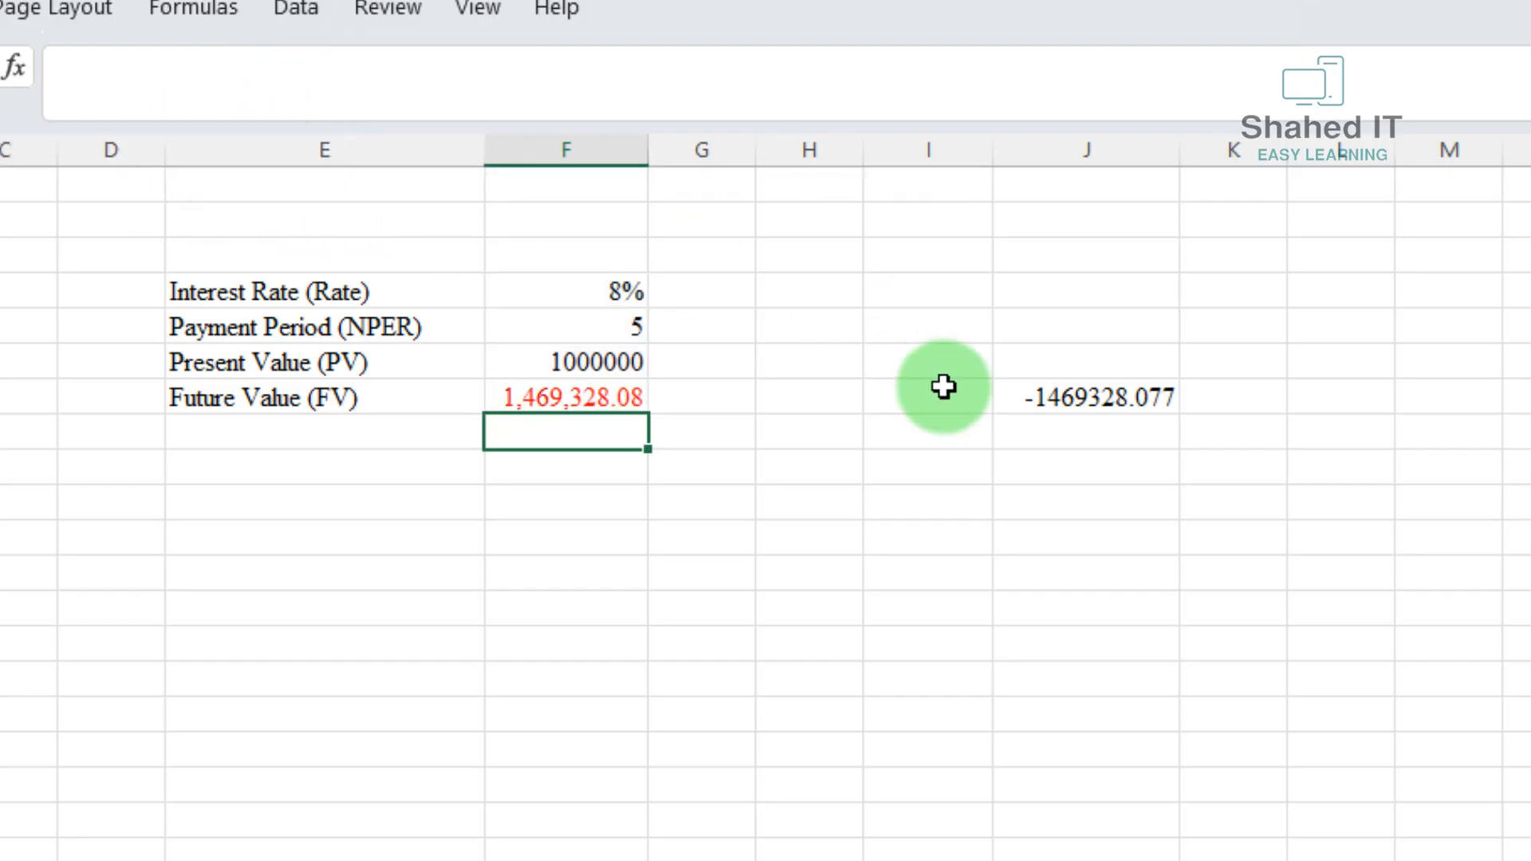
Compare the beginning-of-period future value in F7 with the pasted end-of-period value in J7.
left_click(606, 401)
left_click(1057, 404)
left_click(606, 400)
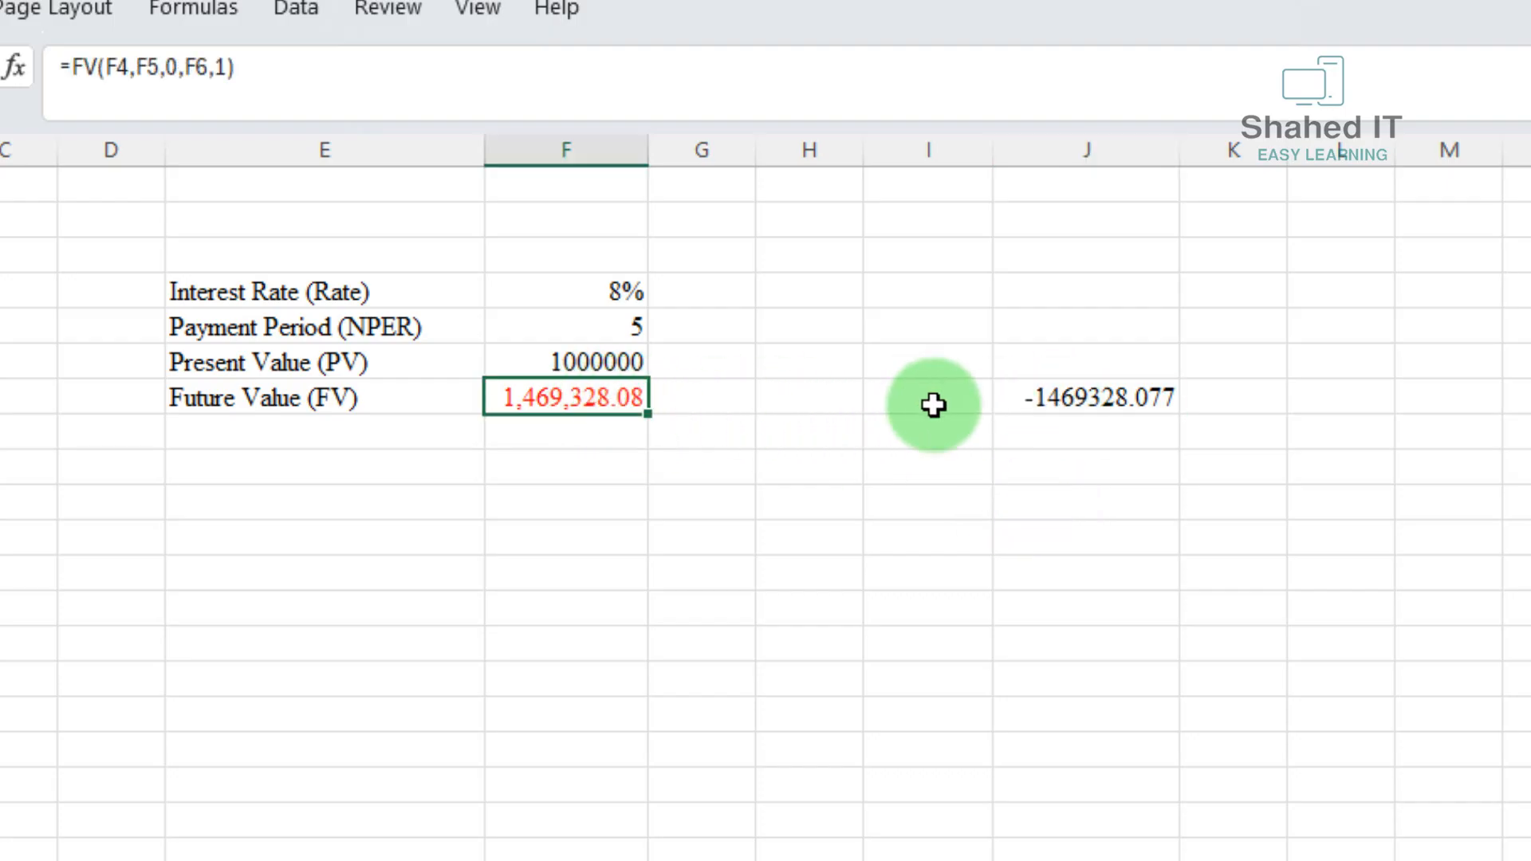
left_click(1065, 401)
left_click(591, 402)
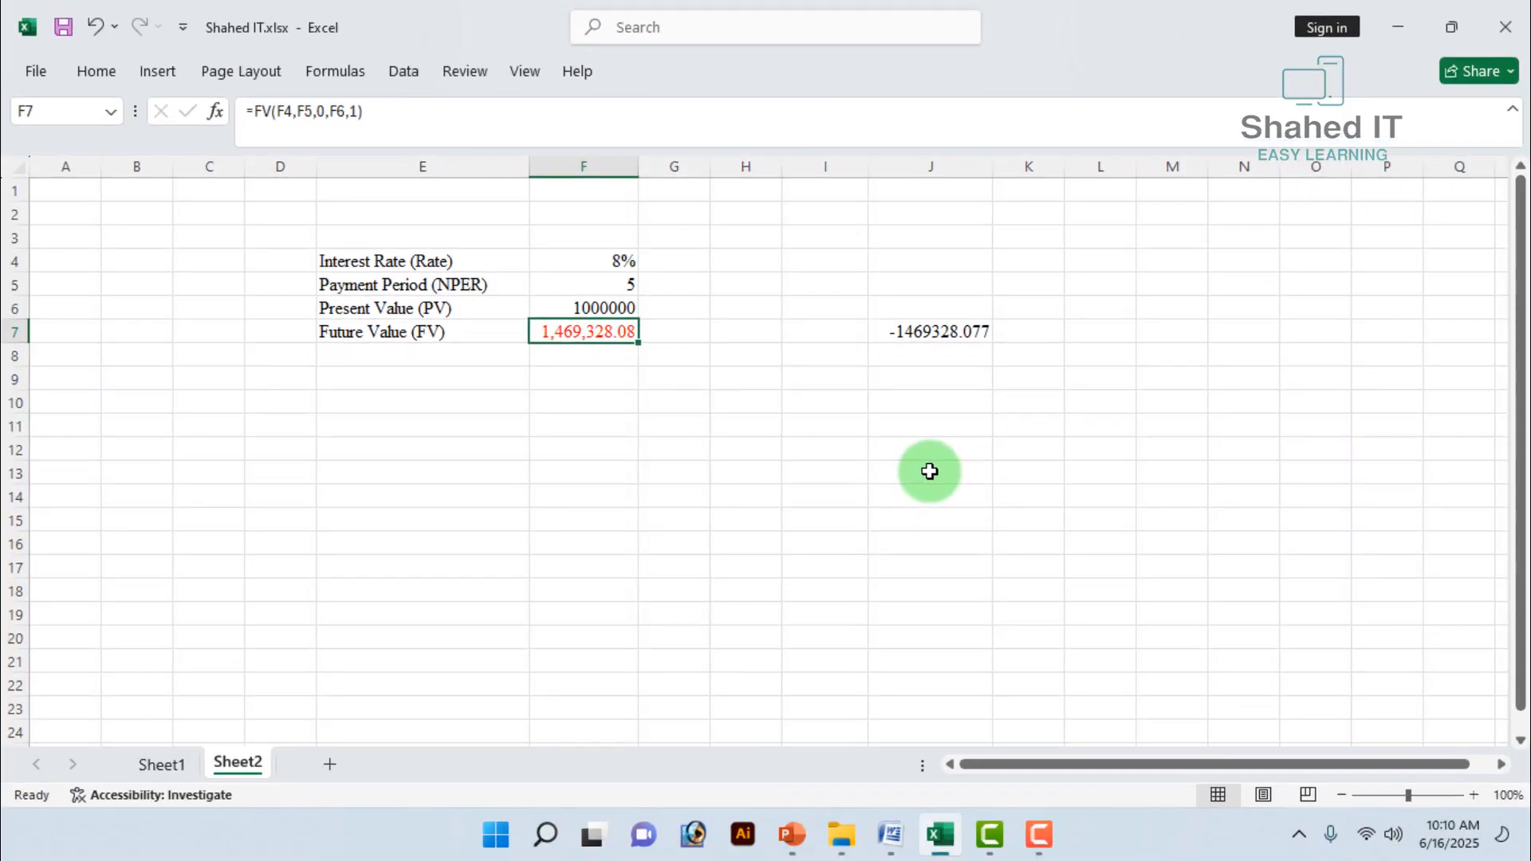
left_click(980, 515)
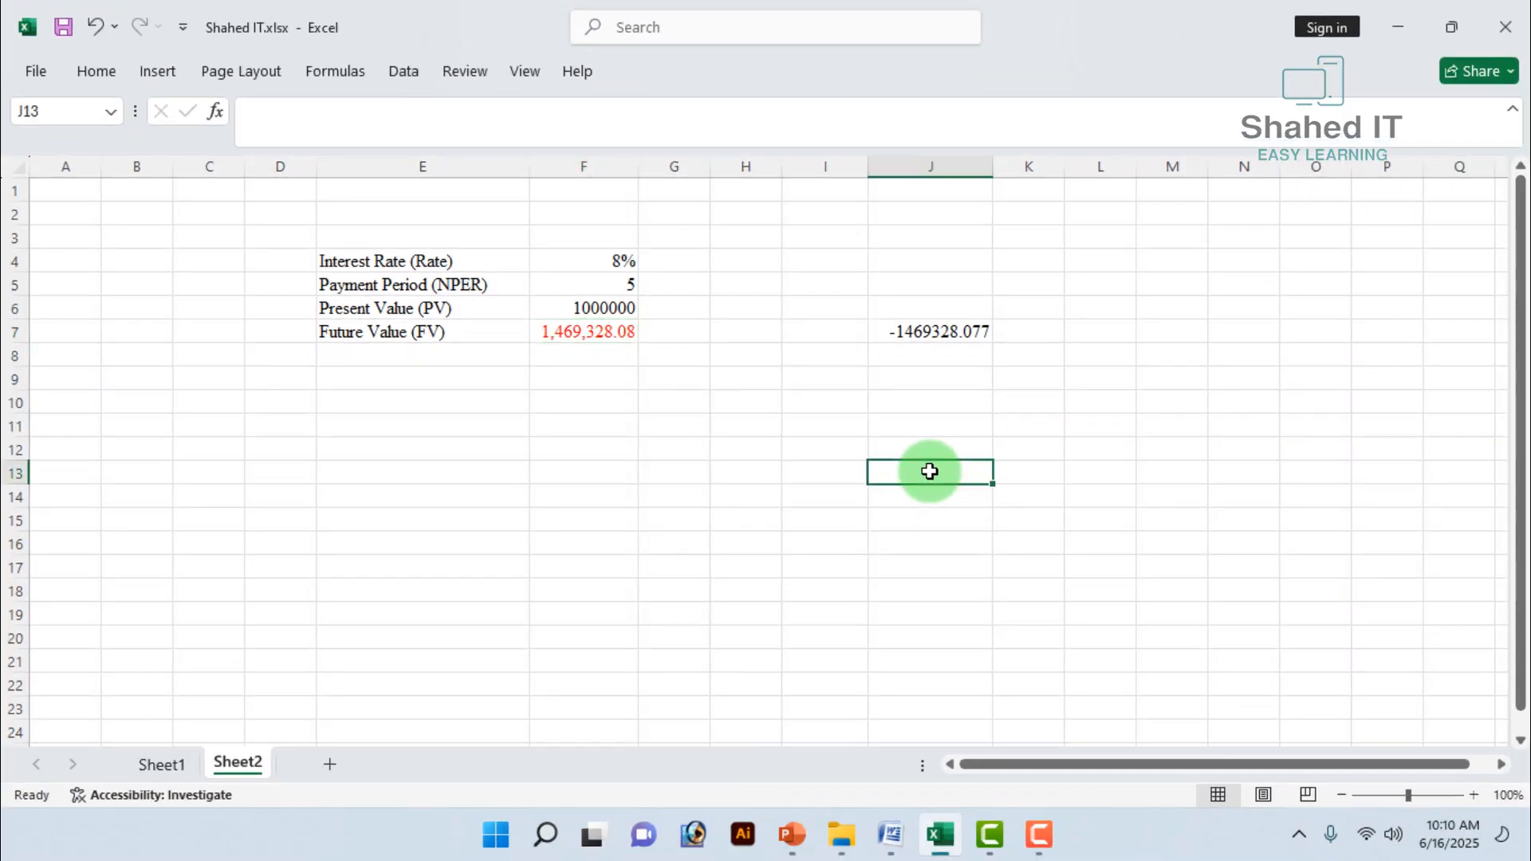